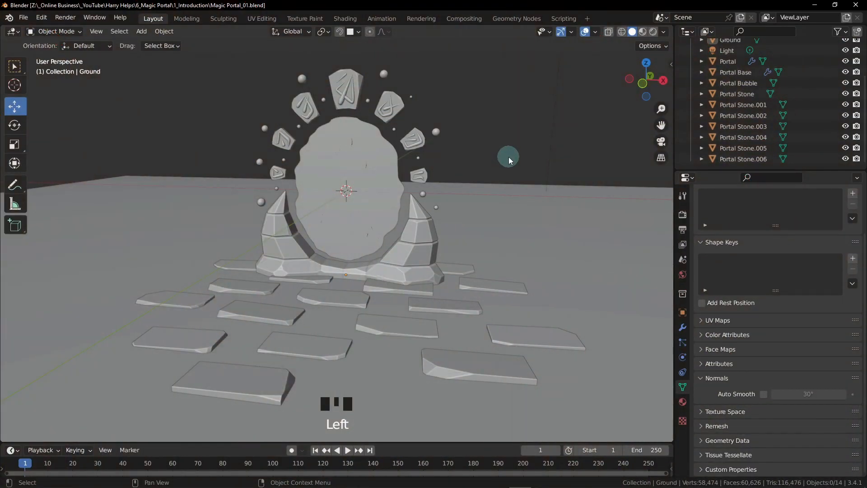
# Switch to the Shading workspace and close the file browser and image editor areas by expanding the 3D viewport and shader editor
pyautogui.click(350, 25)
pyautogui.click(497, 135)
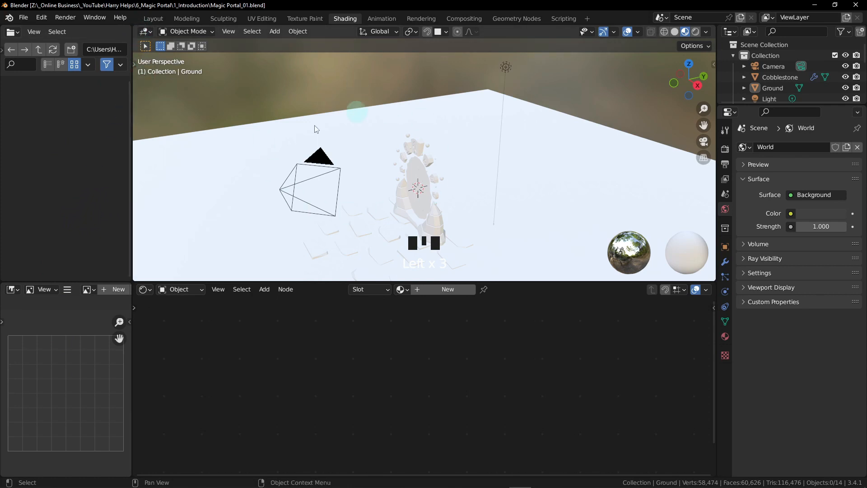
pyautogui.click(127, 31)
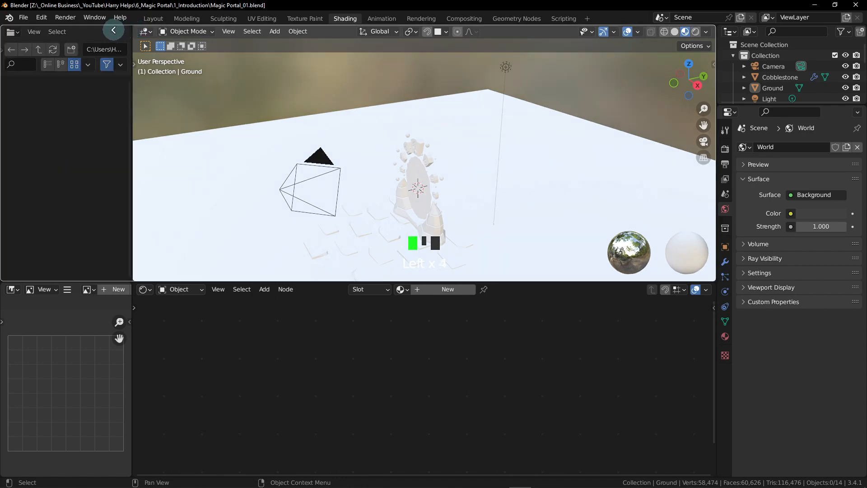
pyautogui.moveTo(114, 30); pyautogui.dragTo(116, 32)
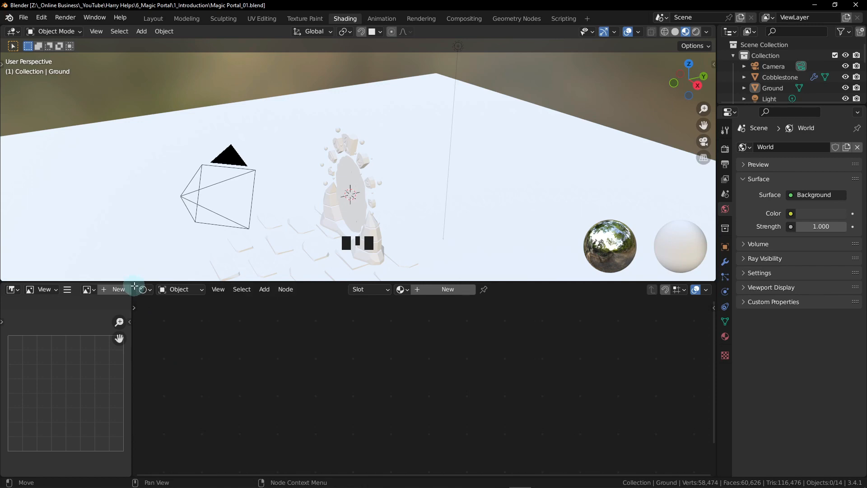
pyautogui.moveTo(133, 288); pyautogui.dragTo(85, 305)
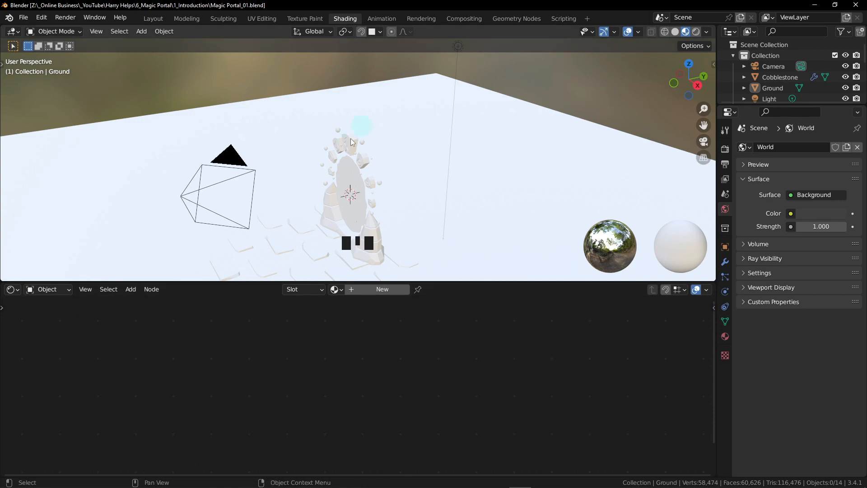
# Display the 3D viewport in Rendered shading and frame the portal from the front
pyautogui.click(696, 32)
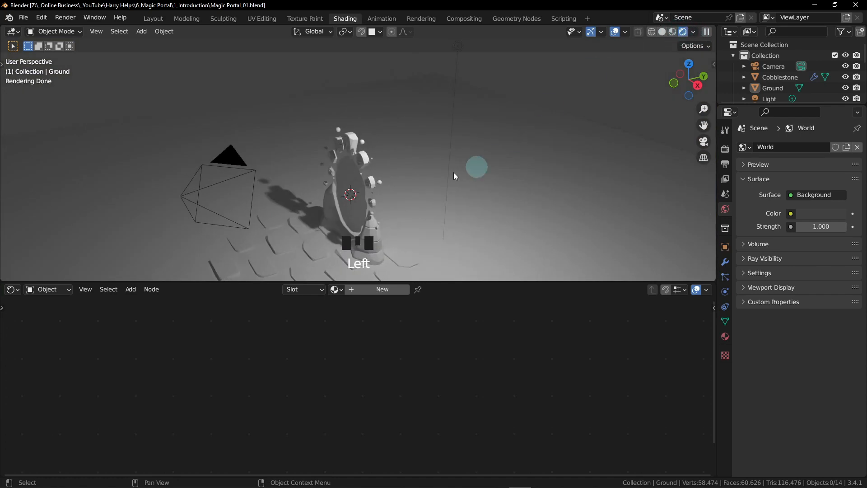
pyautogui.moveTo(453, 172)
pyautogui.keyDown('alt'); pyautogui.mouseDown(button='middle')
pyautogui.moveTo(418, 188)
pyautogui.moveTo(460, 174)
pyautogui.mouseUp(button='middle'); pyautogui.keyUp('alt')
pyautogui.scroll(3, 332, 202)
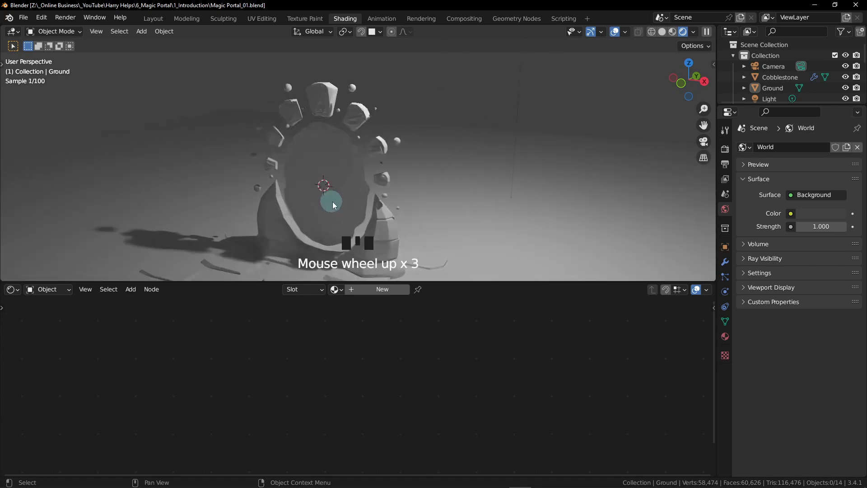
pyautogui.scroll(1, 373, 199)
pyautogui.moveTo(413, 196); pyautogui.dragTo(505, 174, button='middle')
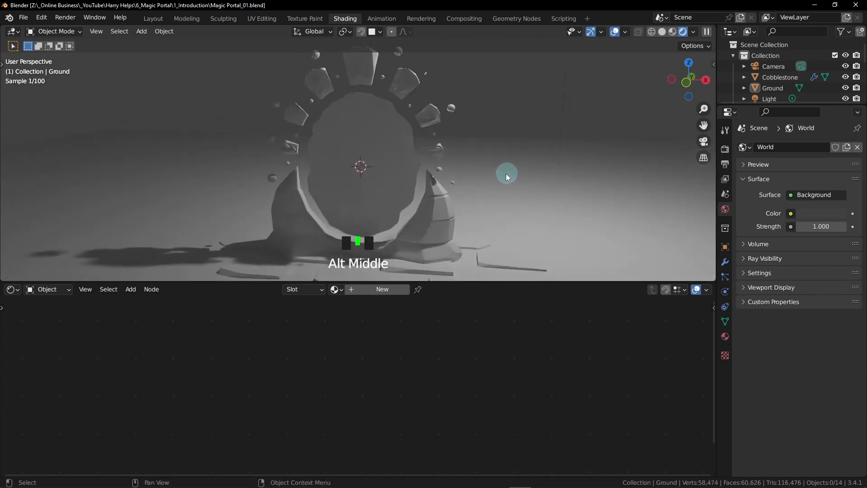
pyautogui.scroll(-1, 484, 168)
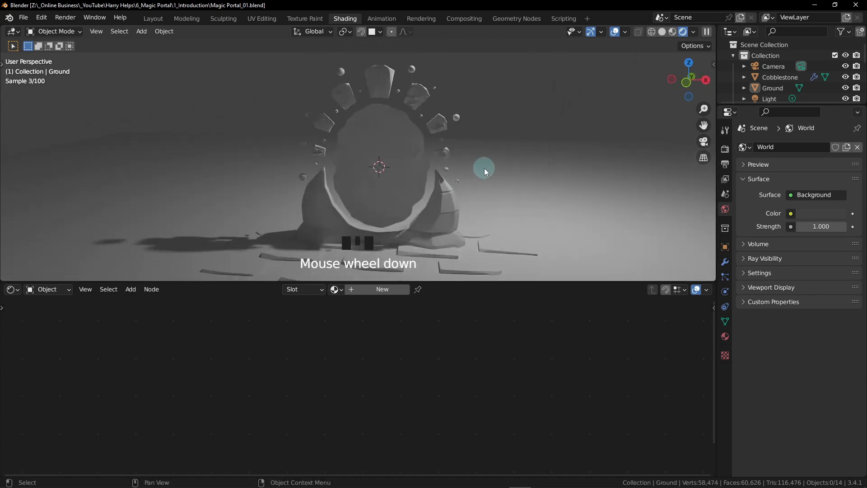
# Compare the portal scene in Solid shading with its Rendered shading, ending in a wider rendered view
pyautogui.click(662, 34)
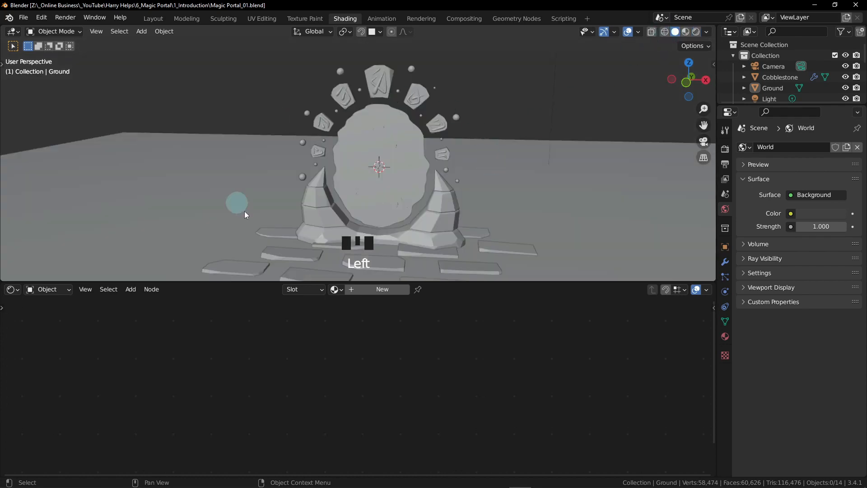
pyautogui.moveTo(481, 162)
pyautogui.mouseDown(button='middle')
pyautogui.moveTo(459, 166)
pyautogui.moveTo(467, 155)
pyautogui.moveTo(425, 152)
pyautogui.mouseUp(button='middle')
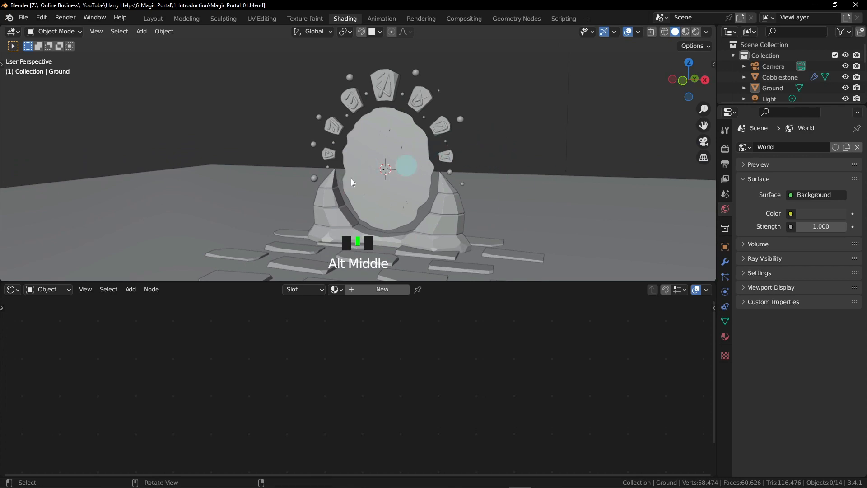
pyautogui.keyDown('alt'); pyautogui.moveTo(389, 176); pyautogui.dragTo(381, 193, button='middle'); pyautogui.keyUp('alt')
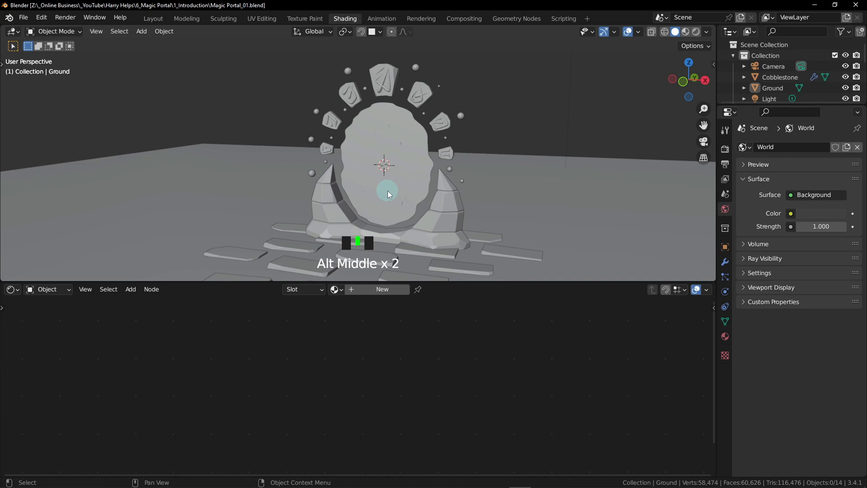
pyautogui.click(695, 32)
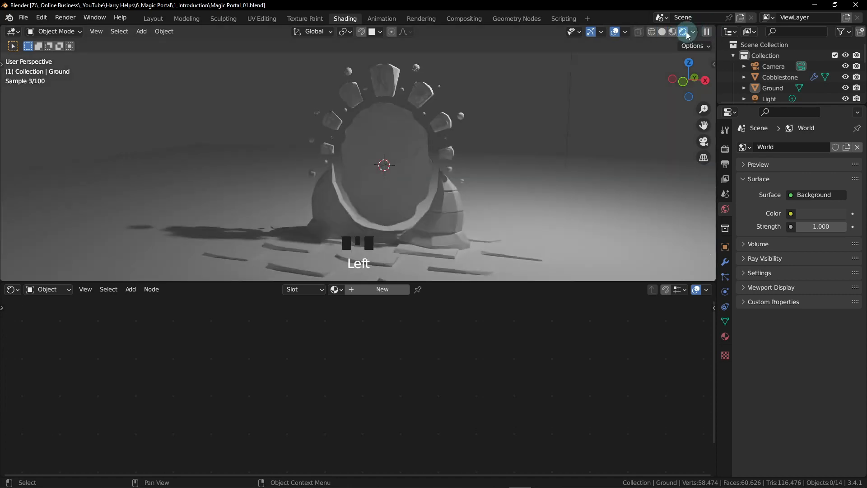
pyautogui.moveTo(557, 155); pyautogui.dragTo(514, 180, button='middle')
pyautogui.scroll(-3, 514, 180)
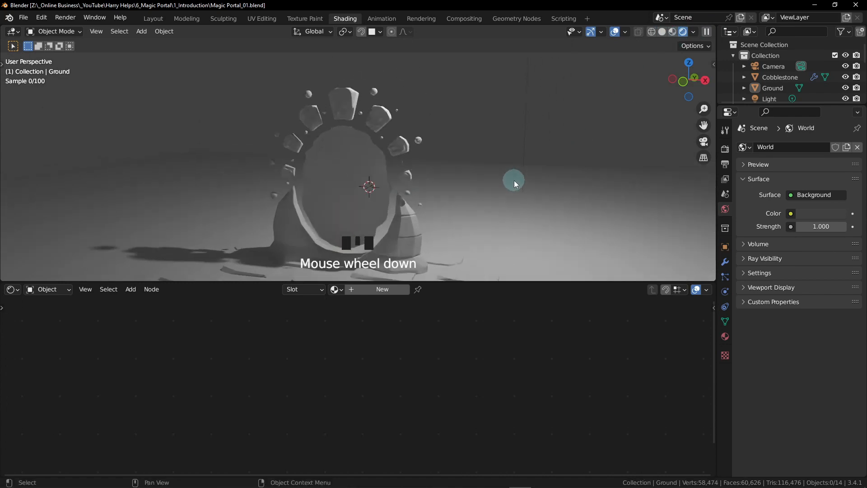
pyautogui.scroll(-2, 372, 195)
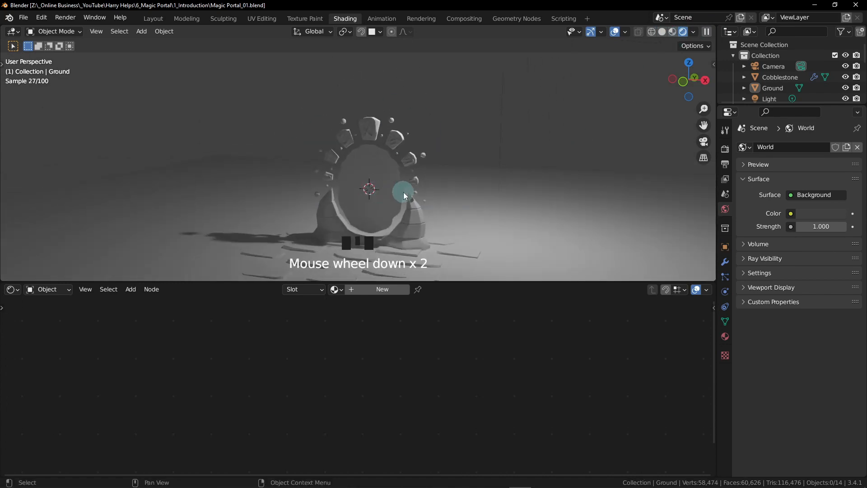
pyautogui.moveTo(444, 178); pyautogui.dragTo(339, 48, button='middle')
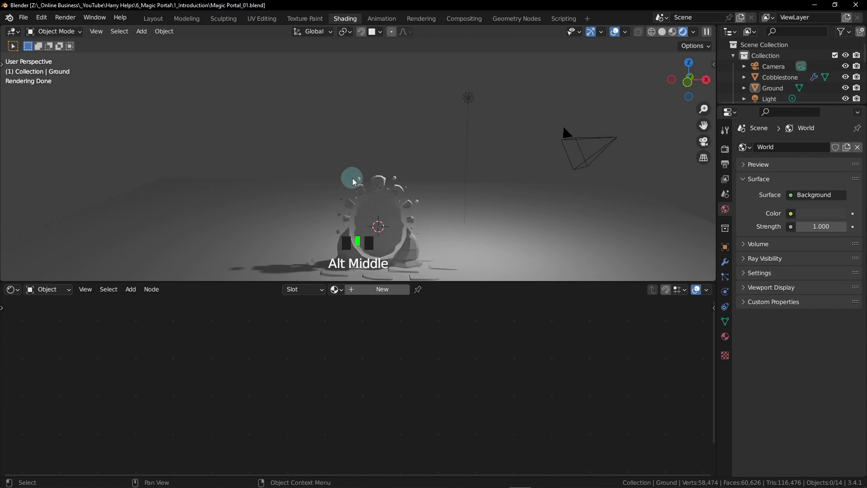
# Select the existing light above the scene and examine how it illuminates the portal and ground
pyautogui.click(469, 107)
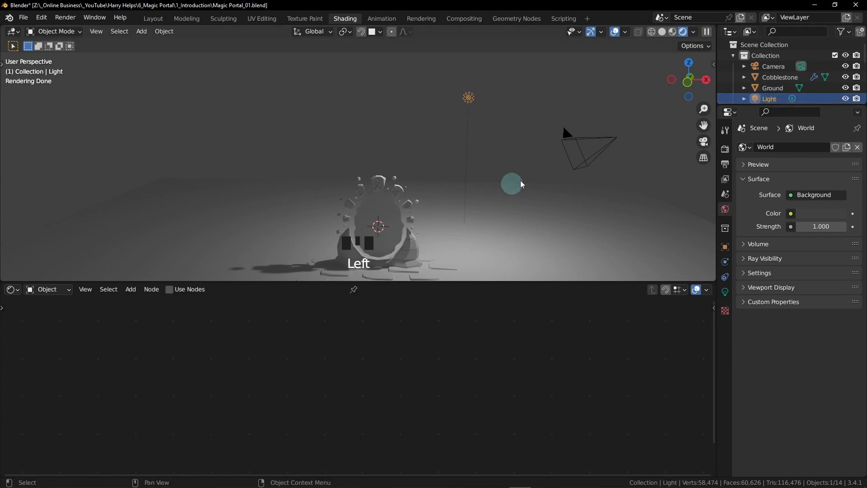
pyautogui.keyDown('alt'); pyautogui.moveTo(471, 144); pyautogui.dragTo(501, 136, button='middle'); pyautogui.keyUp('alt')
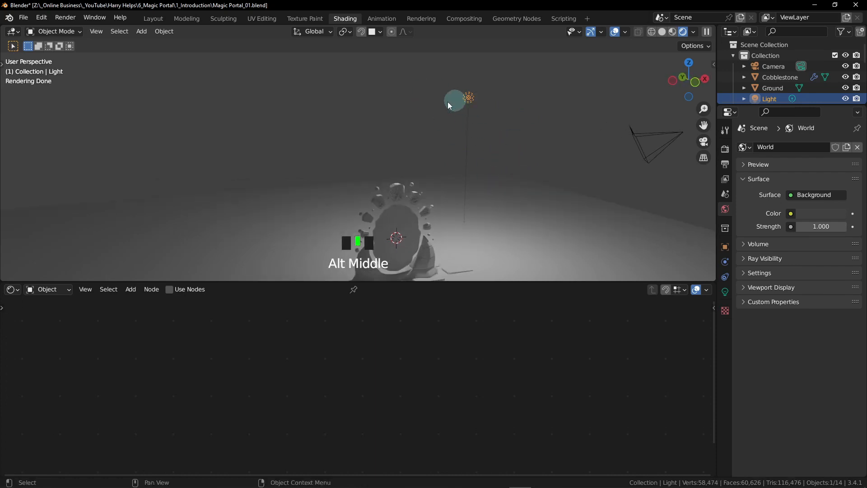
pyautogui.moveTo(480, 114); pyautogui.dragTo(475, 157, button='middle')
pyautogui.scroll(-2, 500, 161)
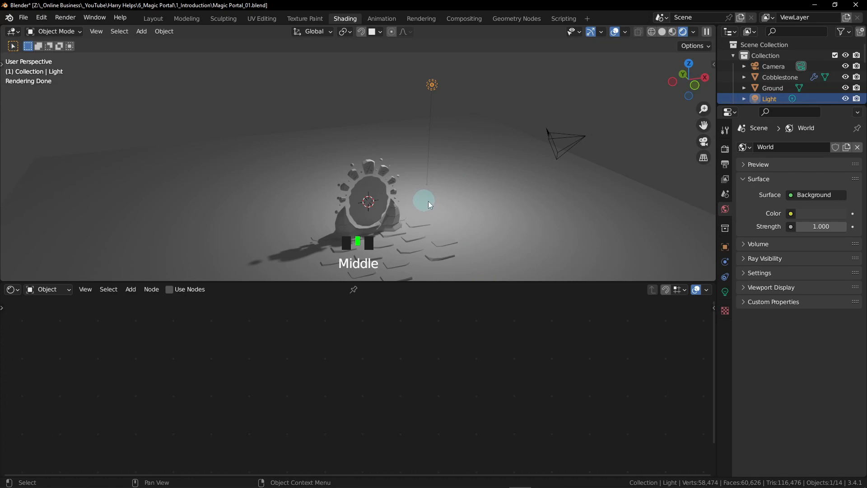
pyautogui.moveTo(427, 202); pyautogui.dragTo(478, 193, button='middle')
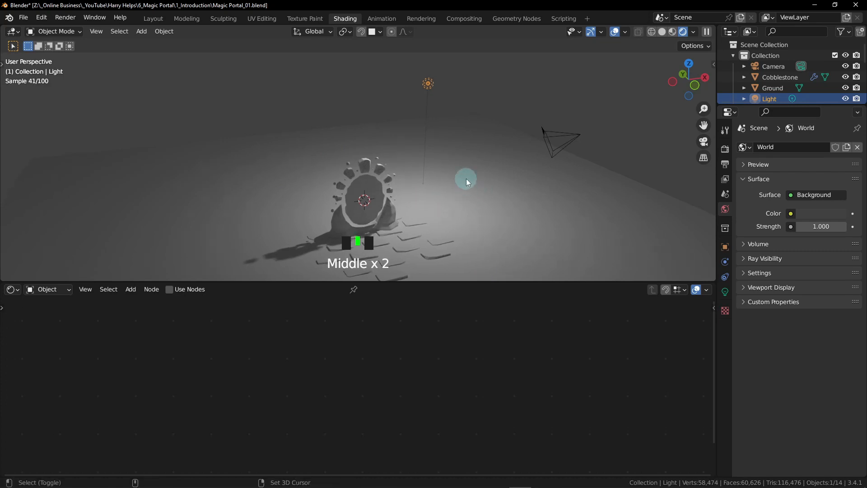
# Add a Point light at the 3D cursor in the centre of the portal
pyautogui.hotkey('shift', 'a')
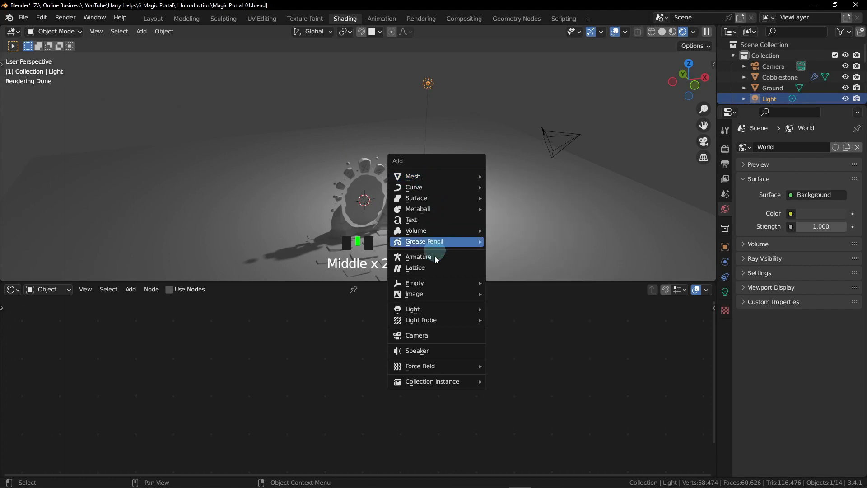
pyautogui.moveTo(419, 309)
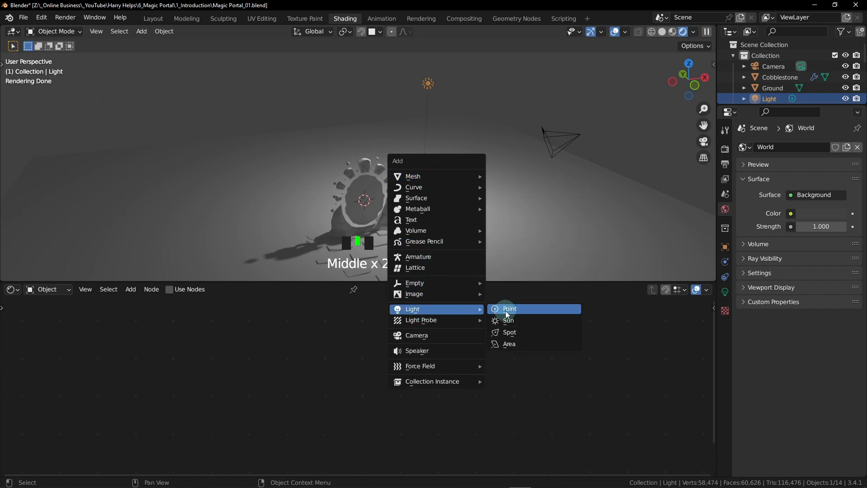
pyautogui.click(519, 311)
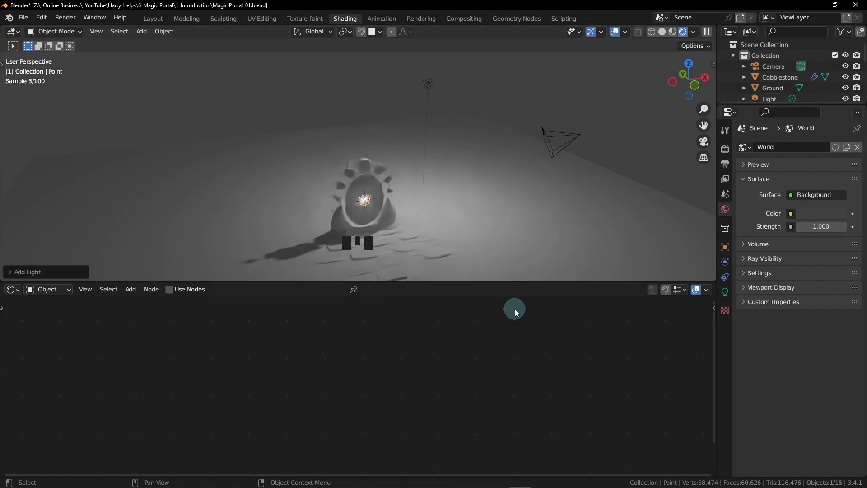
pyautogui.keyDown('alt'); pyautogui.moveTo(396, 200); pyautogui.dragTo(377, 198, button='middle'); pyautogui.keyUp('alt')
pyautogui.scroll(3, 378, 199)
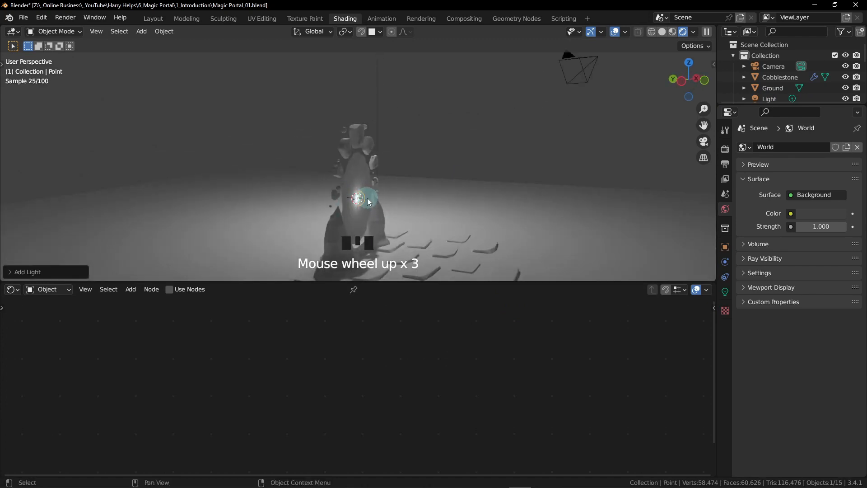
pyautogui.scroll(-1, 398, 199)
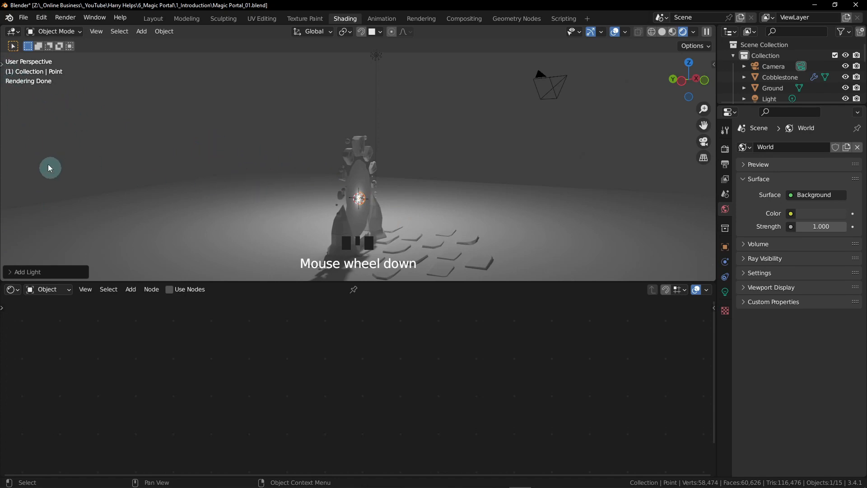
# Show the toolbar and use the Move tool to place the new point light above and in front of the portal, offset along X
pyautogui.press('t')
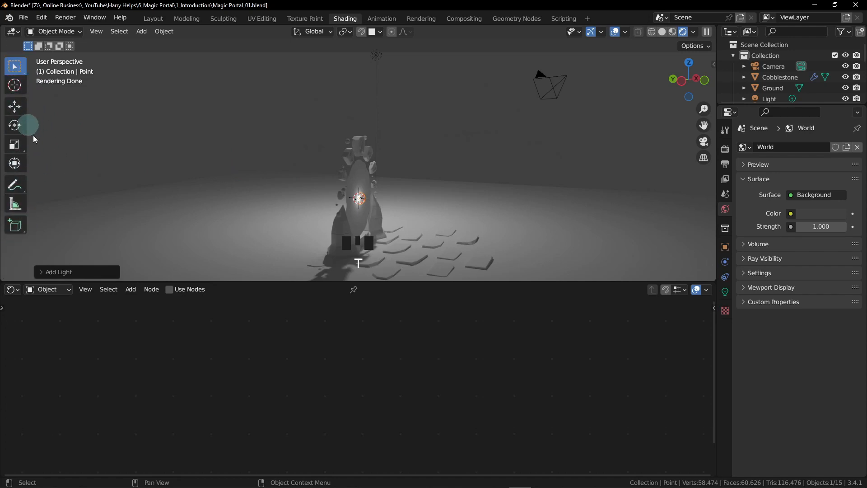
pyautogui.click(14, 107)
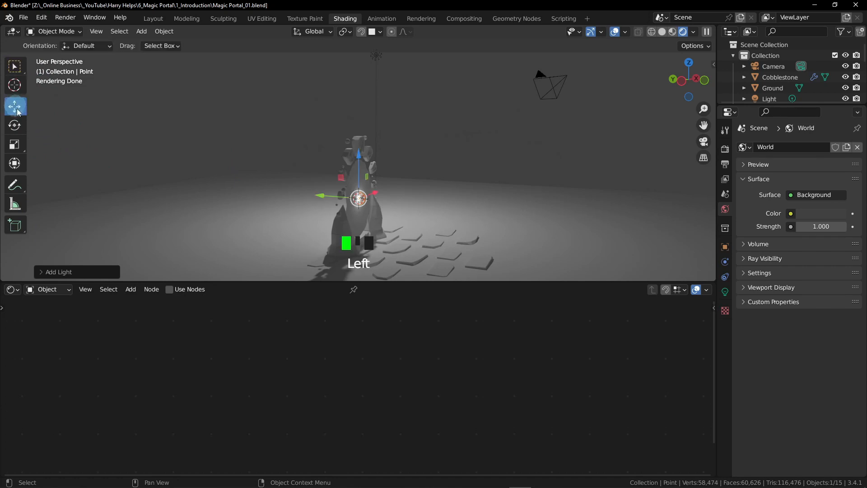
pyautogui.keyDown('alt'); pyautogui.moveTo(266, 172); pyautogui.dragTo(284, 177, button='middle'); pyautogui.keyUp('alt')
pyautogui.moveTo(340, 178); pyautogui.dragTo(403, 91)
pyautogui.keyDown('alt'); pyautogui.moveTo(402, 90); pyautogui.dragTo(415, 148, button='middle'); pyautogui.keyUp('alt')
pyautogui.moveTo(448, 127); pyautogui.dragTo(532, 134)
pyautogui.keyDown('alt'); pyautogui.moveTo(412, 147); pyautogui.dragTo(407, 189, button='middle'); pyautogui.keyUp('alt')
pyautogui.moveTo(451, 159); pyautogui.dragTo(427, 175, button='middle')
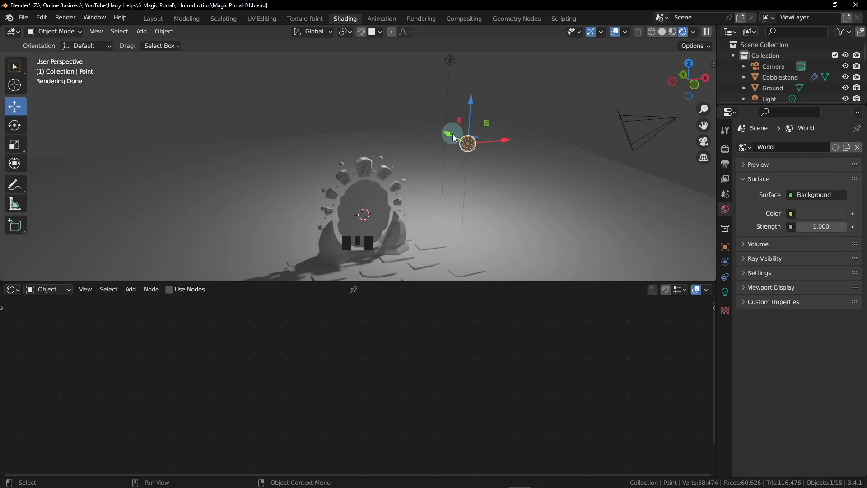
# Set the new point light's power to 1000 W
pyautogui.click(725, 292)
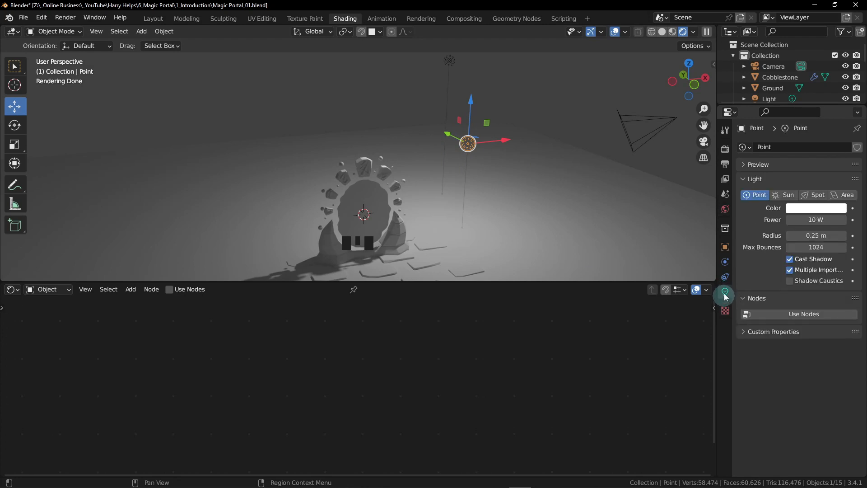
pyautogui.click(817, 221)
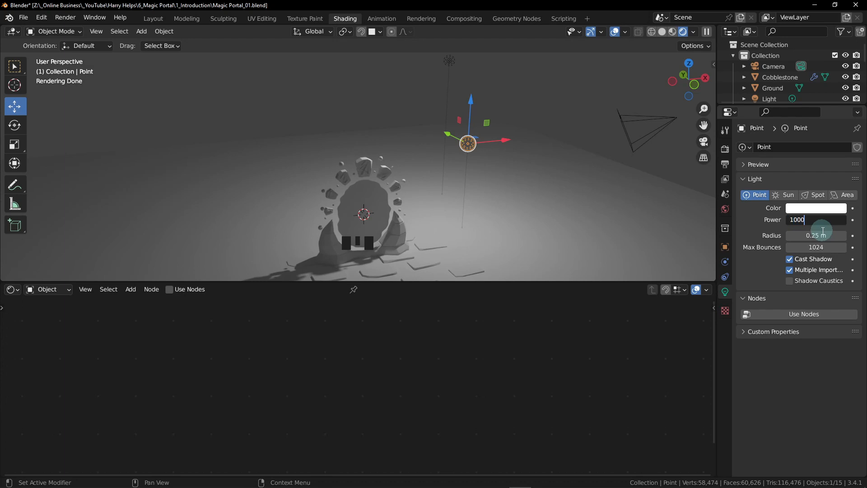
pyautogui.press('Return')
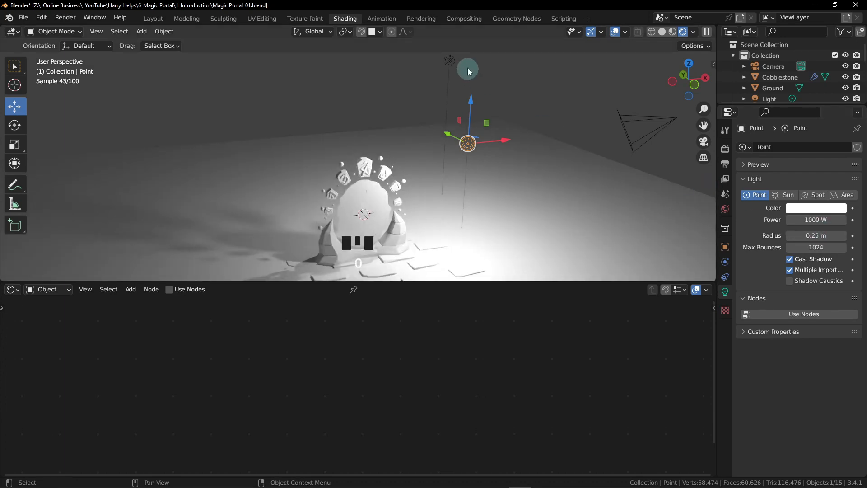
# Move the new point light higher and farther along X, away from the portal
pyautogui.keyDown('alt'); pyautogui.moveTo(467, 158); pyautogui.dragTo(437, 188, button='middle'); pyautogui.keyUp('alt')
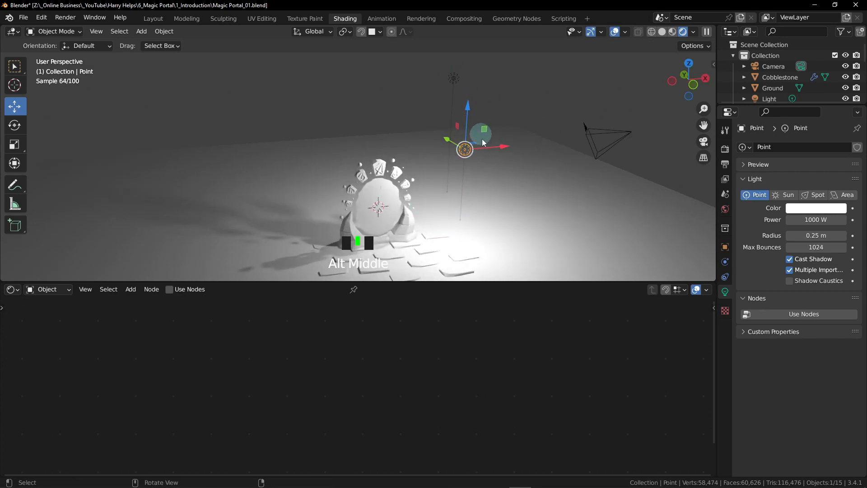
pyautogui.keyDown('alt'); pyautogui.moveTo(478, 152); pyautogui.dragTo(481, 133, button='middle'); pyautogui.keyUp('alt')
pyautogui.moveTo(481, 133); pyautogui.dragTo(516, 102)
pyautogui.keyDown('alt'); pyautogui.moveTo(516, 103); pyautogui.dragTo(476, 117, button='middle'); pyautogui.keyUp('alt')
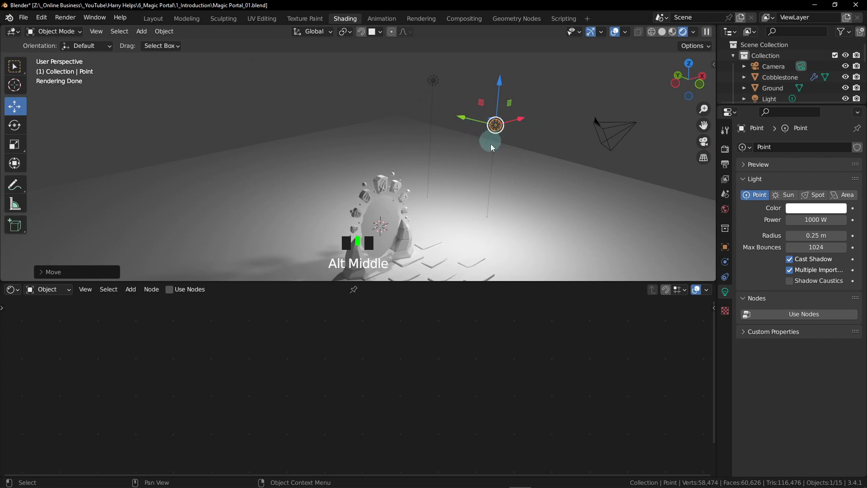
pyautogui.moveTo(496, 158); pyautogui.dragTo(476, 155, button='middle')
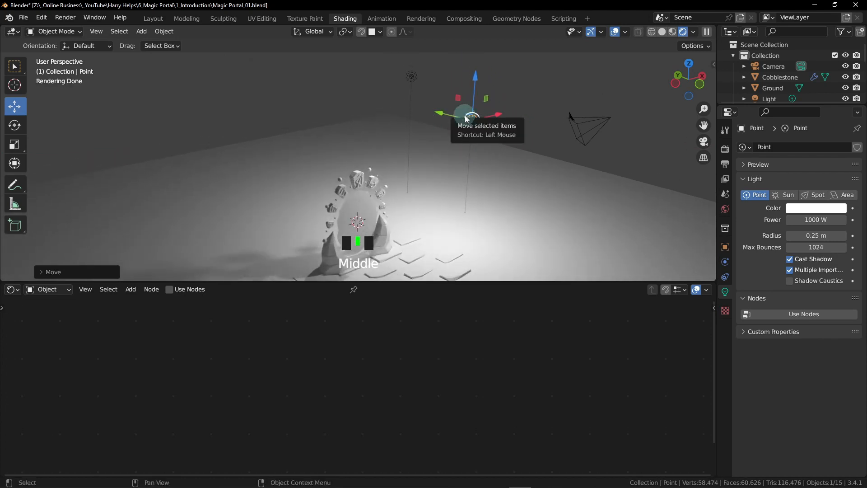
# Delete the added point light and select the scene's original light
pyautogui.press('Delete')
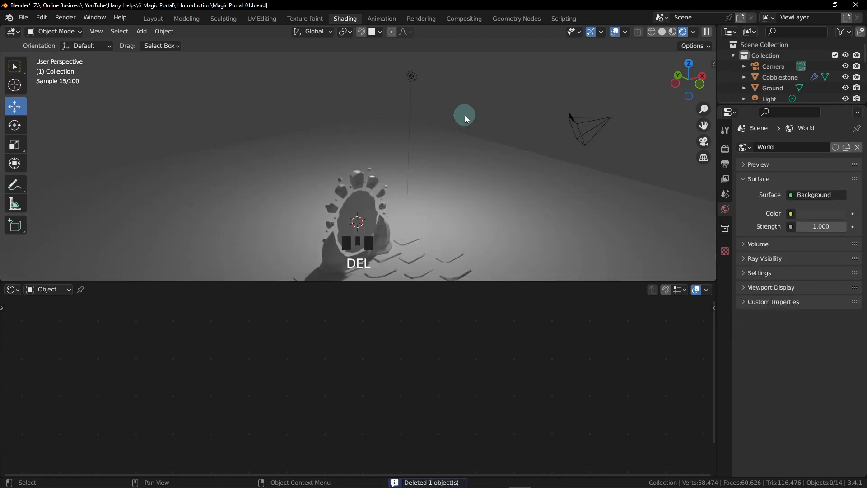
pyautogui.click(413, 80)
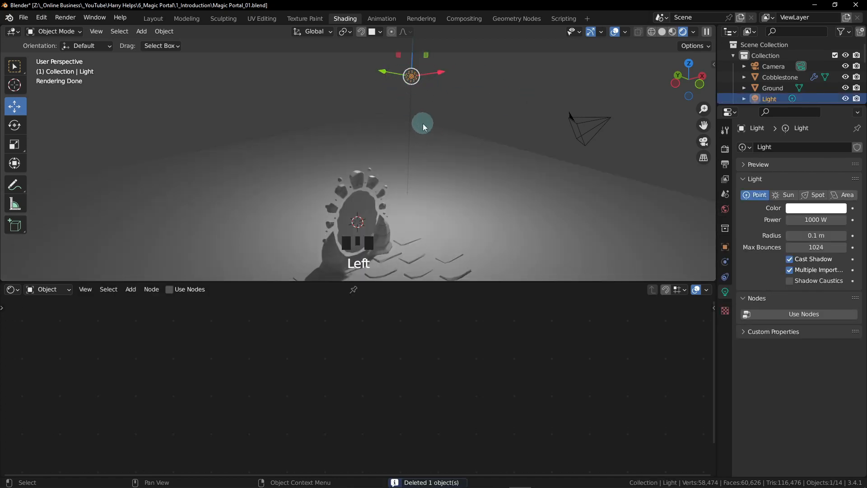
# Move the original light along the Y axis, farther out in front of the portal
pyautogui.scroll(-2, 422, 123)
pyautogui.keyDown('alt'); pyautogui.moveTo(512, 128); pyautogui.dragTo(350, 81, button='middle'); pyautogui.keyUp('alt')
pyautogui.moveTo(360, 81); pyautogui.dragTo(426, 93)
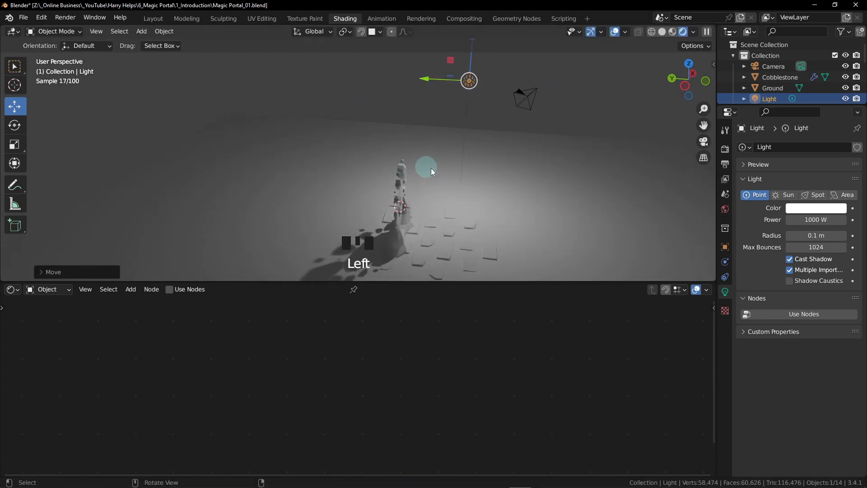
pyautogui.keyDown('alt'); pyautogui.moveTo(430, 168); pyautogui.dragTo(429, 214, button='middle'); pyautogui.keyUp('alt')
pyautogui.scroll(4, 364, 176)
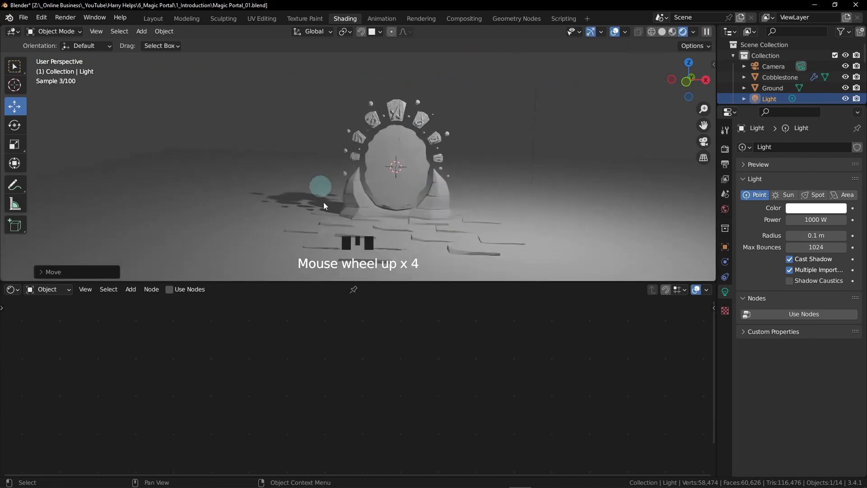
pyautogui.scroll(3, 413, 206)
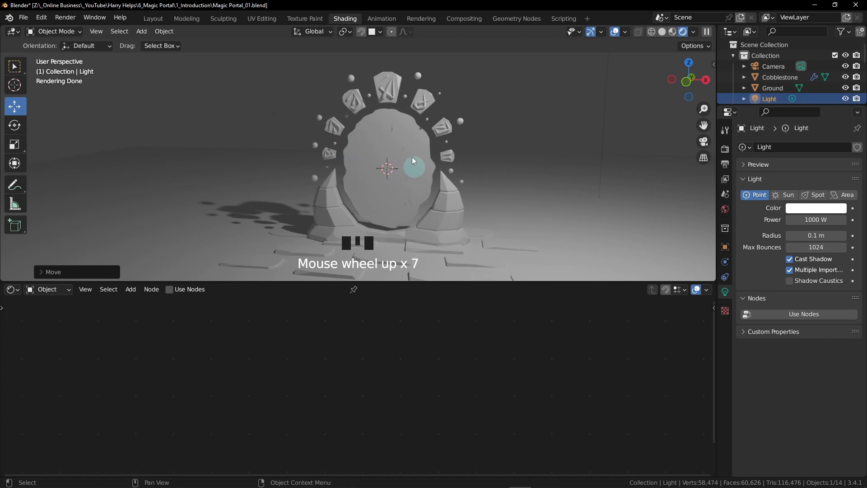
# Create a new material for the portal surface and name it Portal
pyautogui.click(384, 133)
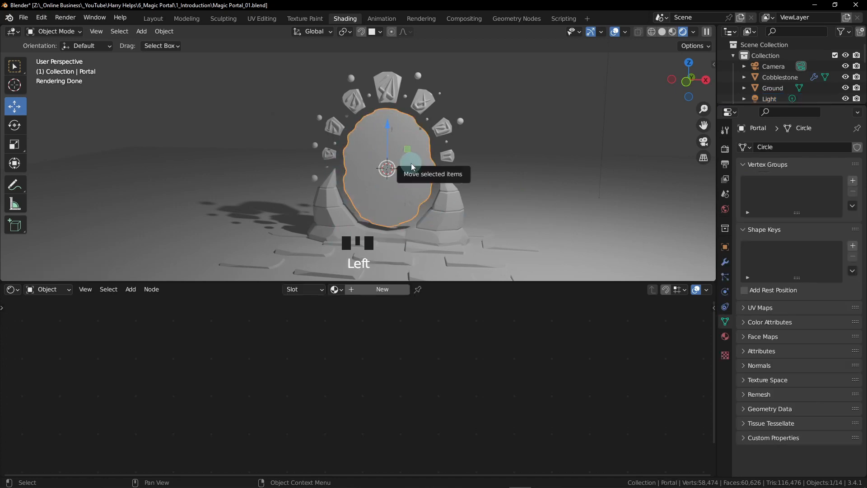
pyautogui.click(385, 290)
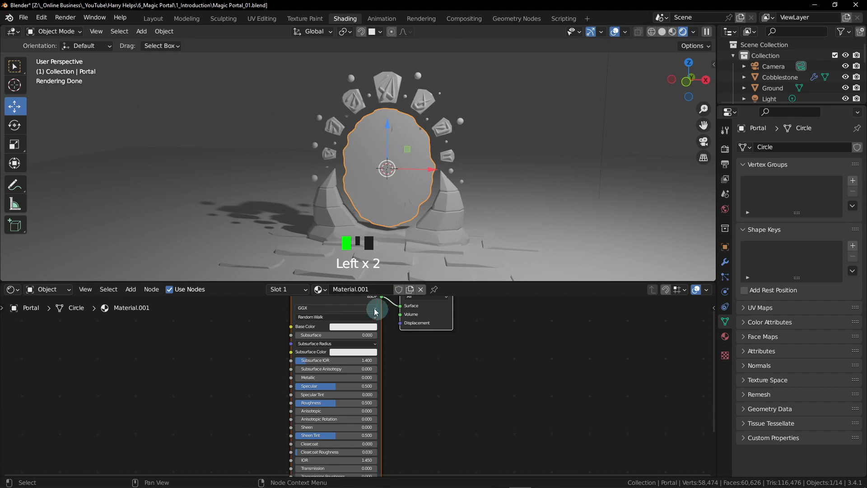
pyautogui.doubleClick(361, 291)
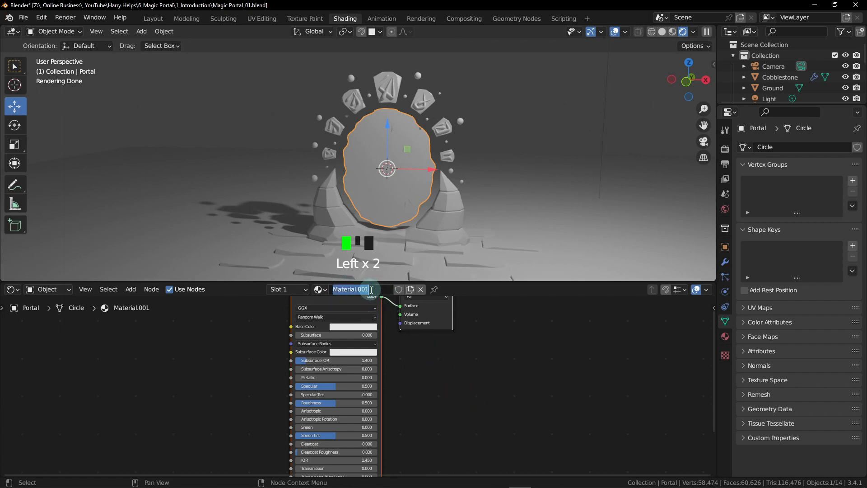
pyautogui.write('P')
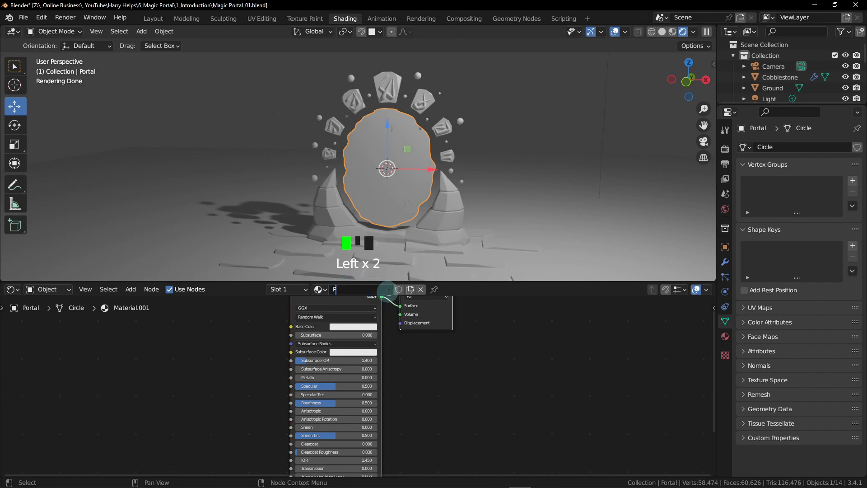
pyautogui.write('ortal')
pyautogui.press('Return')
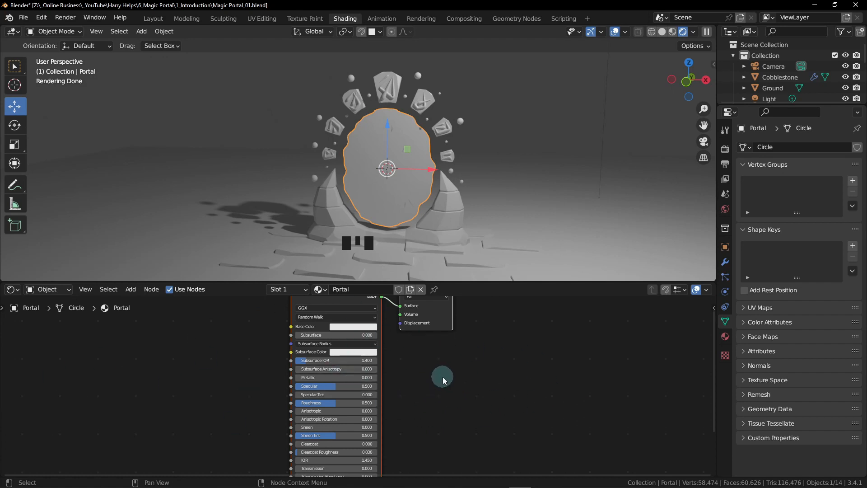
# Move the Material Output node farther to the right of the Principled BSDF node to make room between them
pyautogui.scroll(-2, 445, 380)
pyautogui.scroll(2, 447, 383)
pyautogui.scroll(-2, 449, 387)
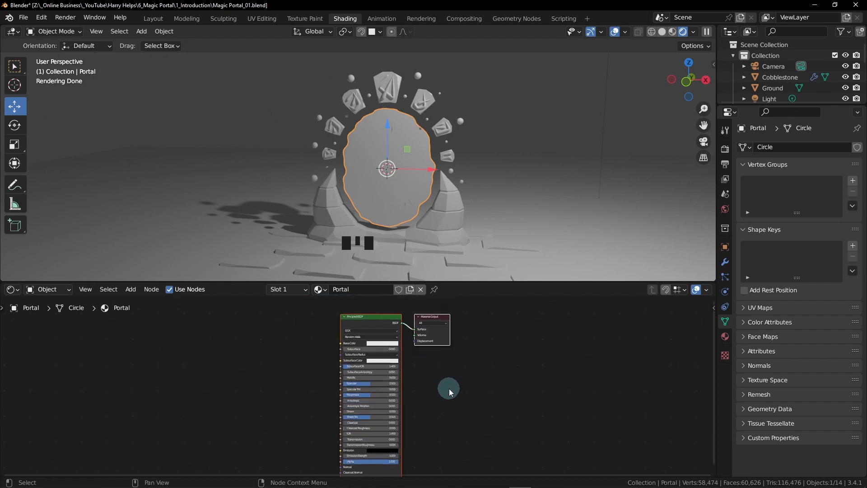
pyautogui.scroll(2, 429, 388)
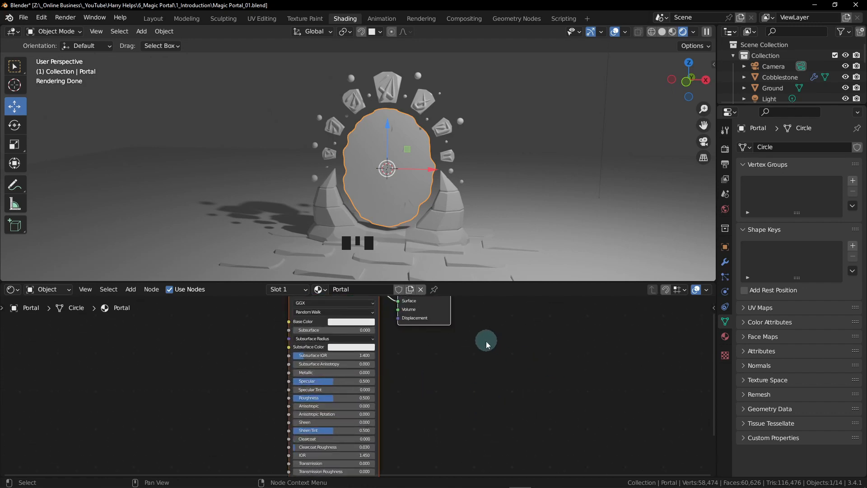
pyautogui.moveTo(474, 358); pyautogui.dragTo(460, 392, button='middle')
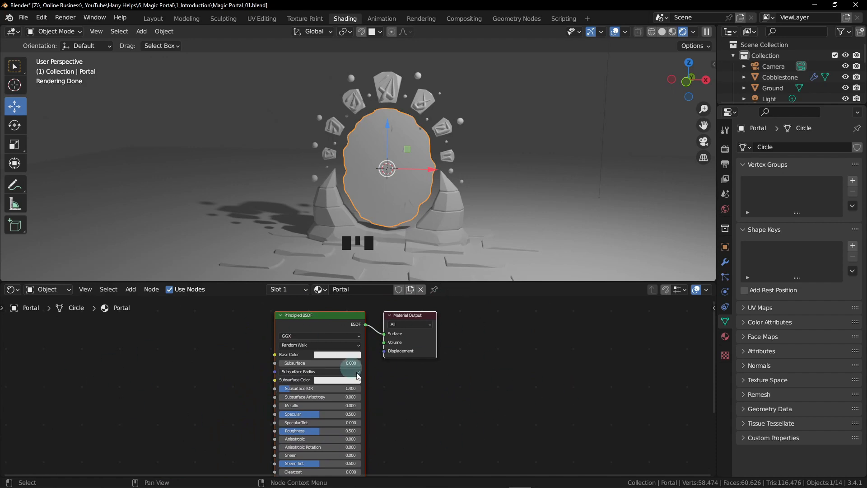
pyautogui.scroll(2, 460, 382)
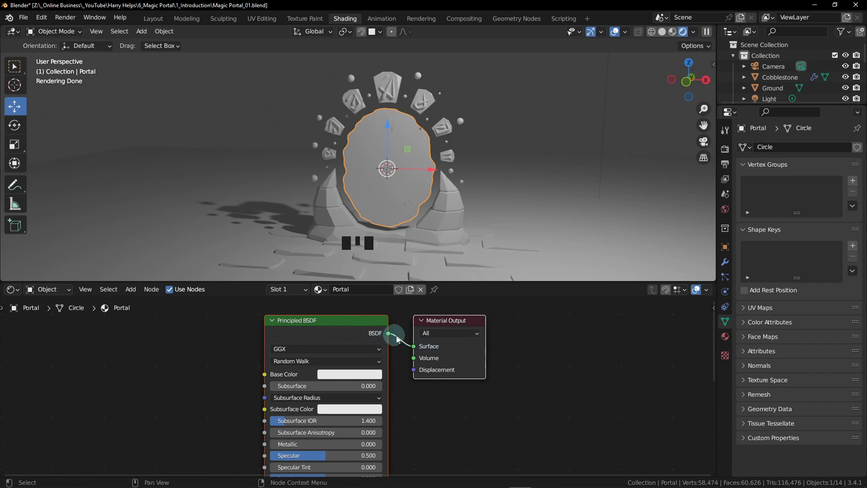
pyautogui.scroll(2, 397, 339)
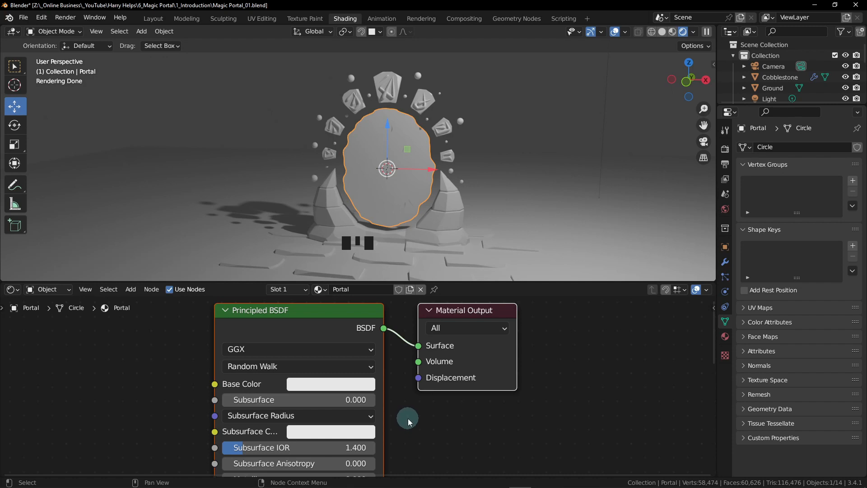
pyautogui.scroll(-1, 452, 413)
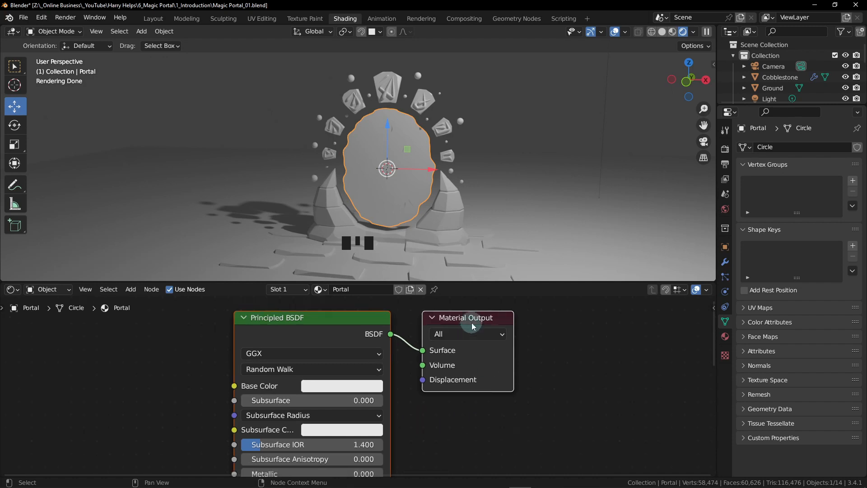
pyautogui.click(521, 321)
pyautogui.moveTo(521, 320); pyautogui.dragTo(666, 330)
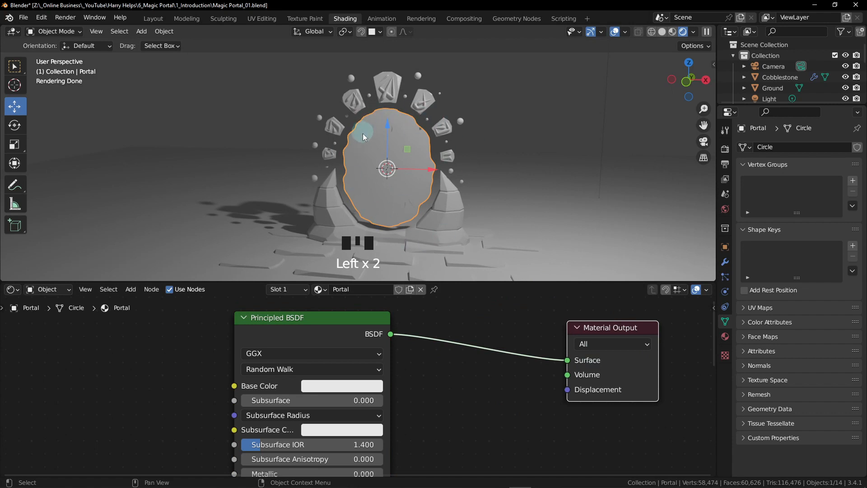
# Look through the Principled BSDF node's parameters, from Base Color down to Alpha
pyautogui.scroll(-3, 406, 384)
pyautogui.moveTo(408, 386); pyautogui.dragTo(431, 334, button='middle')
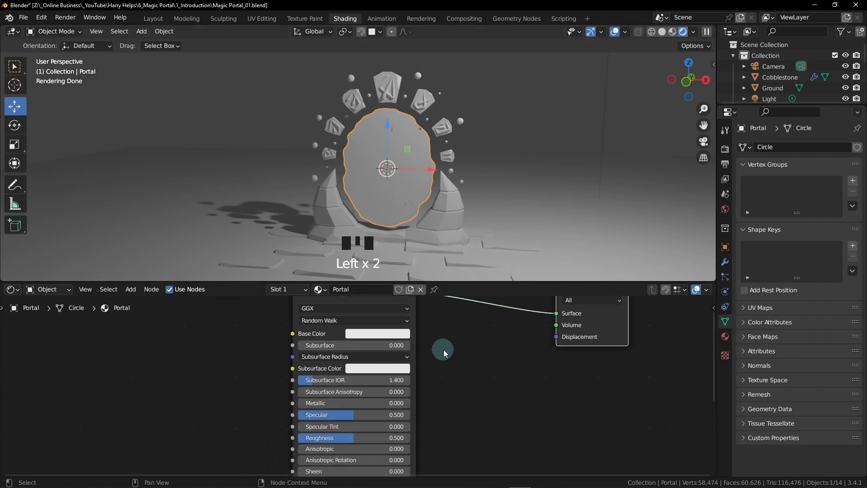
pyautogui.scroll(-1, 357, 400)
pyautogui.moveTo(414, 373)
pyautogui.mouseDown(button='middle')
pyautogui.moveTo(420, 395)
pyautogui.moveTo(430, 375)
pyautogui.mouseUp(button='middle')
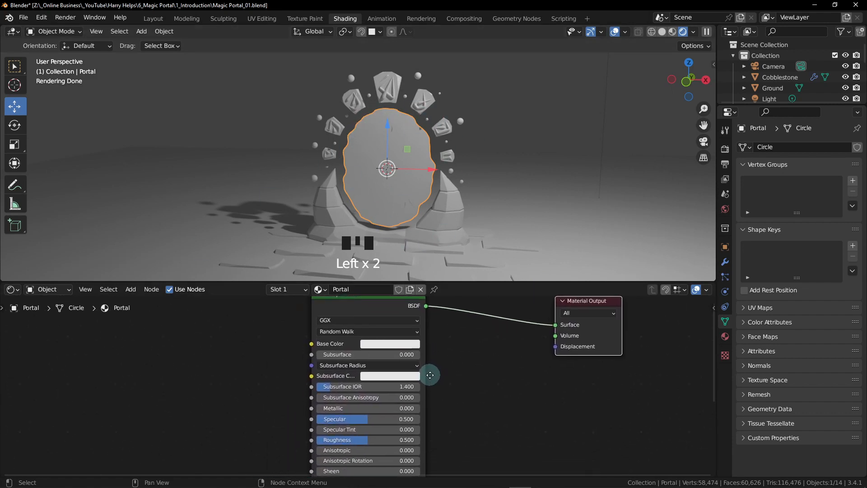
pyautogui.moveTo(295, 422); pyautogui.dragTo(322, 324, button='middle')
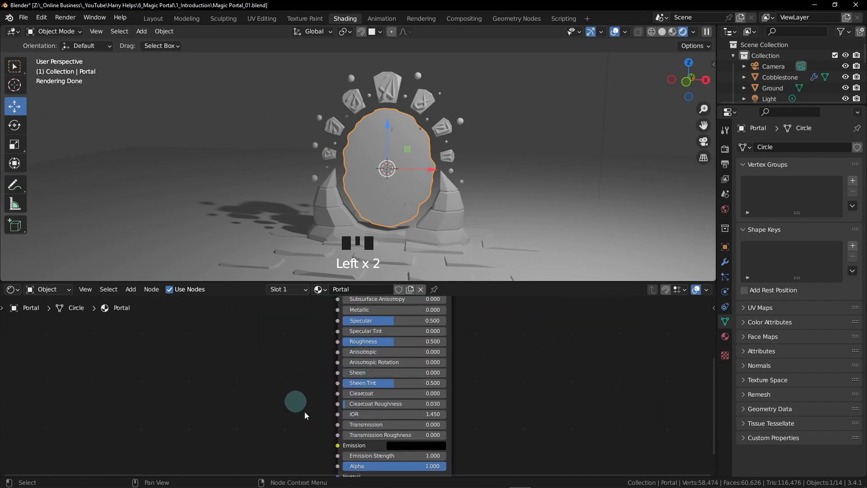
pyautogui.moveTo(307, 421); pyautogui.dragTo(285, 429, button='middle')
pyautogui.moveTo(474, 355); pyautogui.dragTo(476, 411, button='middle')
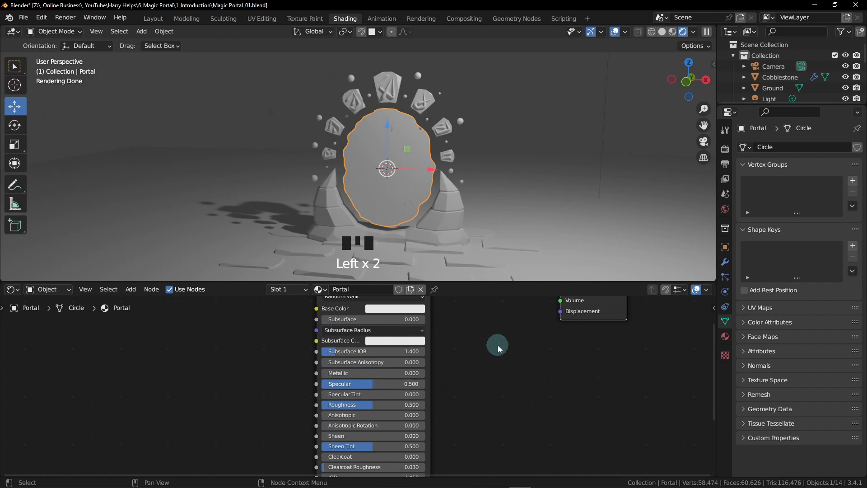
pyautogui.moveTo(497, 345); pyautogui.dragTo(487, 411, button='middle')
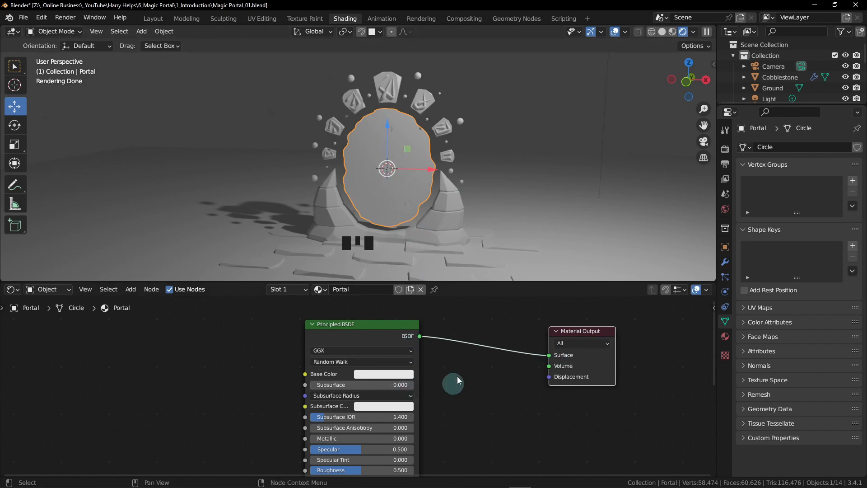
# Set the Portal material's Specular and Roughness to 0
pyautogui.moveTo(420, 413); pyautogui.dragTo(460, 358, button='middle')
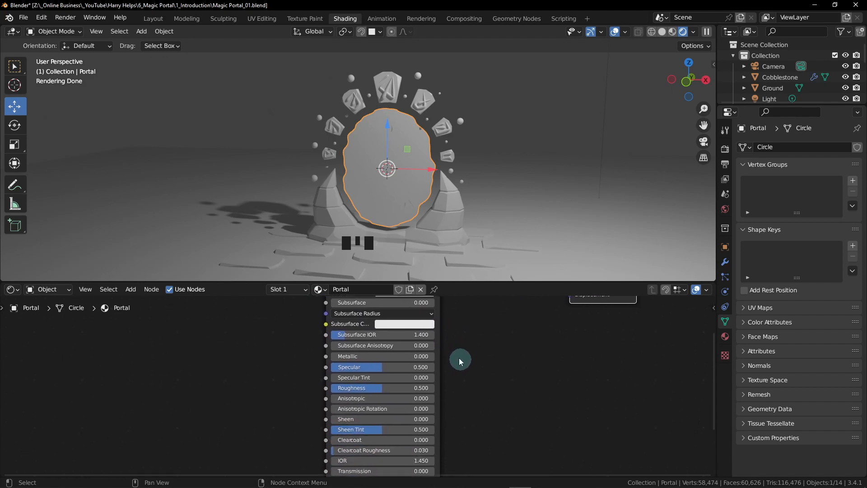
pyautogui.scroll(1, 392, 378)
pyautogui.scroll(1, 392, 378)
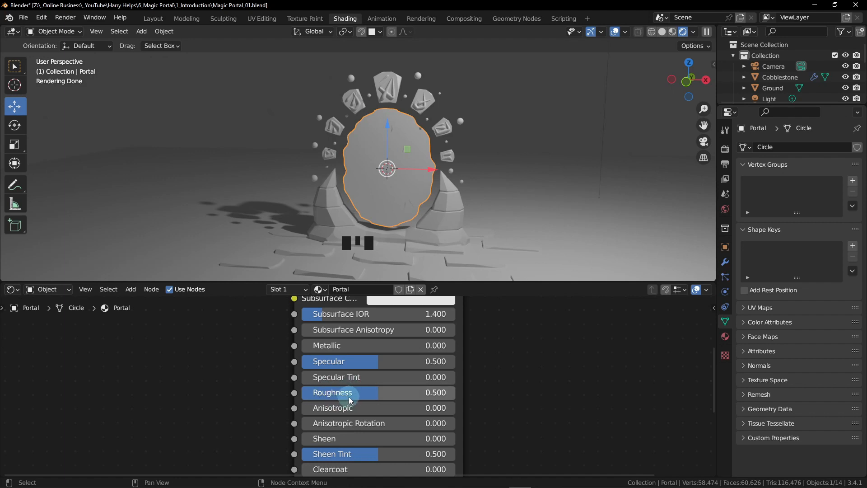
pyautogui.moveTo(378, 364); pyautogui.dragTo(285, 363)
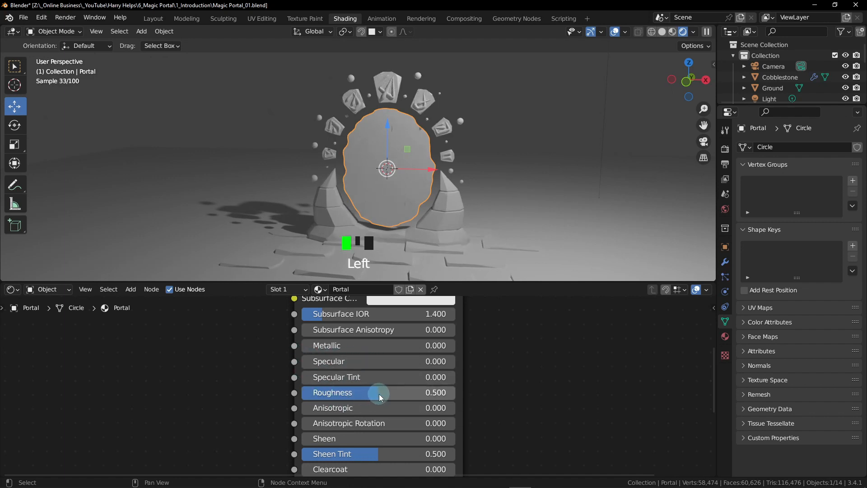
pyautogui.moveTo(379, 393); pyautogui.dragTo(289, 393)
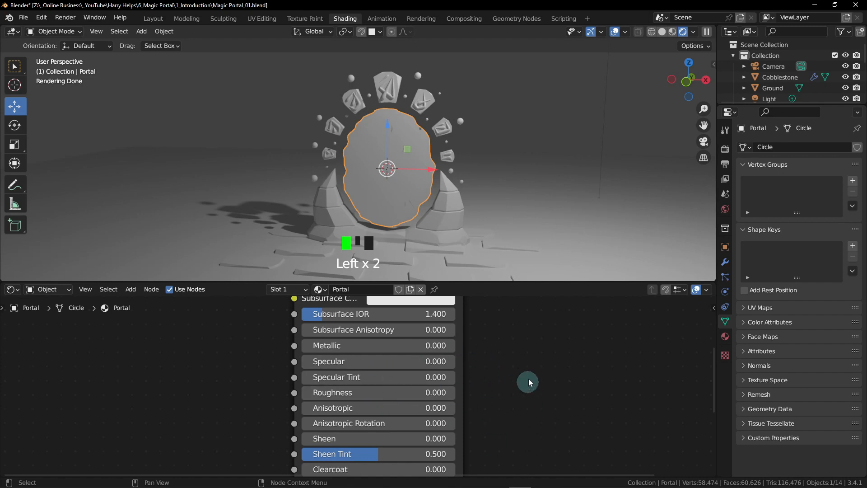
# Set the Portal material's Transmission to 1 and check the see-through surface in the rendered view
pyautogui.moveTo(519, 453); pyautogui.dragTo(527, 315, button='middle')
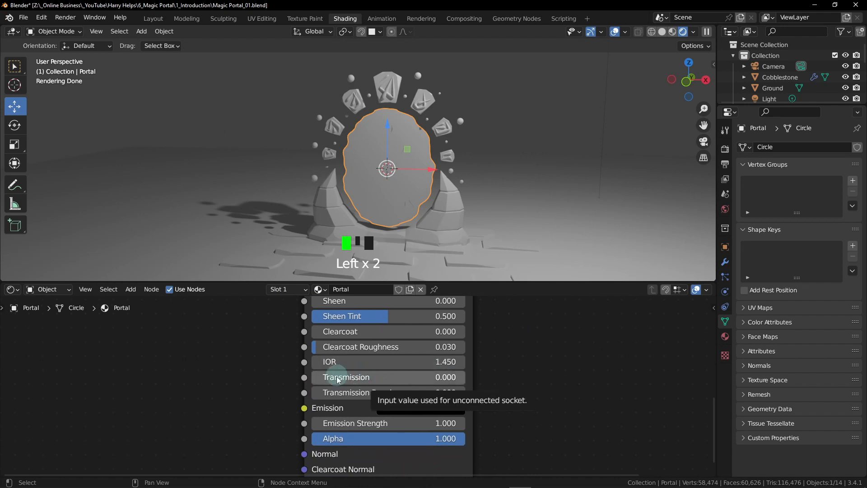
pyautogui.moveTo(364, 377); pyautogui.dragTo(545, 369)
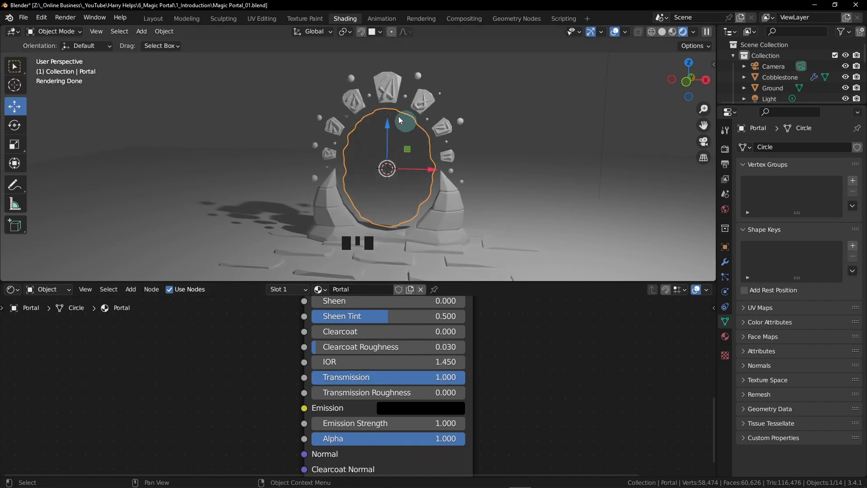
pyautogui.moveTo(432, 205)
pyautogui.keyDown('alt'); pyautogui.mouseDown(button='middle')
pyautogui.moveTo(435, 197)
pyautogui.moveTo(404, 194)
pyautogui.moveTo(473, 191)
pyautogui.moveTo(432, 194)
pyautogui.mouseUp(button='middle'); pyautogui.keyUp('alt')
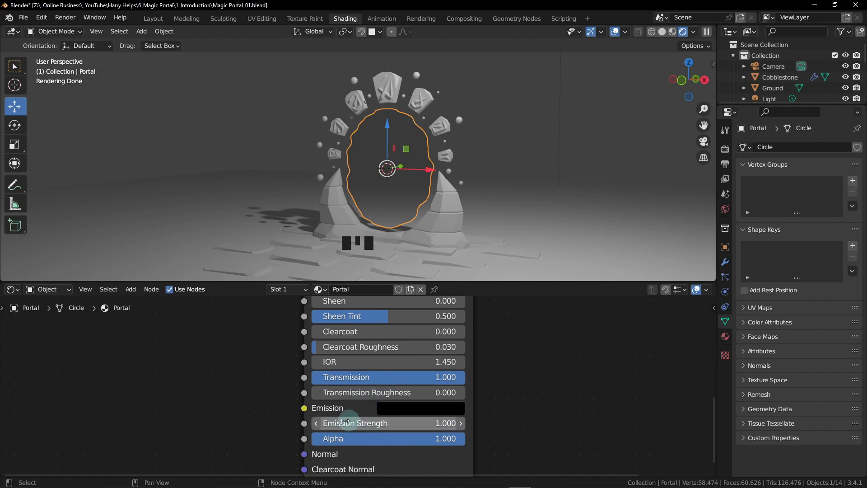
# Set the Portal material's Emission Strength to 10
pyautogui.click(425, 423)
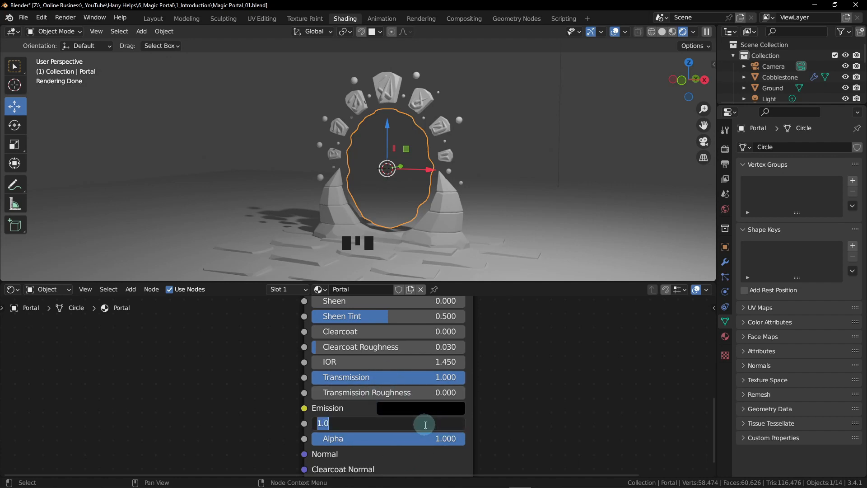
pyautogui.write('10')
pyautogui.click(425, 423)
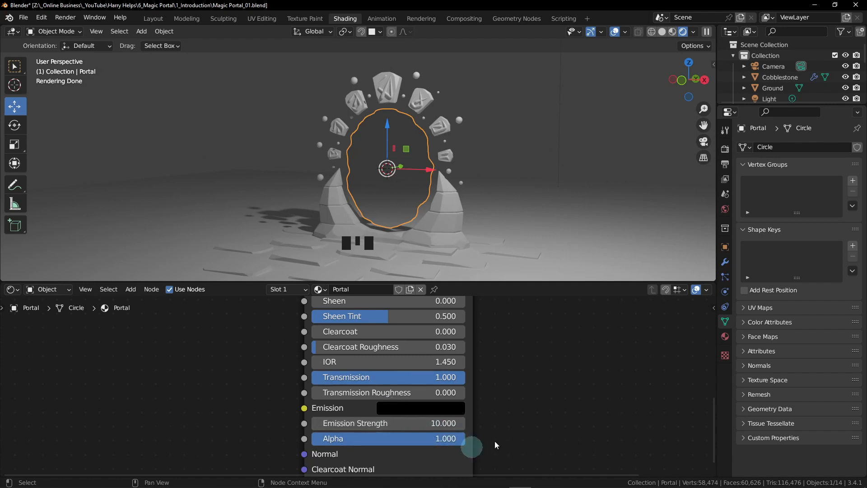
# Add a Wave Texture node and place it to the left of the Principled BSDF node
pyautogui.scroll(-3, 233, 400)
pyautogui.moveTo(215, 410); pyautogui.dragTo(395, 390, button='middle')
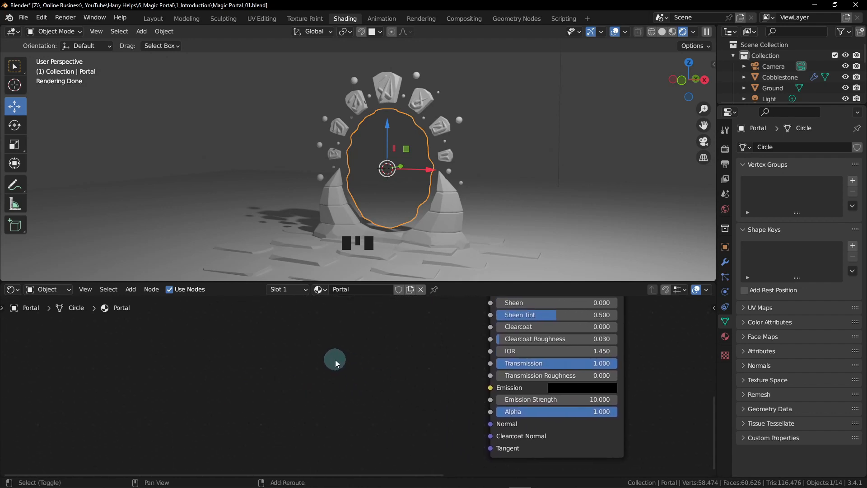
pyautogui.hotkey('shift', 'a')
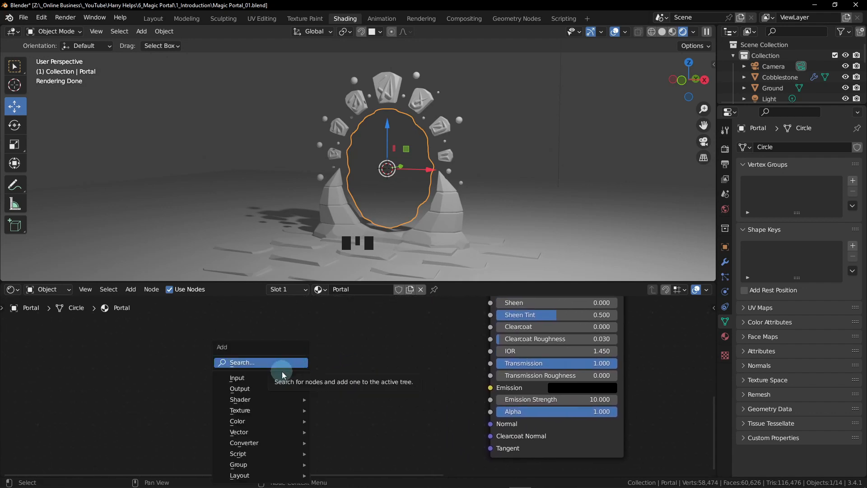
pyautogui.click(259, 362)
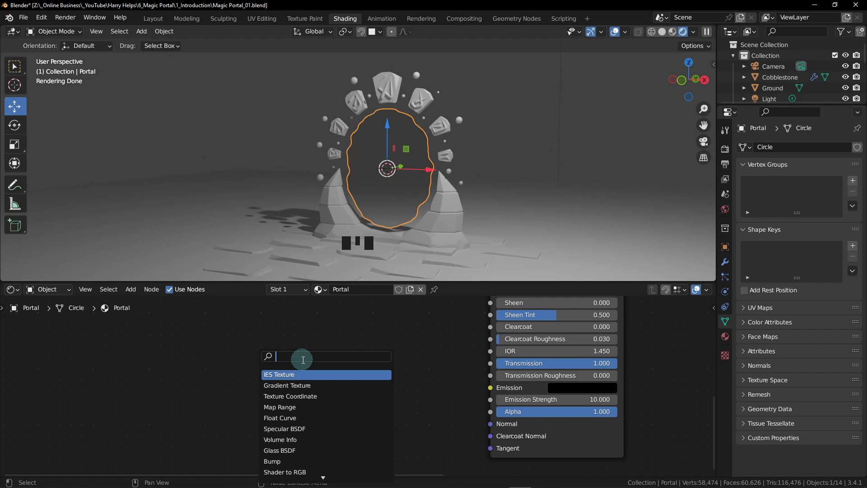
pyautogui.write('wave')
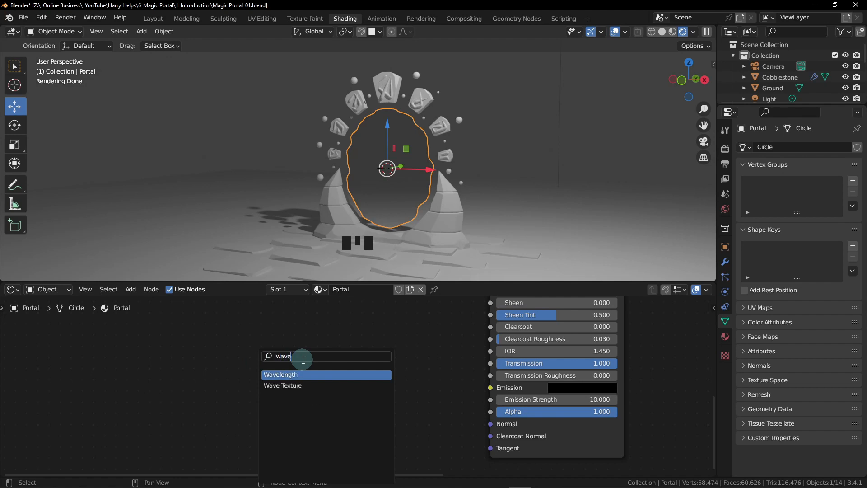
pyautogui.click(280, 386)
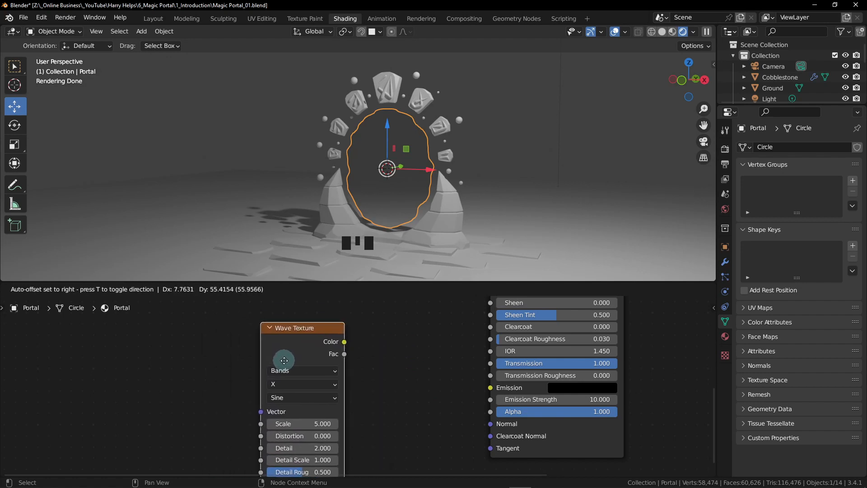
pyautogui.click(284, 361)
pyautogui.scroll(-3, 413, 381)
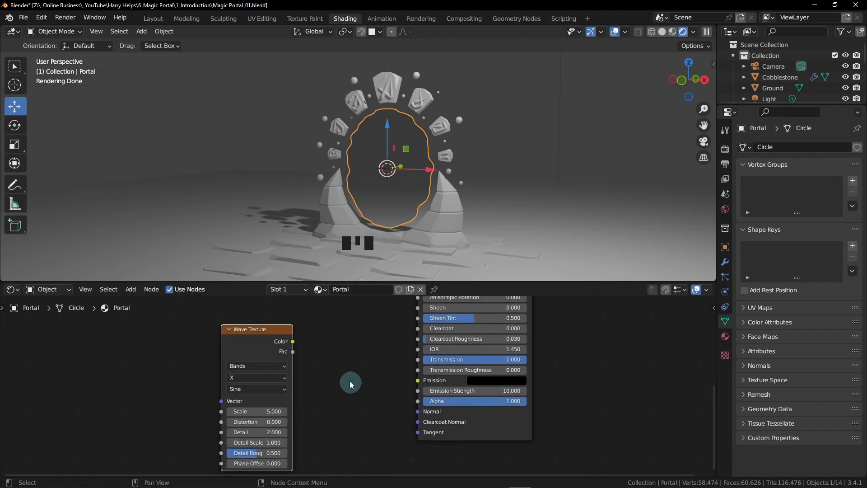
# Reposition the Wave Texture node, connect its Fac output to the Principled BSDF's Emission input, and inspect the glowing portal in the rendered view
pyautogui.moveTo(272, 334); pyautogui.dragTo(323, 324)
pyautogui.moveTo(293, 331); pyautogui.dragTo(277, 341)
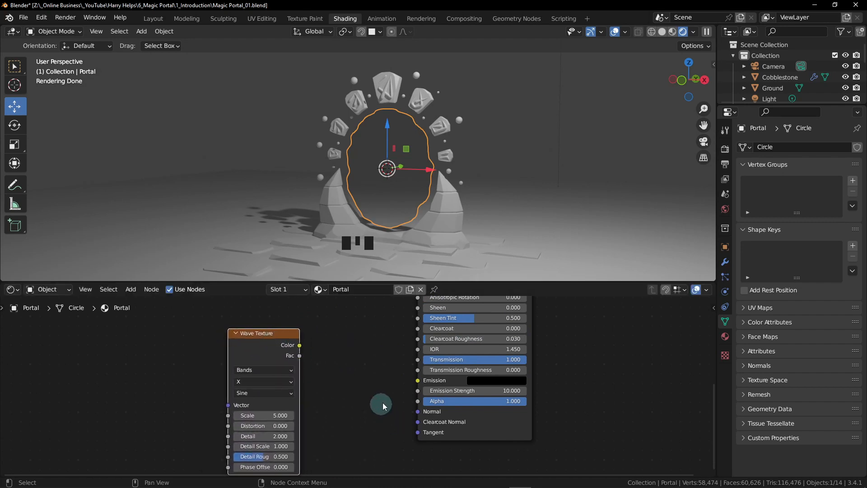
pyautogui.moveTo(375, 402); pyautogui.dragTo(322, 384, button='middle')
pyautogui.scroll(1, 366, 348)
pyautogui.moveTo(275, 336); pyautogui.dragTo(403, 364)
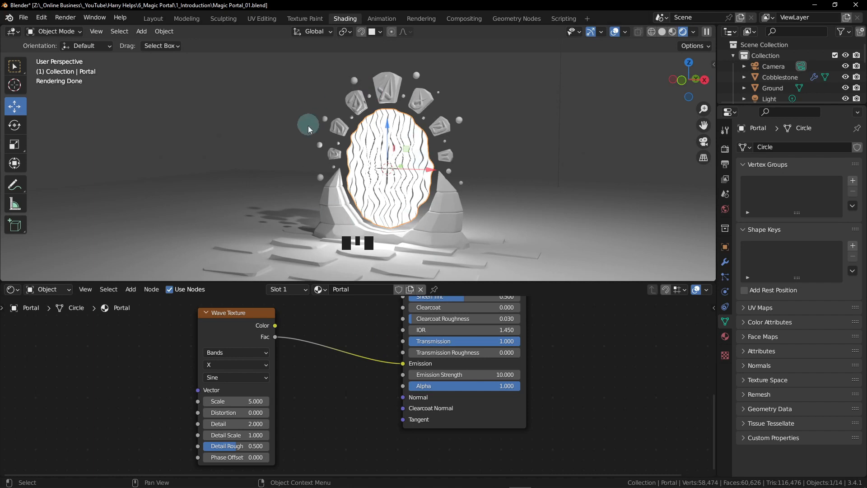
pyautogui.keyDown('alt'); pyautogui.moveTo(479, 176); pyautogui.dragTo(318, 267, button='middle'); pyautogui.keyUp('alt')
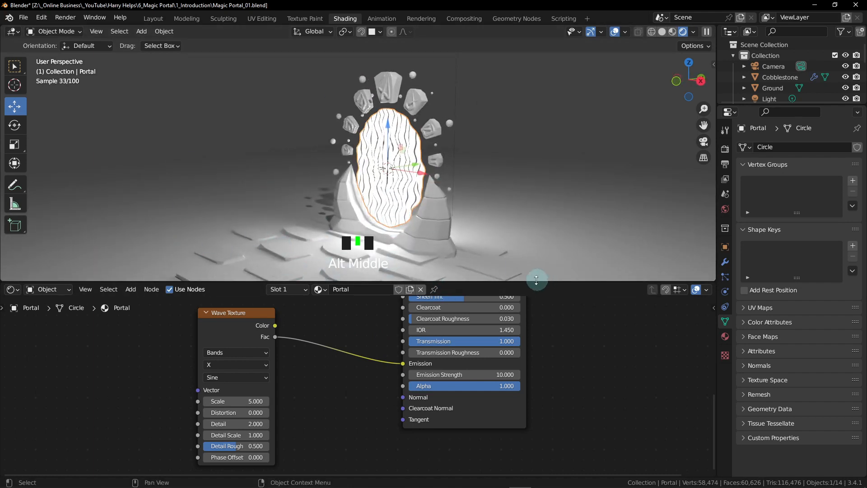
pyautogui.scroll(4, 386, 163)
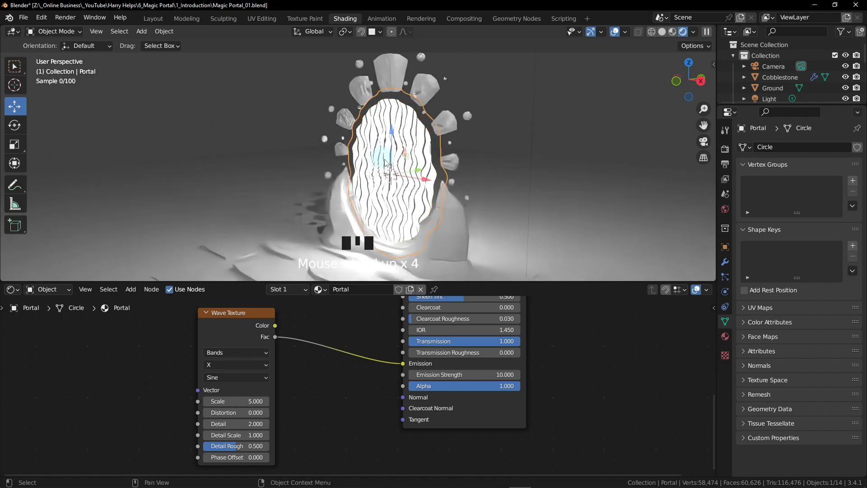
pyautogui.keyDown('alt'); pyautogui.moveTo(386, 163); pyautogui.dragTo(373, 152, button='middle'); pyautogui.keyUp('alt')
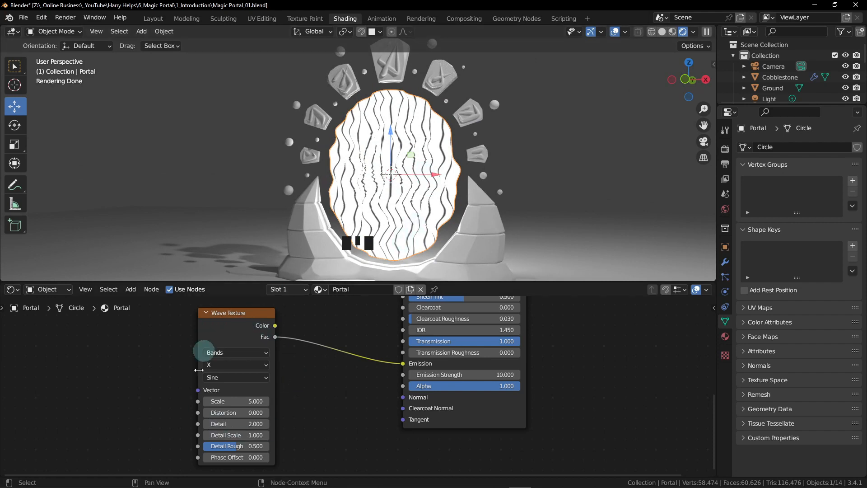
# Configure the Wave Texture as Rings in the Z direction with a Triangle wave profile
pyautogui.moveTo(296, 378); pyautogui.dragTo(443, 374, button='middle')
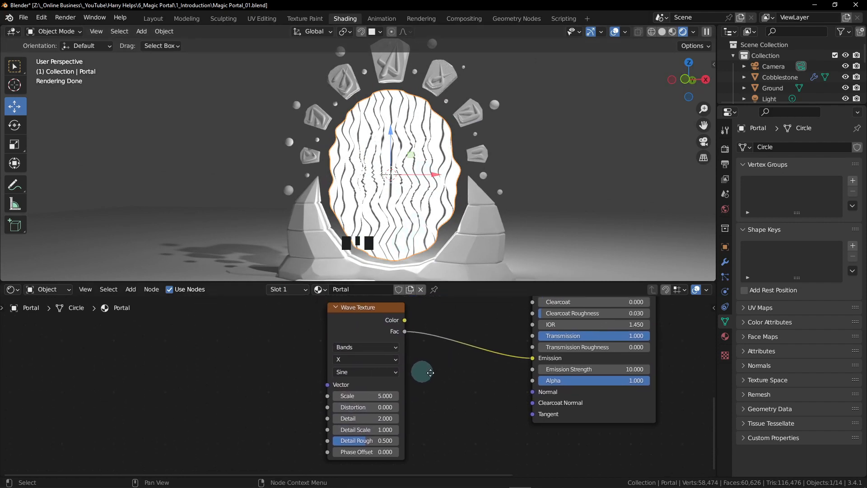
pyautogui.scroll(2, 428, 378)
pyautogui.scroll(2, 445, 385)
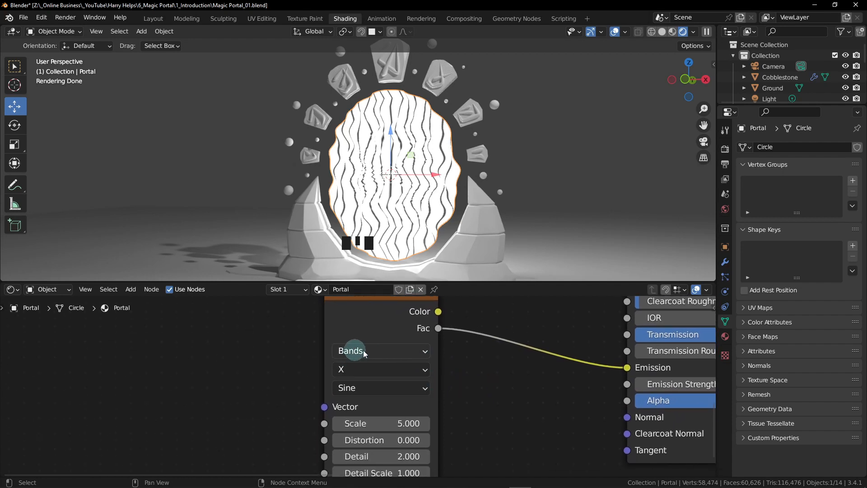
pyautogui.click(386, 351)
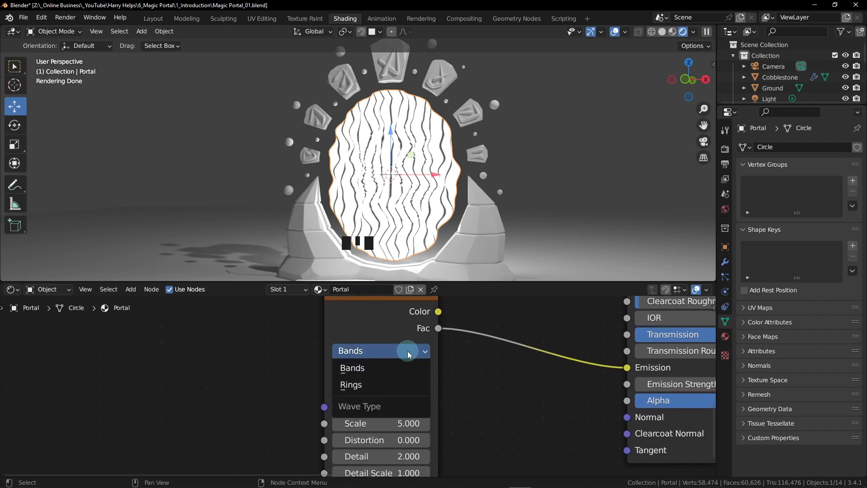
pyautogui.click(357, 386)
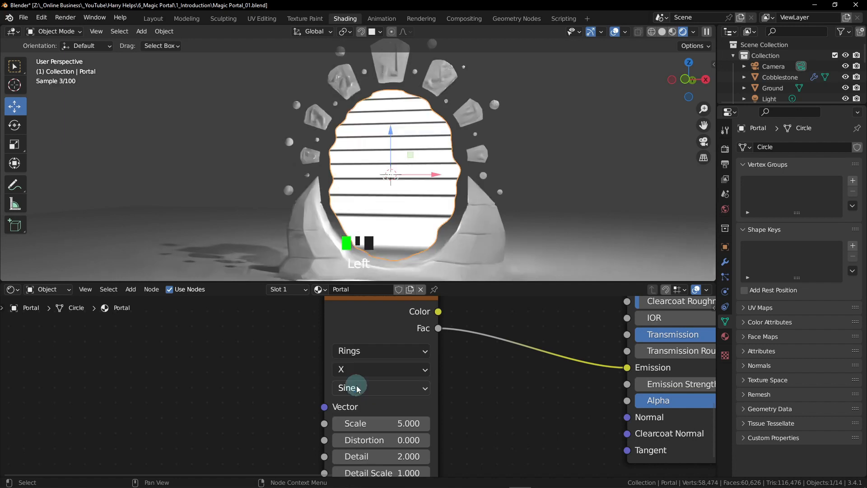
pyautogui.click(414, 369)
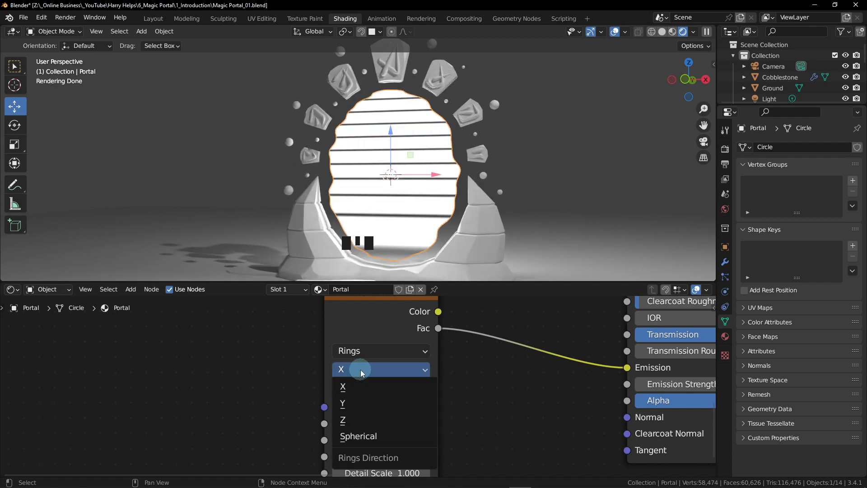
pyautogui.click(362, 422)
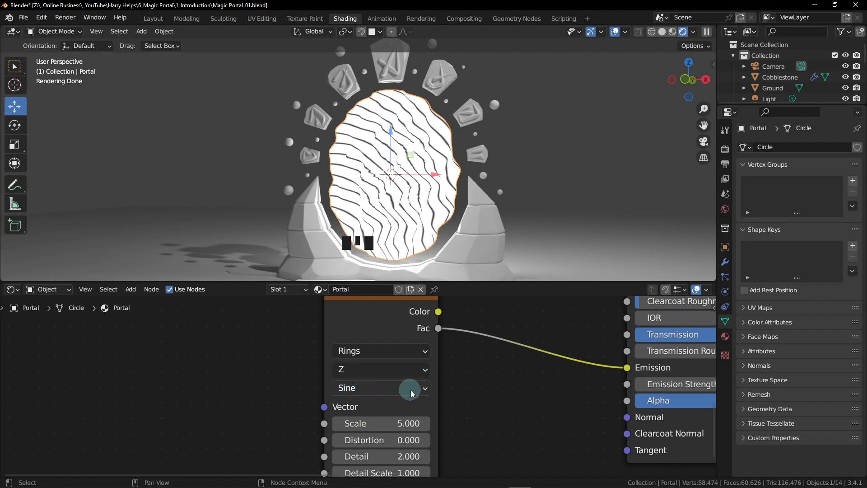
pyautogui.click(397, 390)
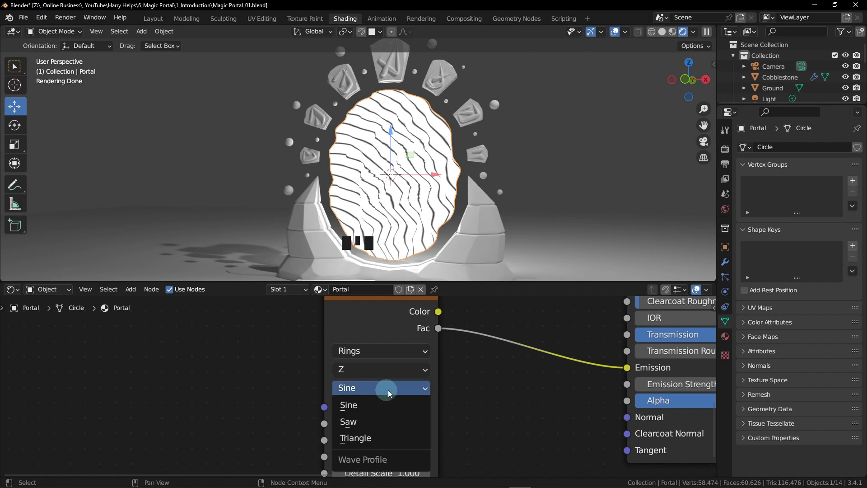
pyautogui.click(365, 439)
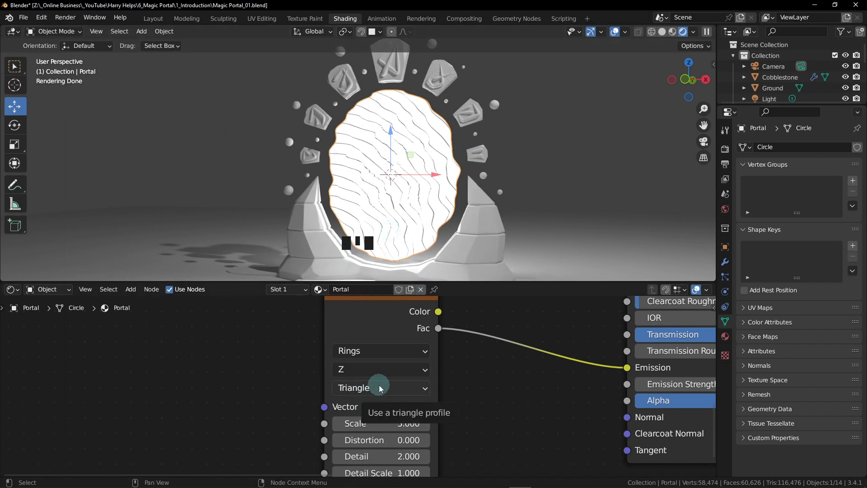
# Set the Wave Texture's Scale to 2 and its Distortion to 12.6
pyautogui.scroll(-1, 452, 411)
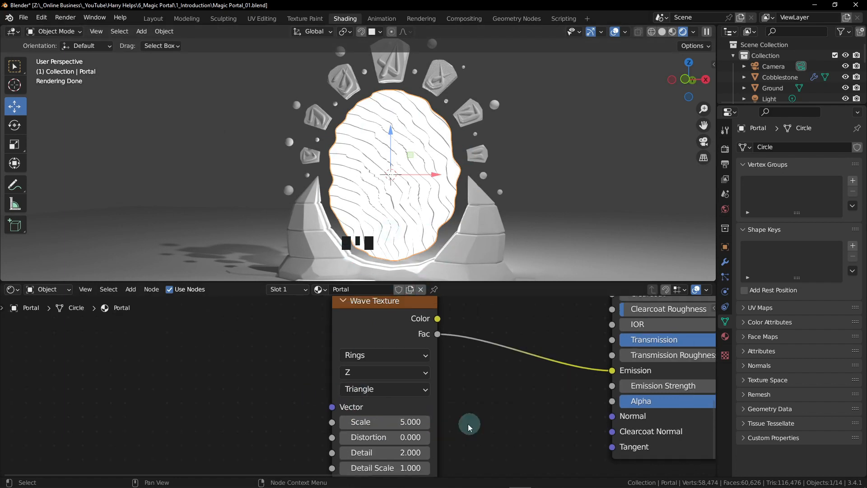
pyautogui.moveTo(469, 423); pyautogui.dragTo(474, 345, button='middle')
pyautogui.scroll(2, 469, 347)
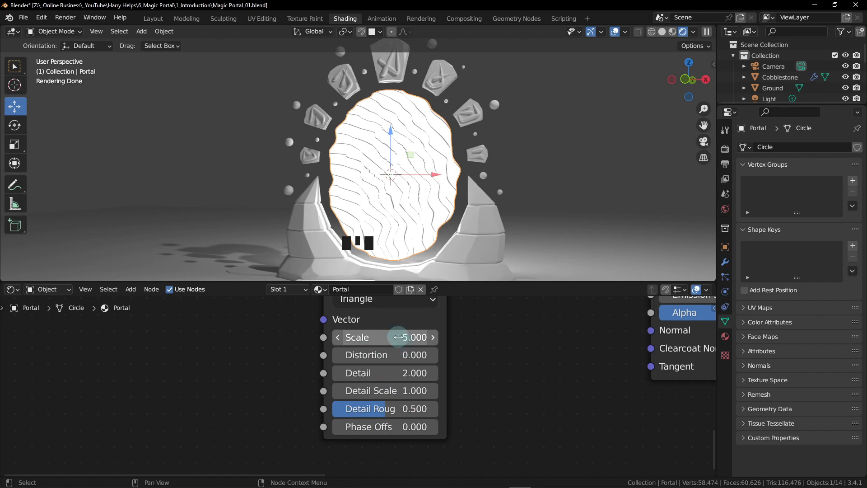
pyautogui.click(399, 337)
pyautogui.write('2')
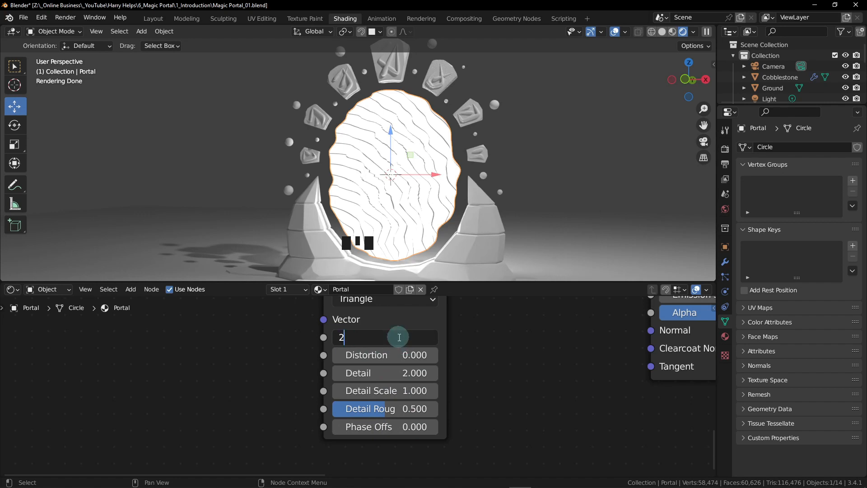
pyautogui.press('Return')
pyautogui.click(392, 352)
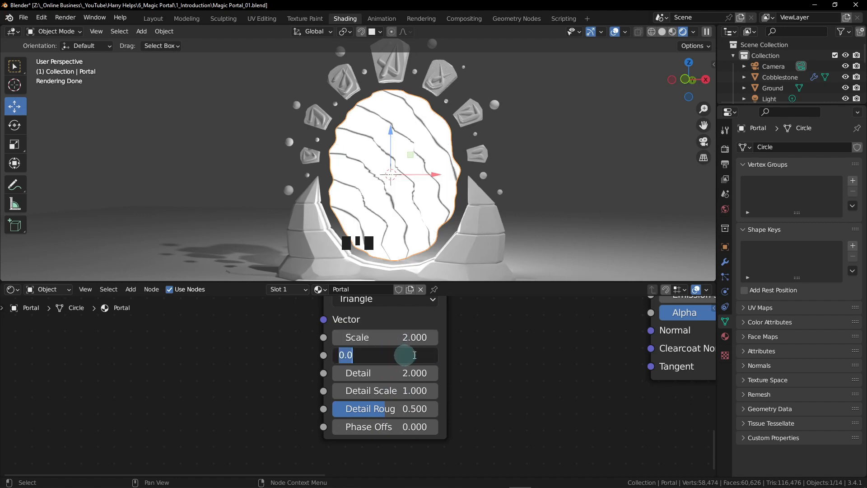
pyautogui.write('12.6')
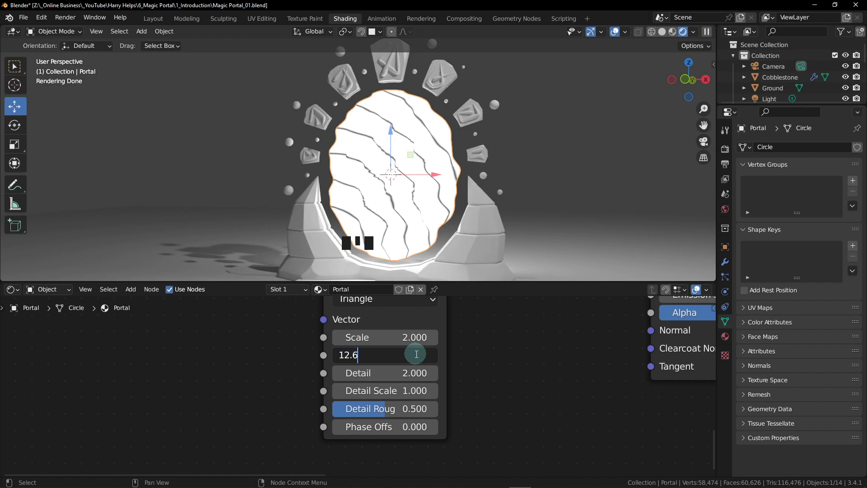
pyautogui.press('Return')
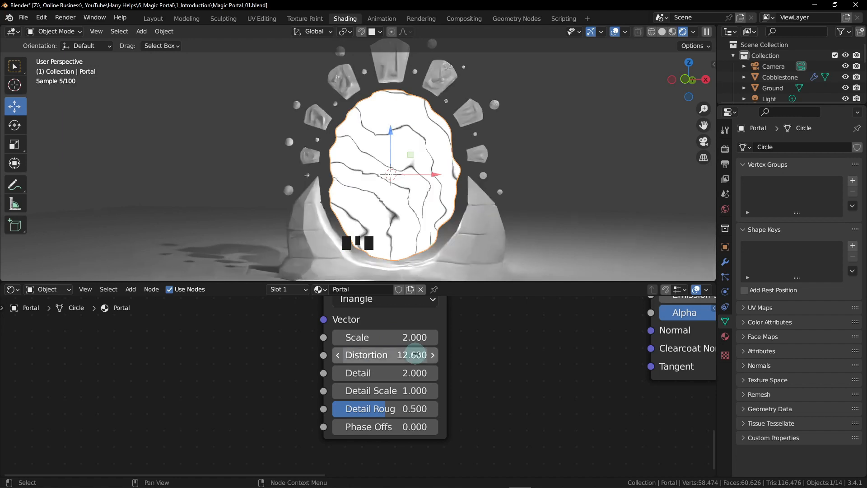
# Set the Wave Texture's Detail to 2.4, Detail Scale to 0.8 and Detail Roughness to 0.6
pyautogui.click(404, 375)
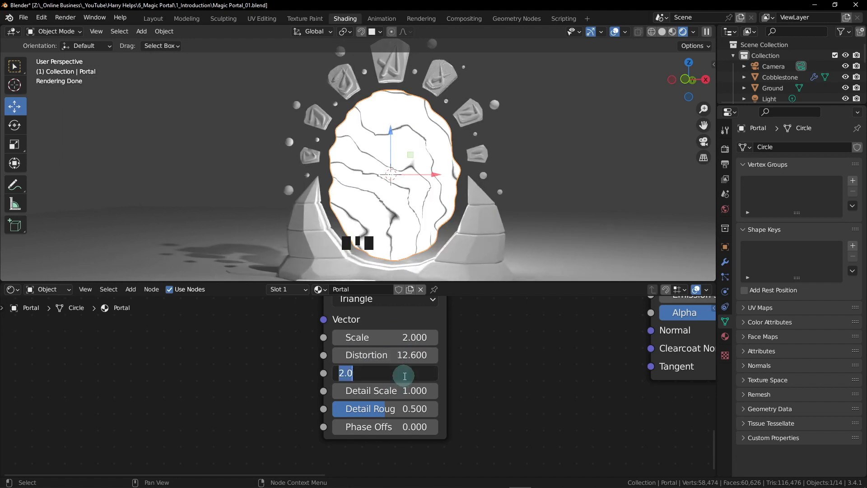
pyautogui.write('2.4')
pyautogui.press('Return')
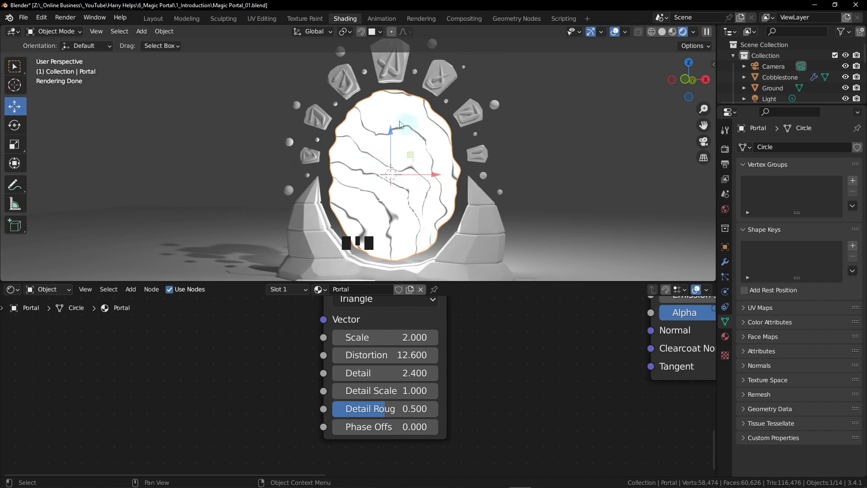
pyautogui.click(375, 391)
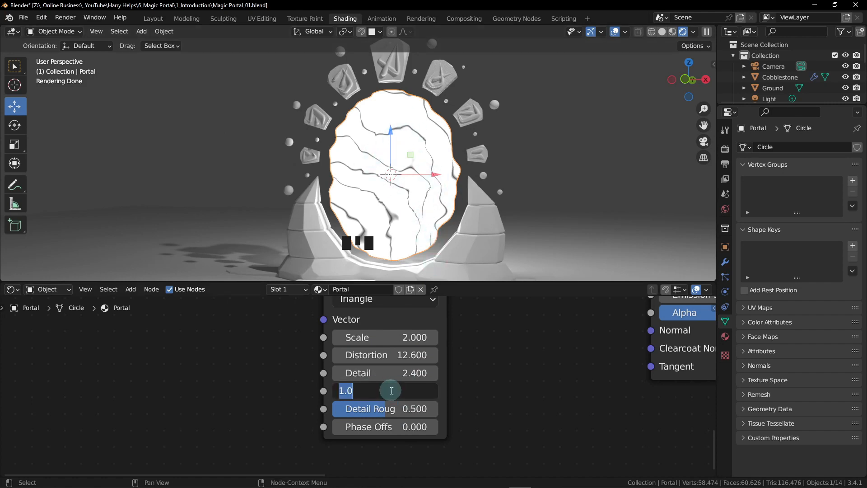
pyautogui.write('.8')
pyautogui.press('Return')
pyautogui.click(402, 409)
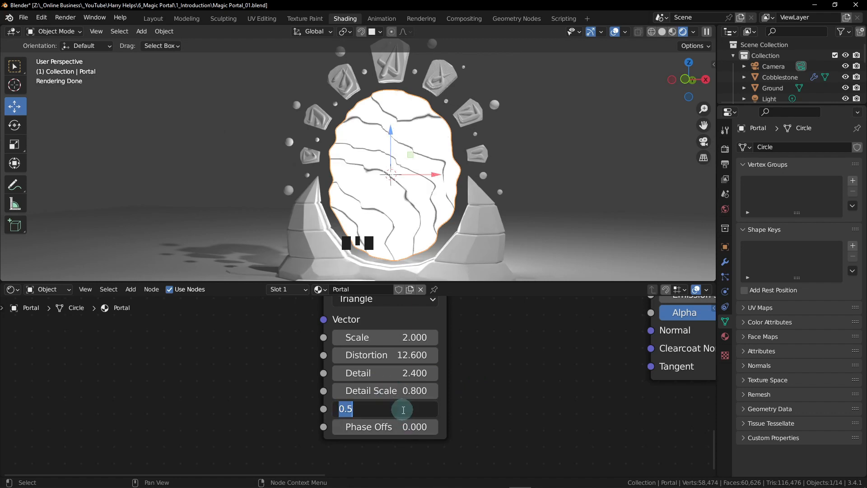
pyautogui.write('.6')
pyautogui.press('Return')
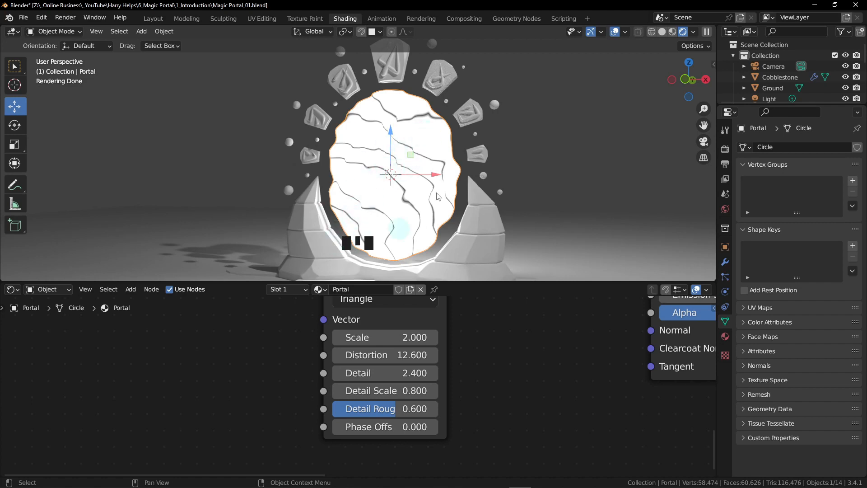
# Add a Mapping node and place it just to the left of the Wave Texture node
pyautogui.scroll(-1, 386, 329)
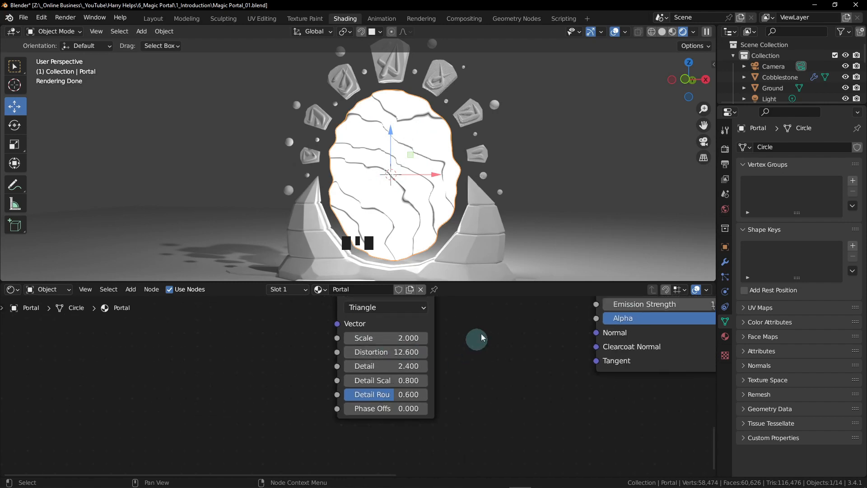
pyautogui.moveTo(481, 336); pyautogui.dragTo(464, 389, button='middle')
pyautogui.middleClick(412, 186)
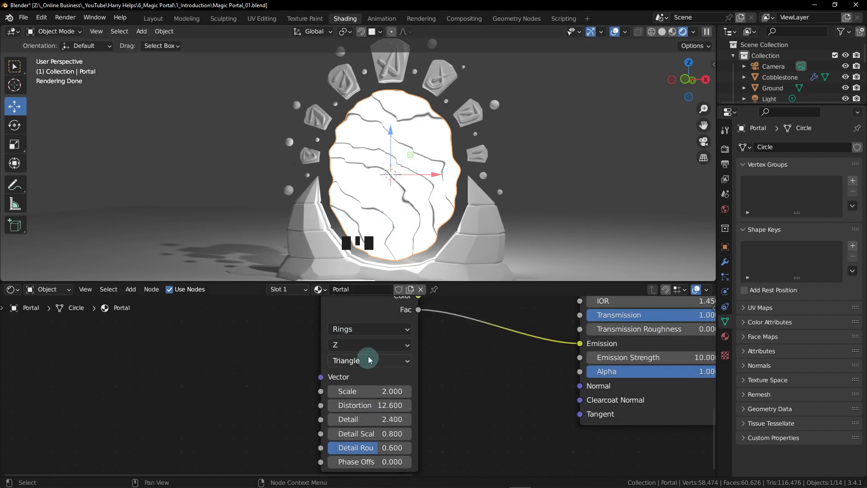
pyautogui.scroll(-2, 275, 367)
pyautogui.moveTo(275, 368); pyautogui.dragTo(351, 375, button='middle')
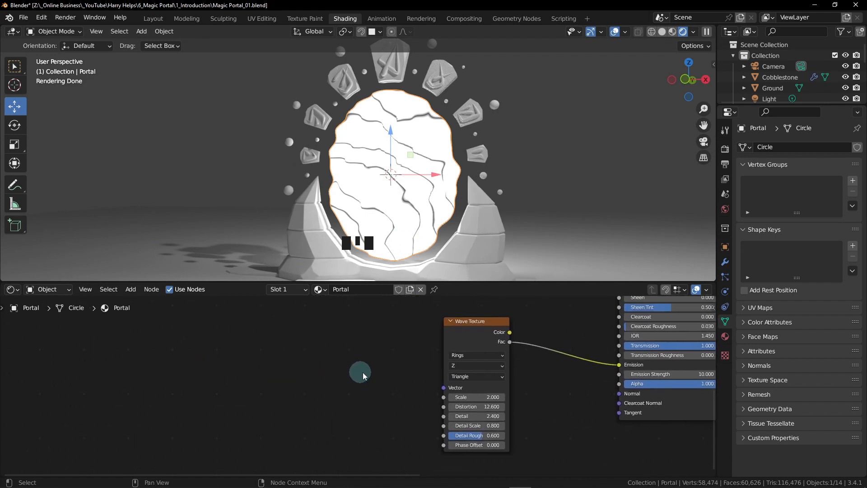
pyautogui.hotkey('shift', 'a')
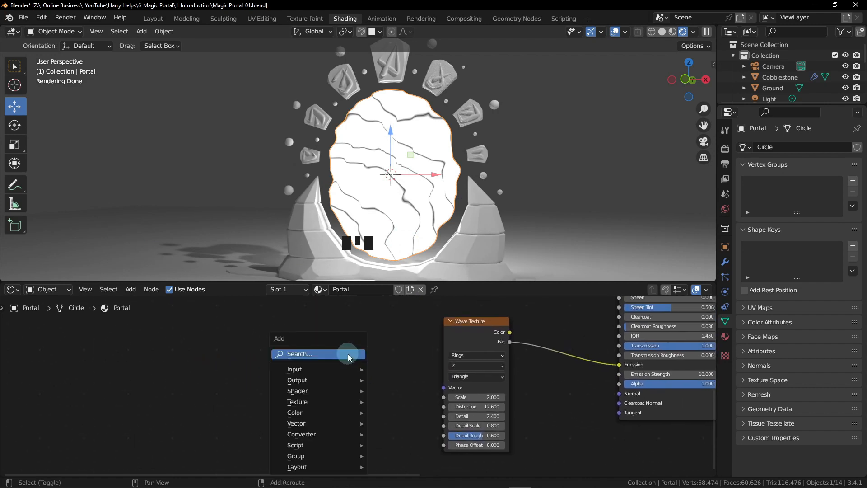
pyautogui.click(339, 353)
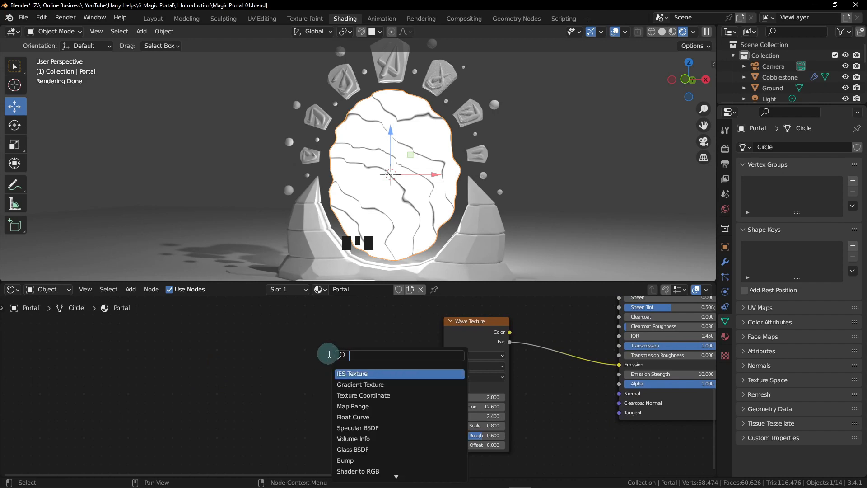
pyautogui.write('mapp')
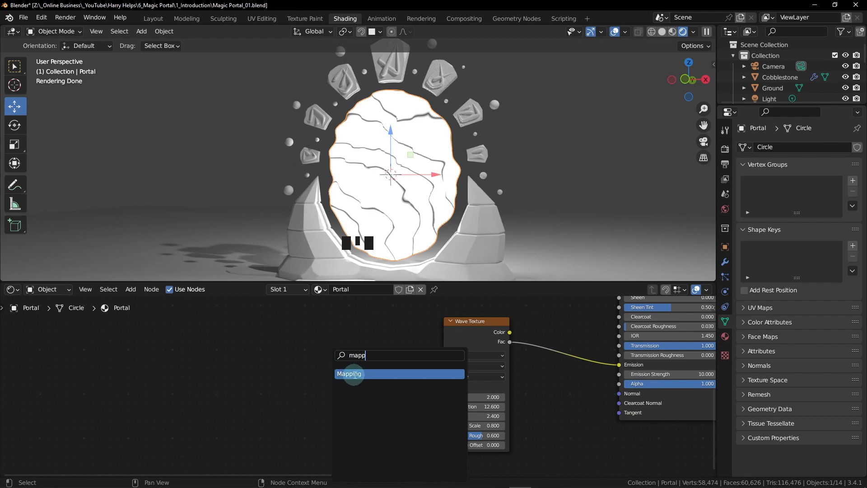
pyautogui.click(351, 375)
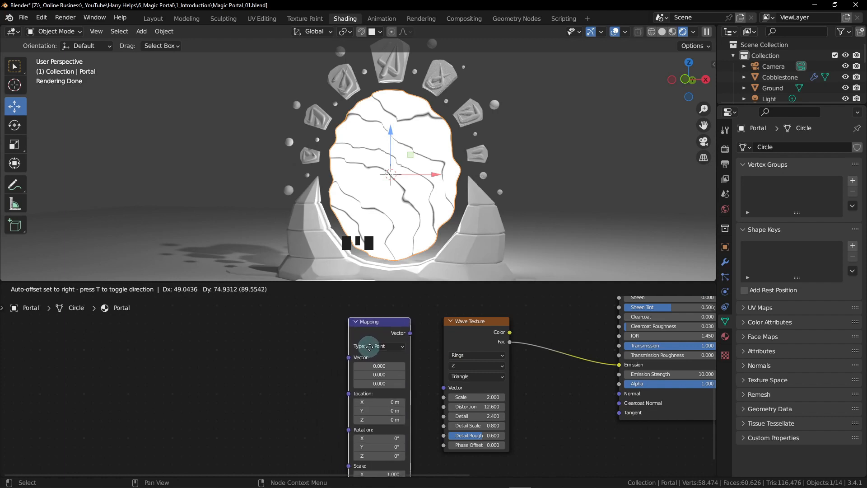
pyautogui.click(369, 346)
# Add a Texture Coordinate node and place it just to the left of the Mapping node
pyautogui.moveTo(271, 361); pyautogui.dragTo(325, 361, button='middle')
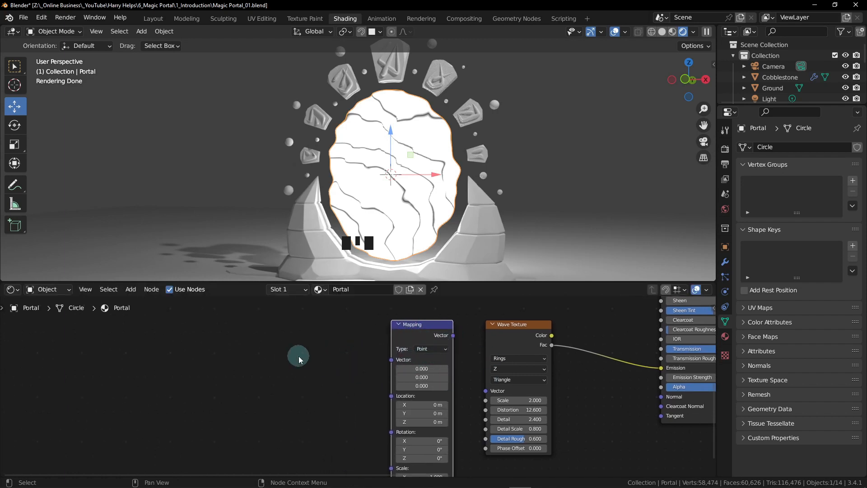
pyautogui.hotkey('shift', 'a')
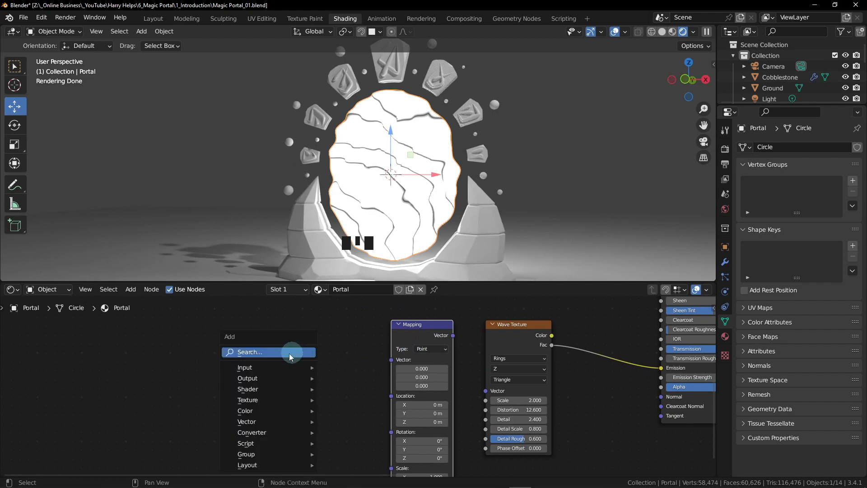
pyautogui.click(257, 354)
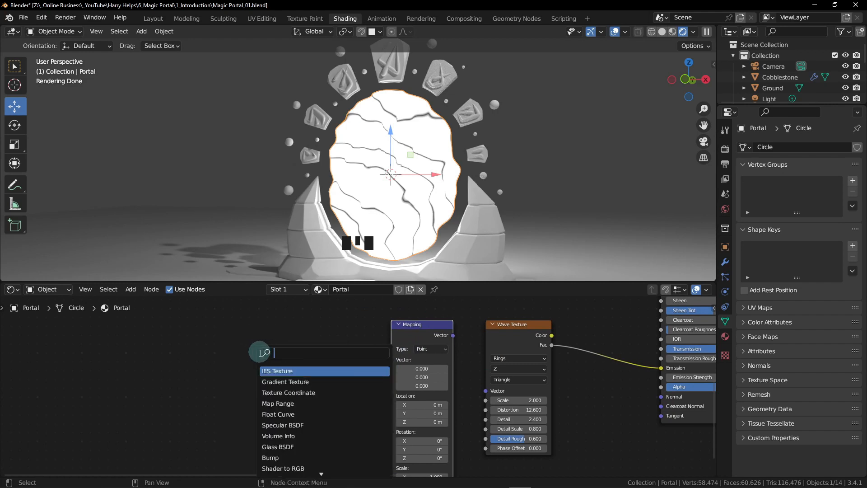
pyautogui.write('te')
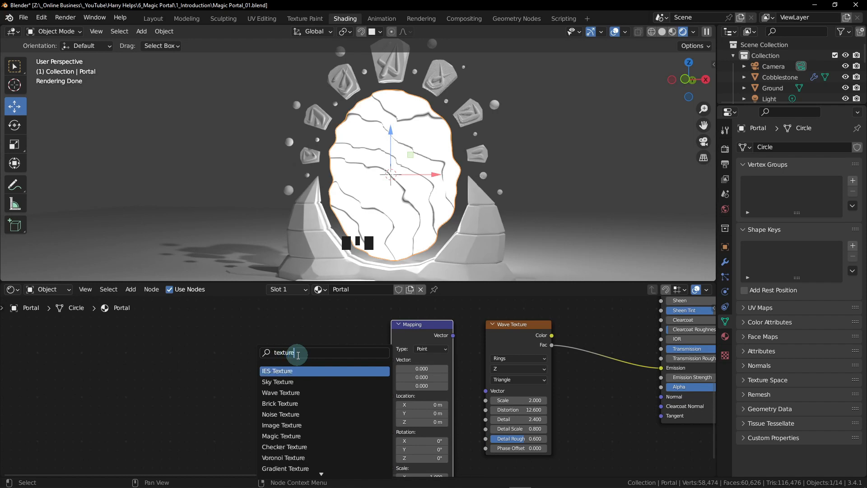
pyautogui.write('xture c')
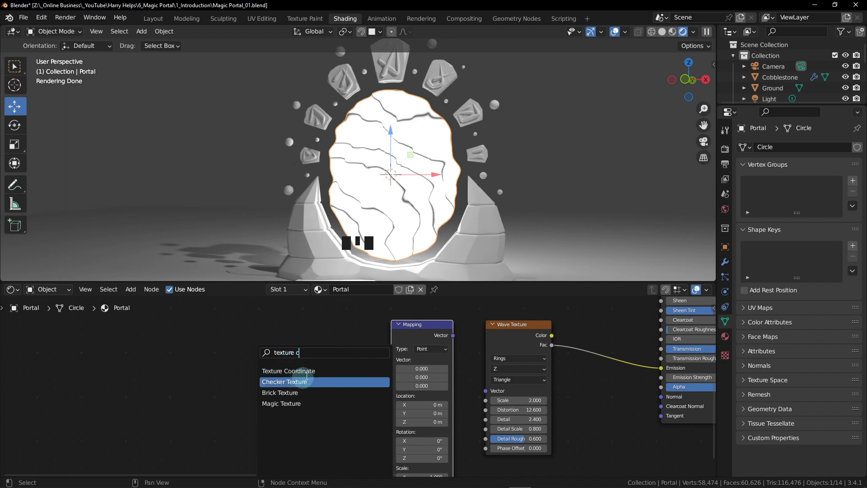
pyautogui.click(312, 371)
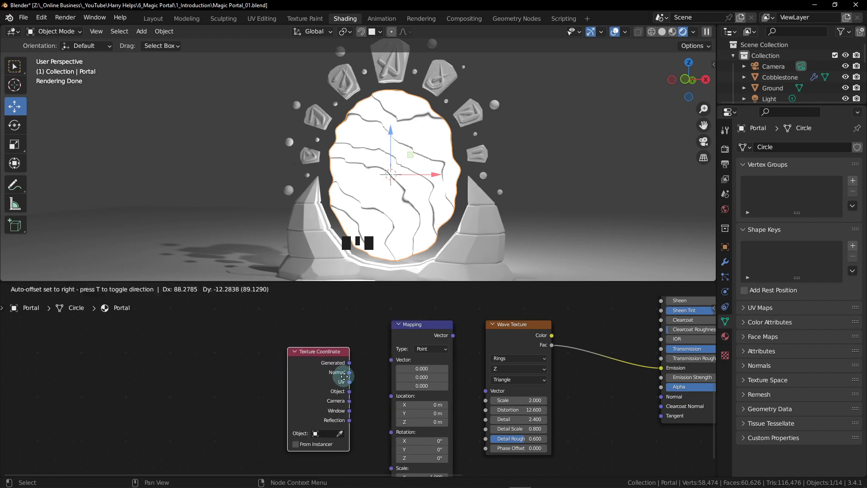
pyautogui.click(326, 374)
# Connect the Texture Coordinate's Generated output to the Mapping node's Vector input, and the Mapping output to the Wave Texture's Vector input
pyautogui.moveTo(383, 413); pyautogui.dragTo(289, 417, button='middle')
pyautogui.scroll(2, 329, 395)
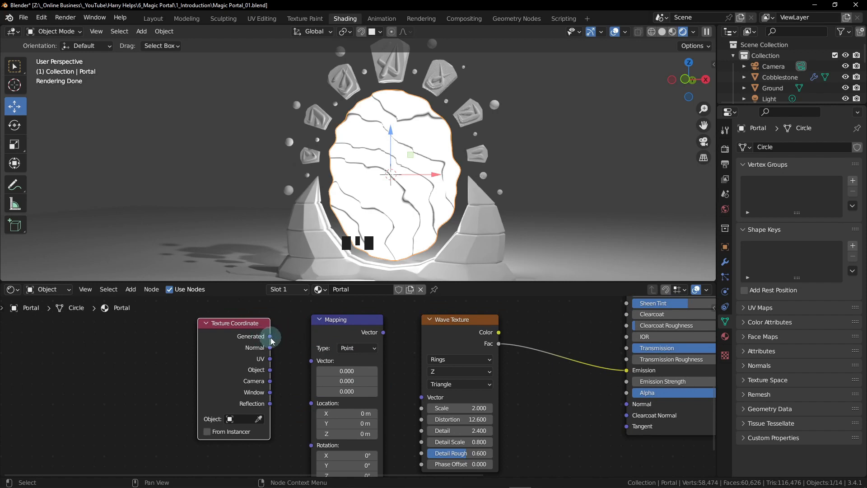
pyautogui.moveTo(270, 337); pyautogui.dragTo(311, 360)
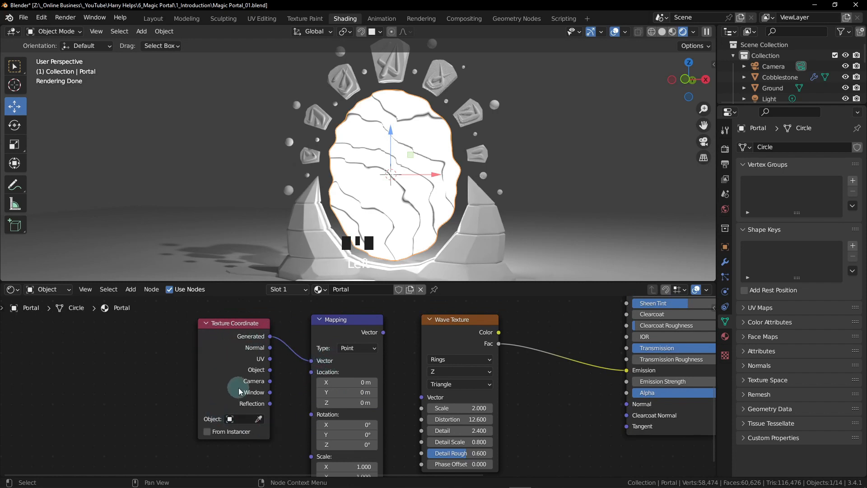
pyautogui.moveTo(394, 356); pyautogui.dragTo(319, 328, button='middle')
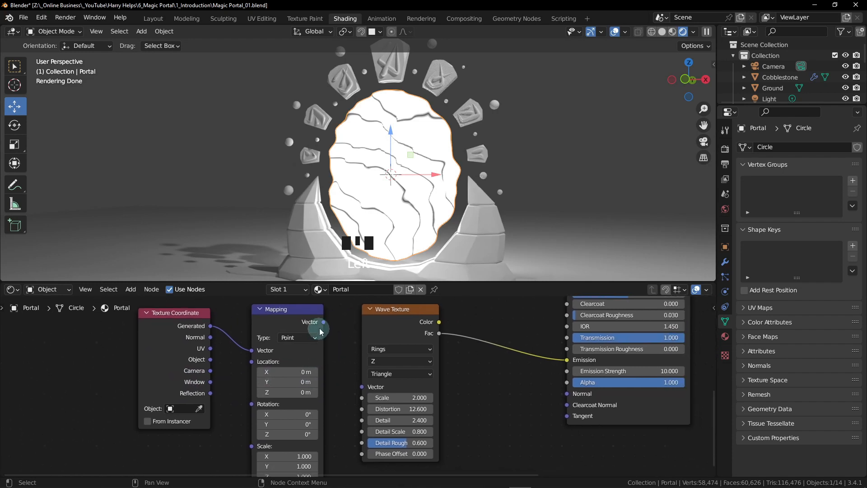
pyautogui.moveTo(324, 323); pyautogui.dragTo(362, 392)
# Set the Mapping node's type to Texture and its X and Y Location to 0.5 m each
pyautogui.click(305, 339)
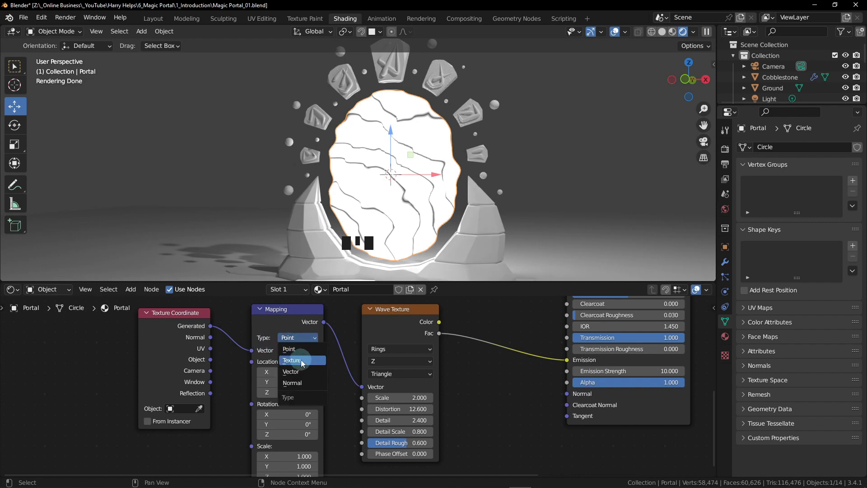
pyautogui.click(301, 361)
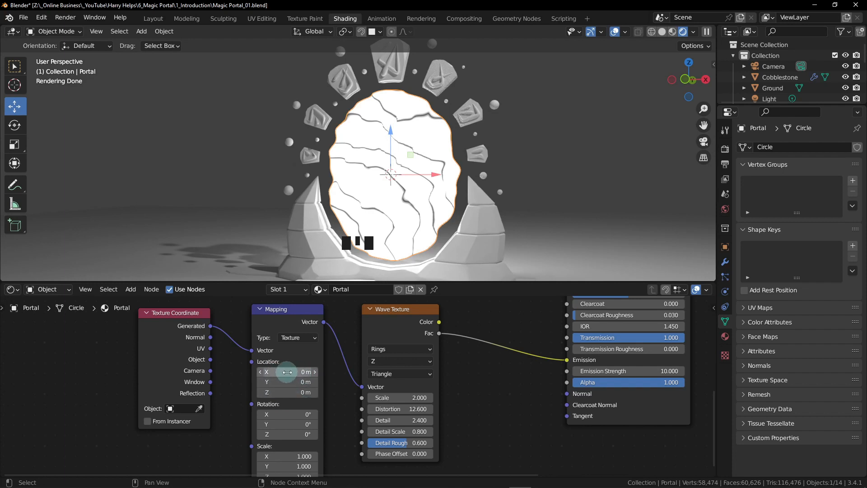
pyautogui.moveTo(286, 372)
pyautogui.mouseDown()
pyautogui.moveTo(295, 371)
pyautogui.moveTo(284, 371)
pyautogui.mouseUp()
pyautogui.click(293, 372)
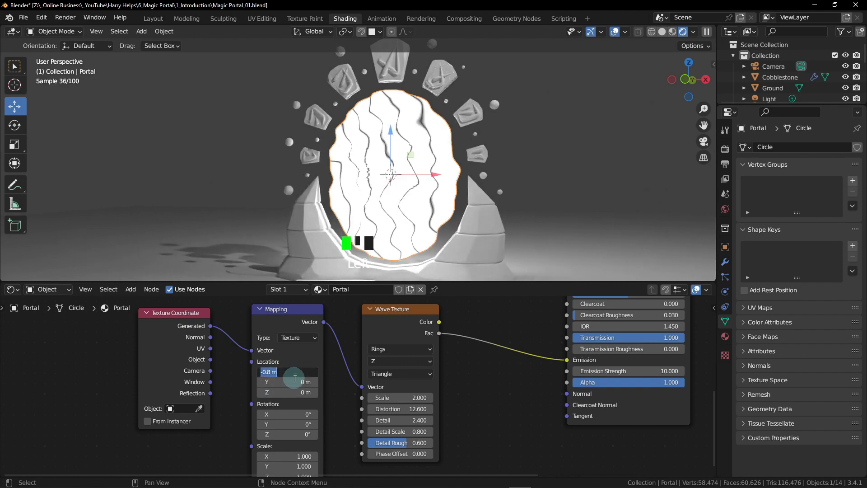
pyautogui.write('.5')
pyautogui.press('Return')
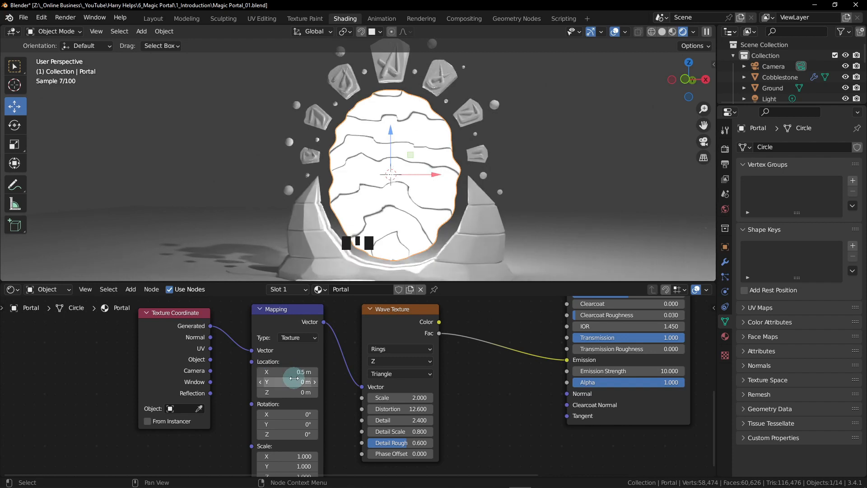
pyautogui.click(294, 381)
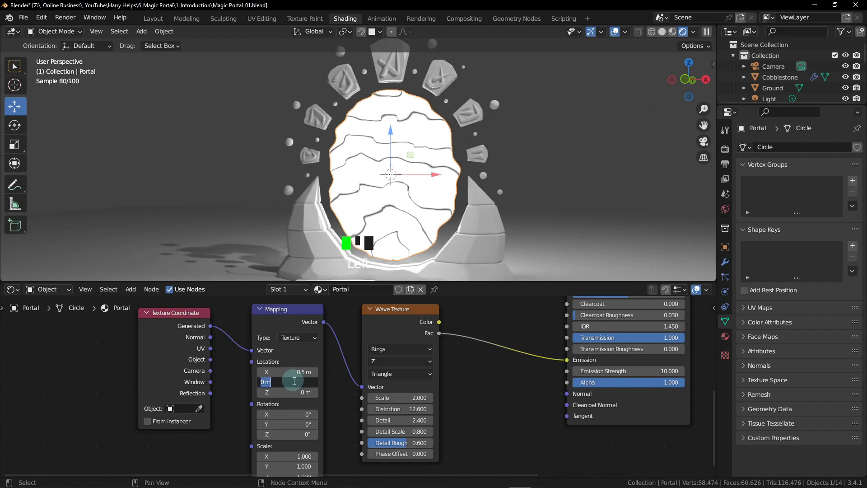
pyautogui.write('.5')
pyautogui.press('Return')
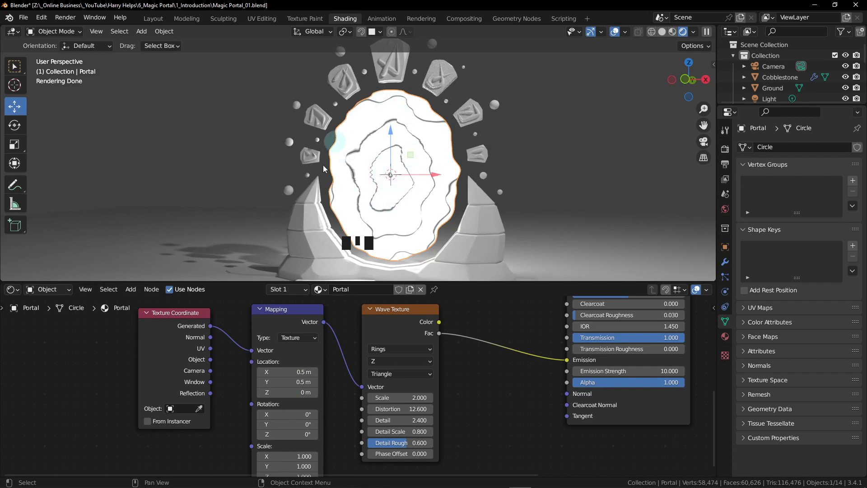
# Insert a ColorRamp node into the link between the Wave Texture's Fac output and the shader's Emission input
pyautogui.keyDown('alt'); pyautogui.moveTo(475, 170); pyautogui.dragTo(486, 166, button='middle'); pyautogui.keyUp('alt')
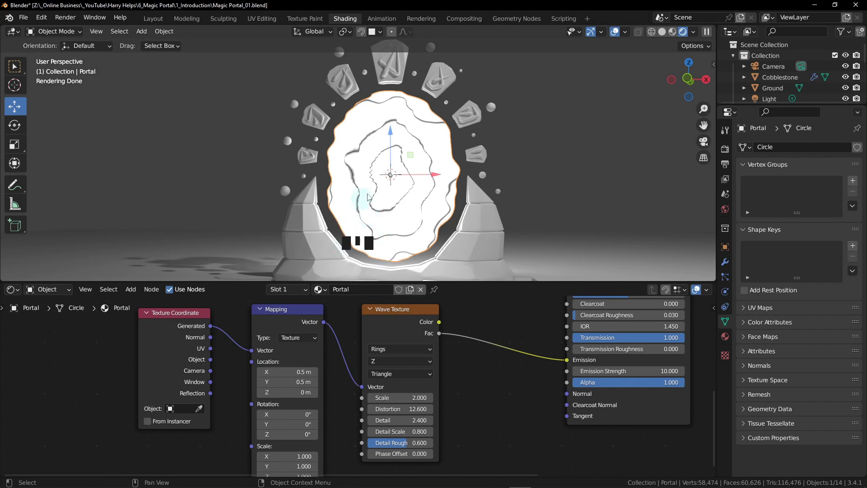
pyautogui.keyDown('alt'); pyautogui.moveTo(389, 165); pyautogui.dragTo(465, 226, button='middle'); pyautogui.keyUp('alt')
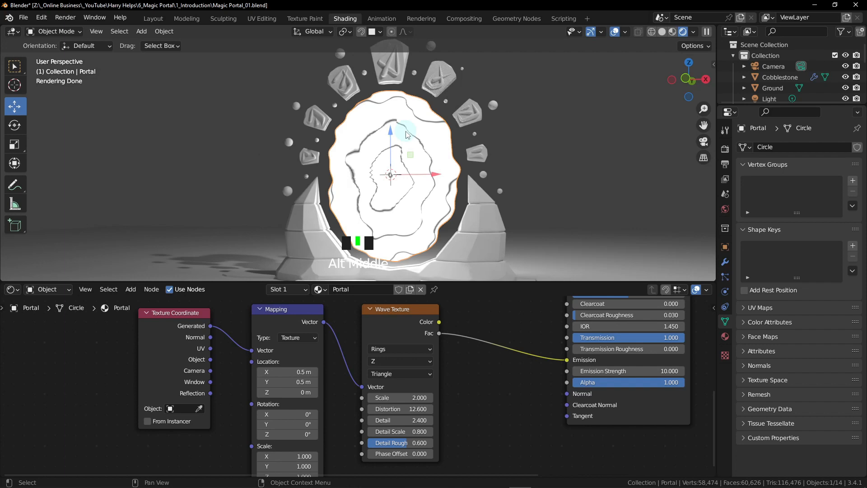
pyautogui.moveTo(501, 375); pyautogui.dragTo(377, 394, button='middle')
pyautogui.scroll(-1, 451, 363)
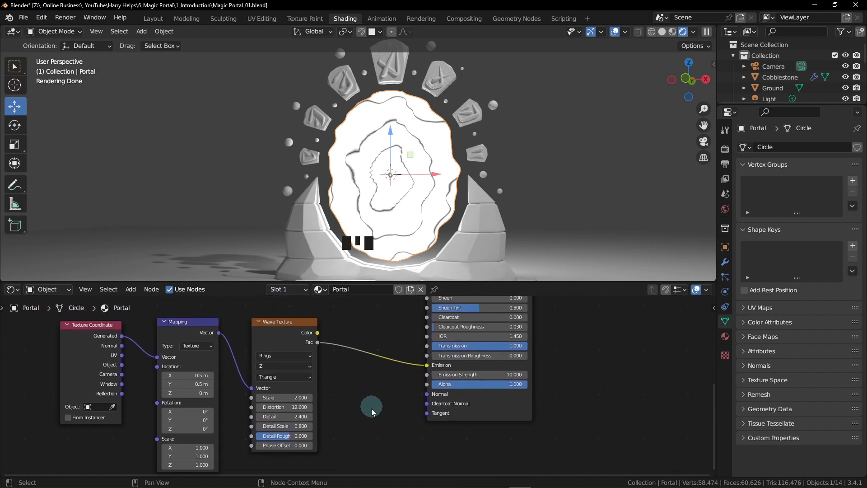
pyautogui.hotkey('shift', 'a')
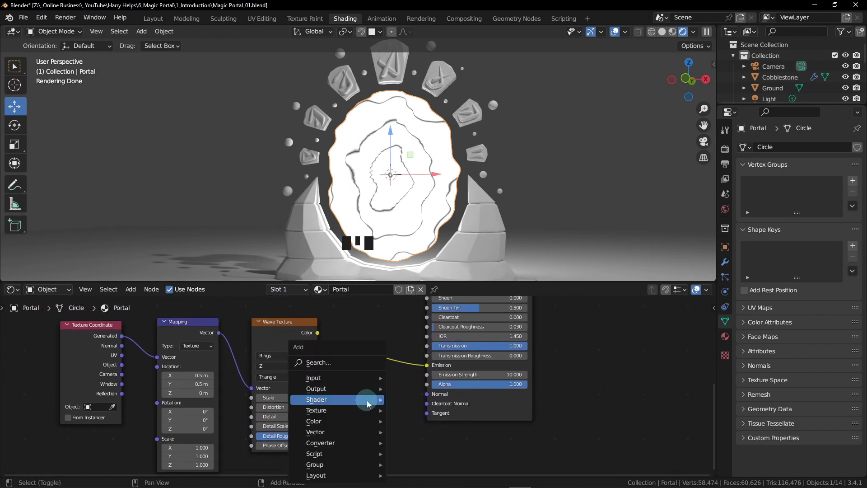
pyautogui.click(322, 362)
pyautogui.write('color')
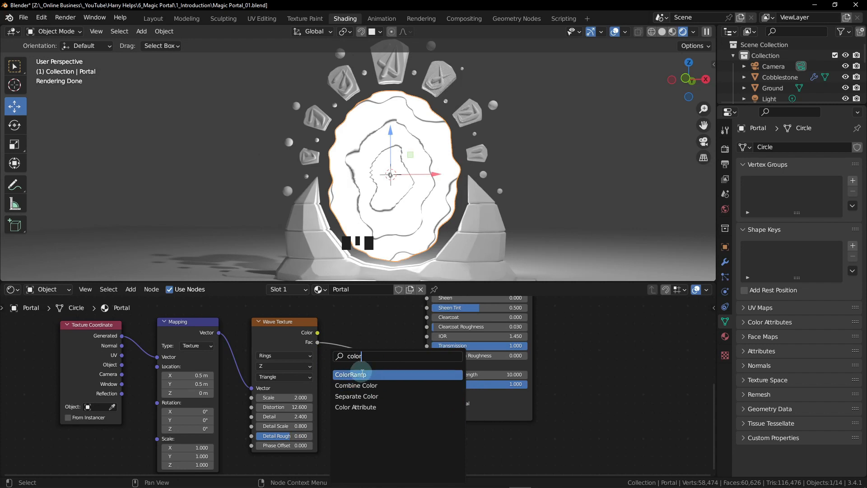
pyautogui.click(359, 375)
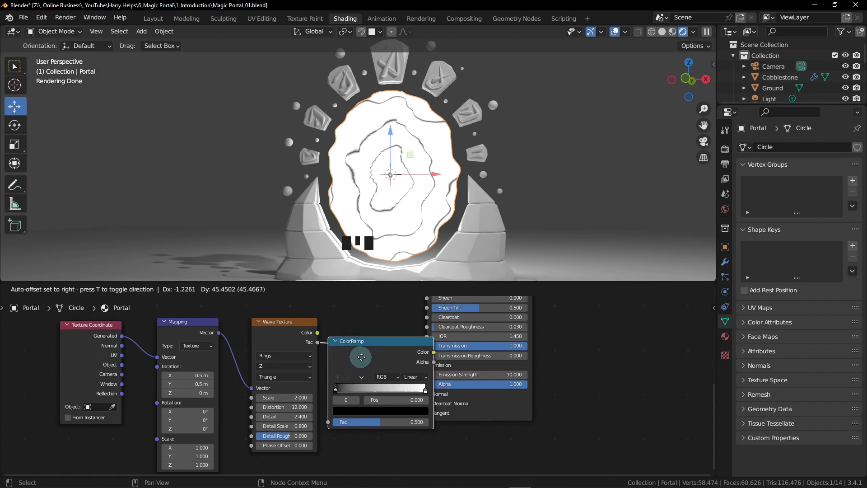
pyautogui.click(386, 345)
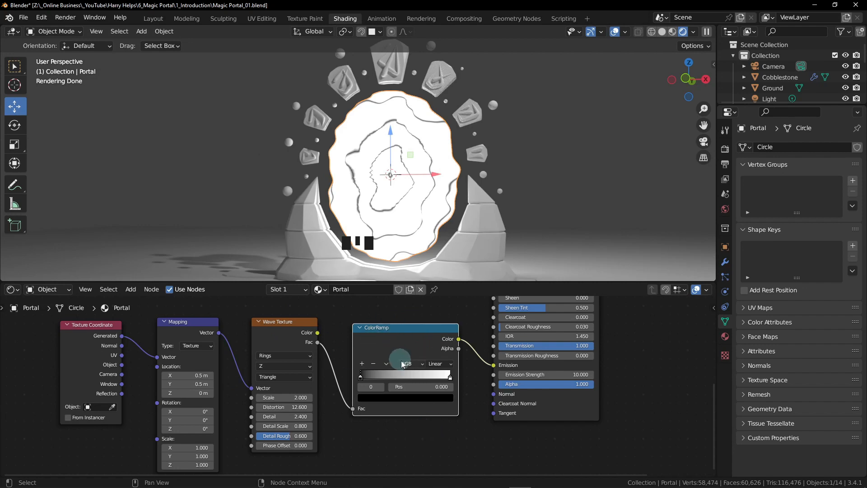
# Set the position of the ColorRamp's white stop to 0.75, keeping the black stop at 0
pyautogui.scroll(4, 470, 380)
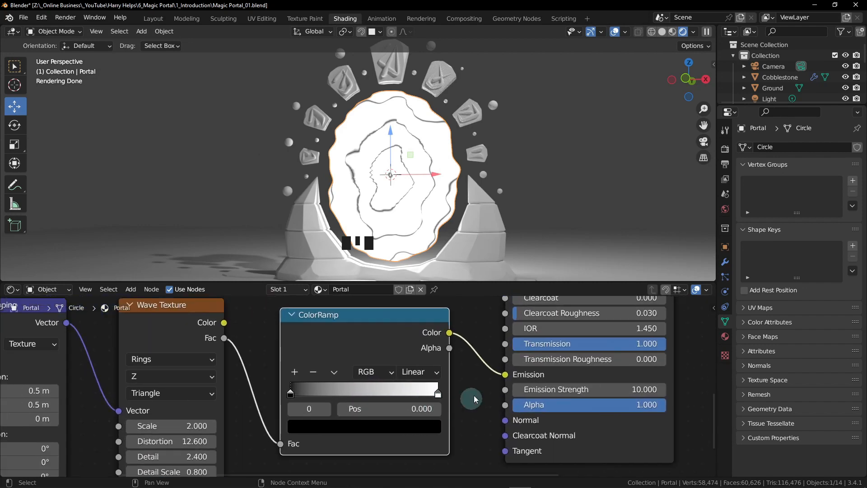
pyautogui.moveTo(473, 395); pyautogui.dragTo(472, 401, button='middle')
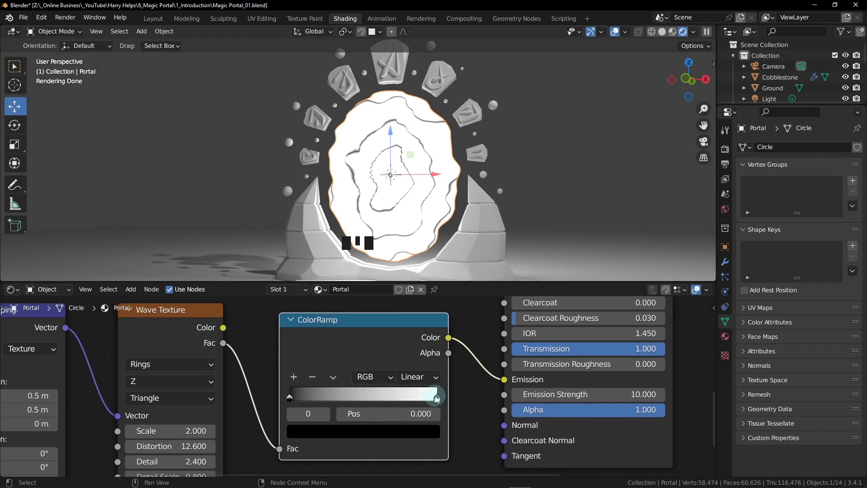
pyautogui.click(436, 398)
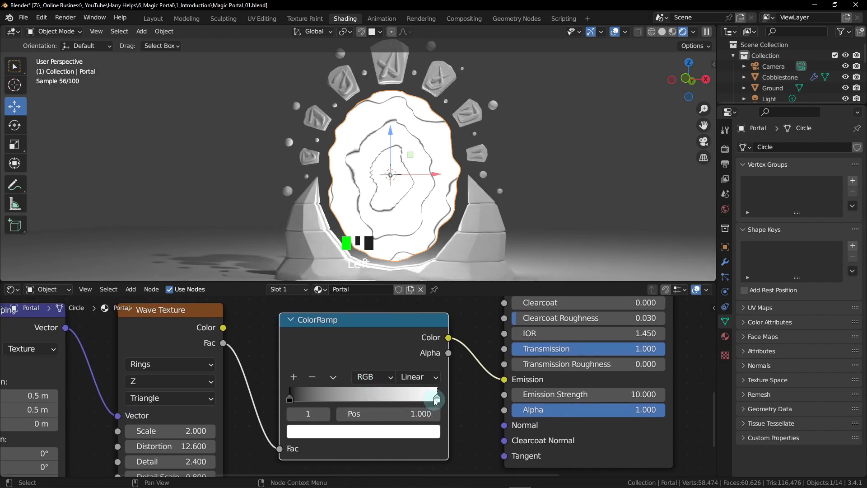
pyautogui.moveTo(437, 398)
pyautogui.mouseDown()
pyautogui.moveTo(412, 398)
pyautogui.moveTo(436, 398)
pyautogui.mouseUp()
pyautogui.moveTo(292, 401)
pyautogui.mouseDown()
pyautogui.moveTo(372, 396)
pyautogui.moveTo(290, 399)
pyautogui.mouseUp()
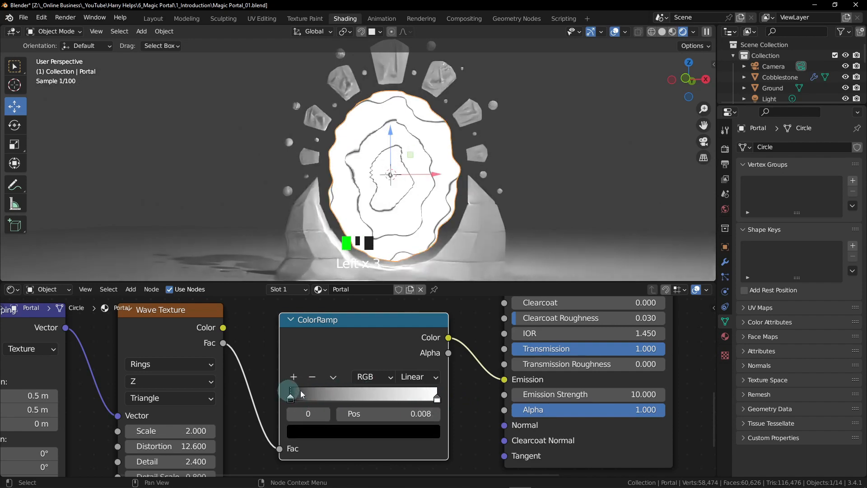
pyautogui.click(437, 398)
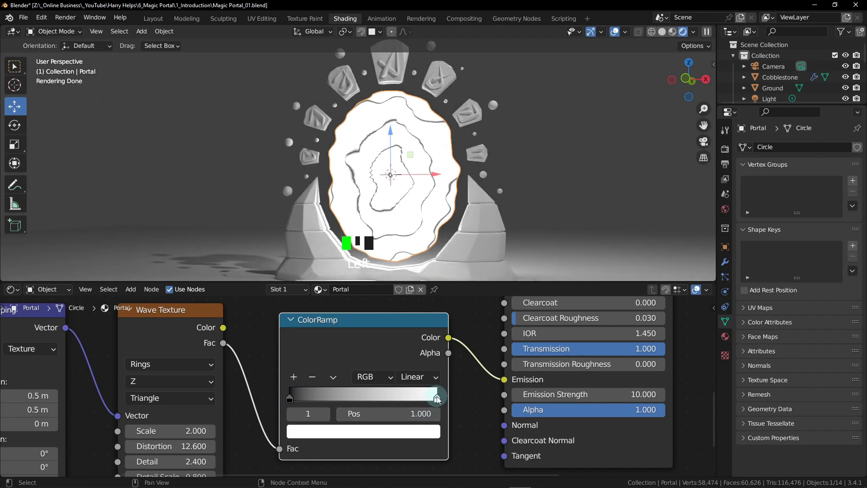
pyautogui.moveTo(437, 398); pyautogui.dragTo(409, 398)
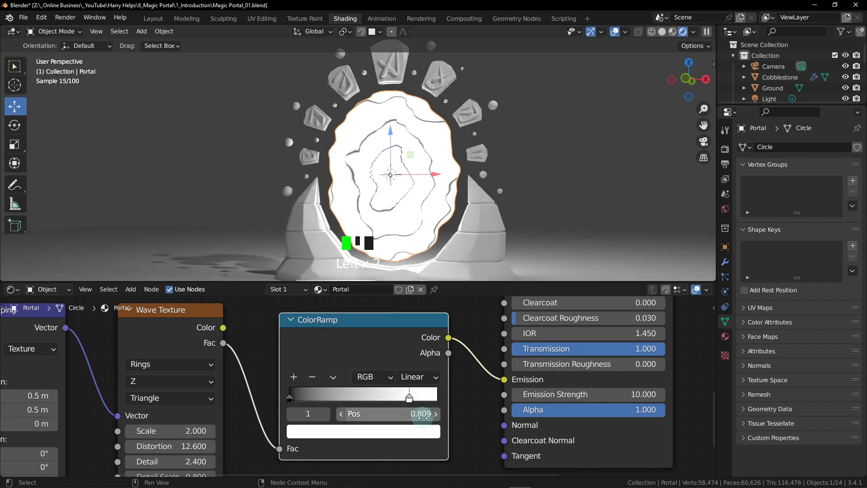
pyautogui.click(422, 416)
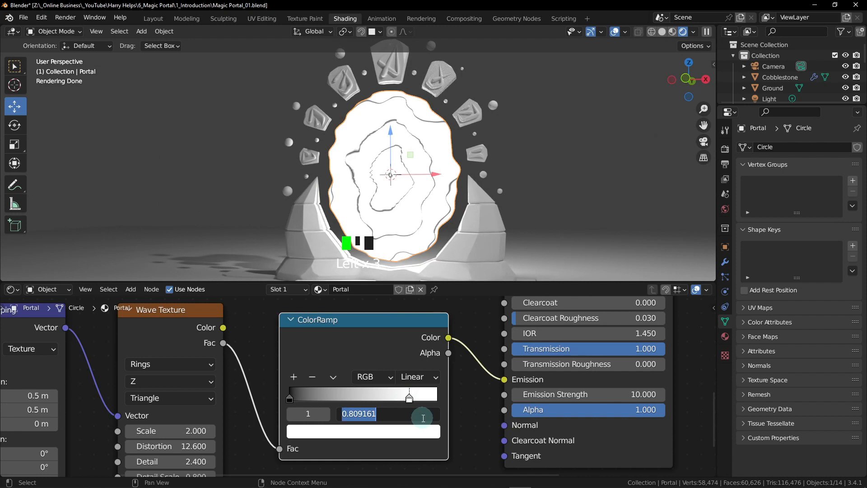
pyautogui.write('.75')
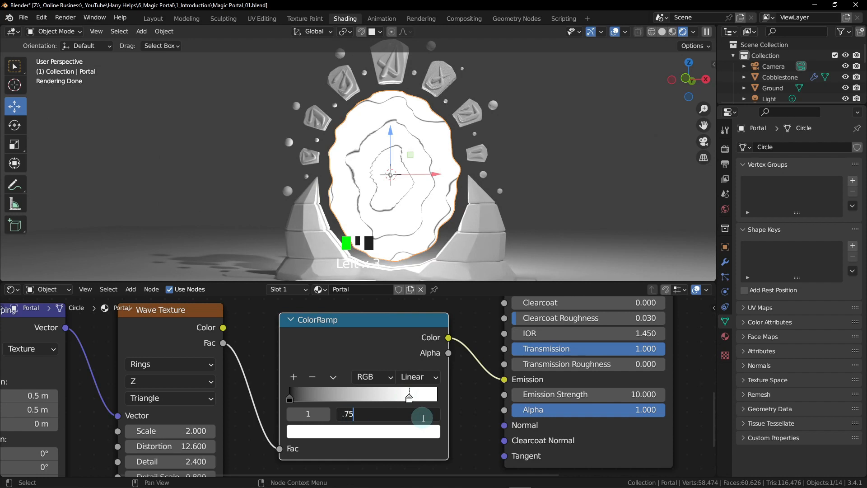
pyautogui.press('Return')
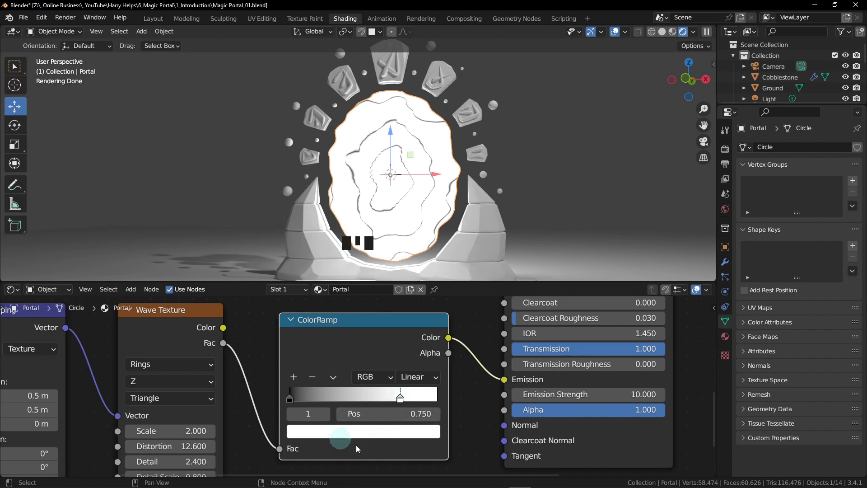
# Colour the ColorRamp stop at 0.75 orange, with Hue 0.07, Saturation 1 and Value 1
pyautogui.click(402, 433)
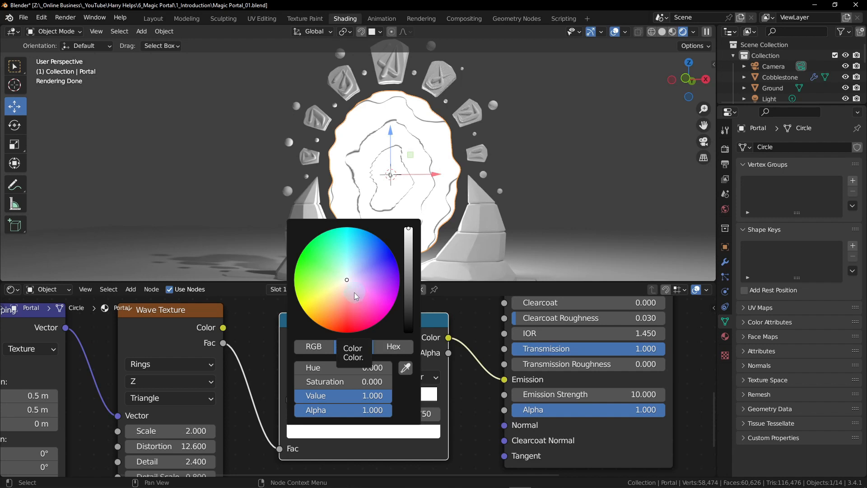
pyautogui.moveTo(346, 281)
pyautogui.mouseDown()
pyautogui.moveTo(305, 294)
pyautogui.moveTo(324, 320)
pyautogui.moveTo(359, 304)
pyautogui.moveTo(335, 264)
pyautogui.moveTo(330, 293)
pyautogui.moveTo(320, 282)
pyautogui.moveTo(344, 239)
pyautogui.moveTo(300, 281)
pyautogui.moveTo(381, 250)
pyautogui.moveTo(387, 271)
pyautogui.moveTo(385, 259)
pyautogui.mouseUp()
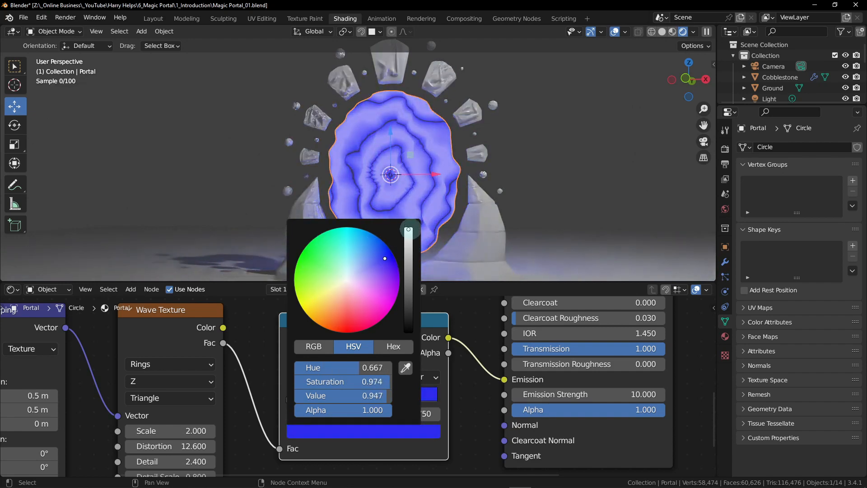
pyautogui.moveTo(408, 229); pyautogui.dragTo(411, 213)
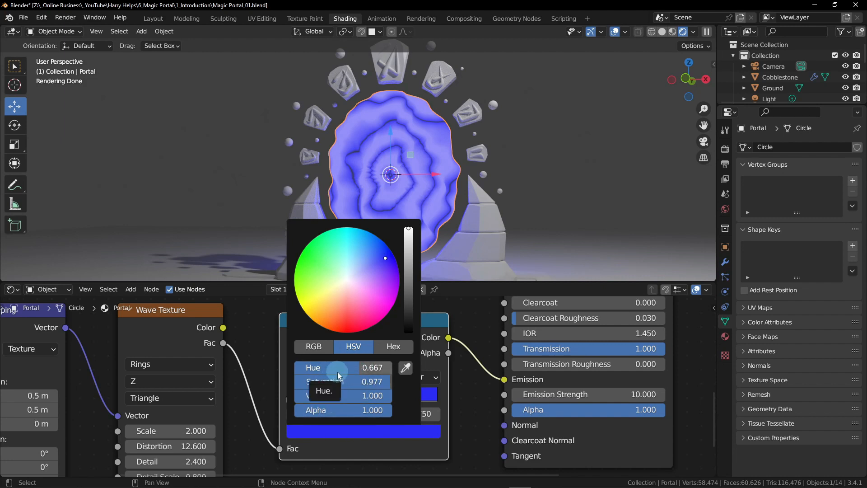
pyautogui.click(354, 367)
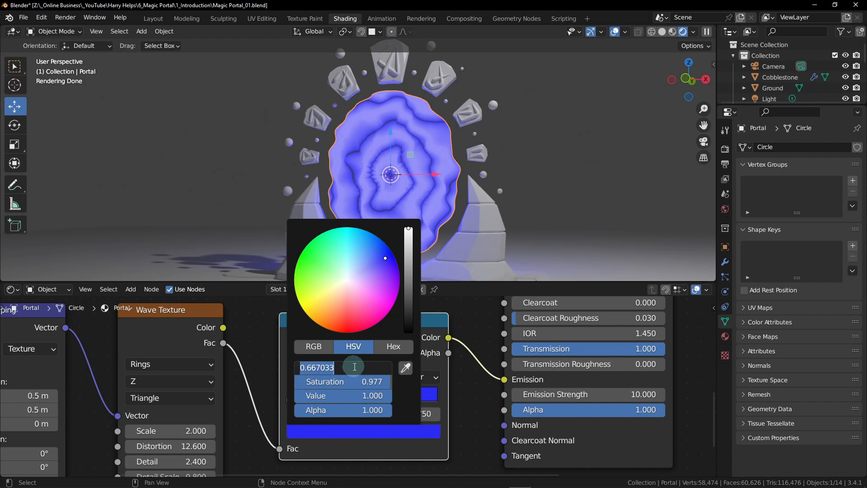
pyautogui.write('.07')
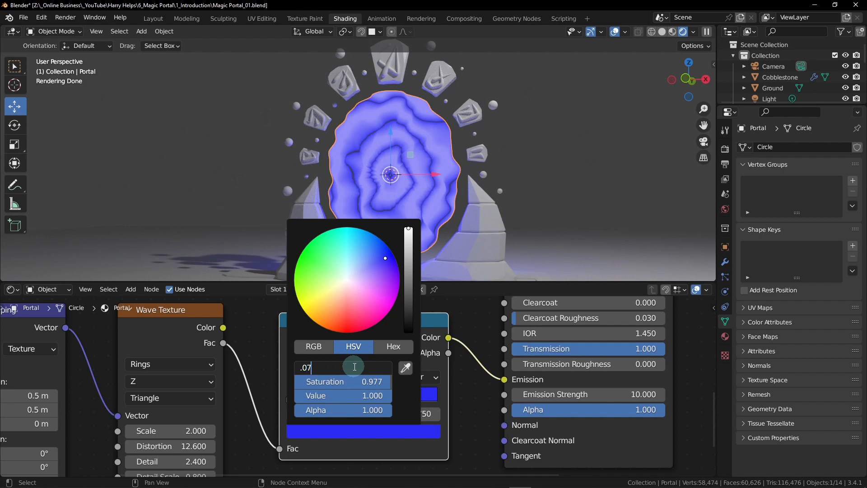
pyautogui.press('Return')
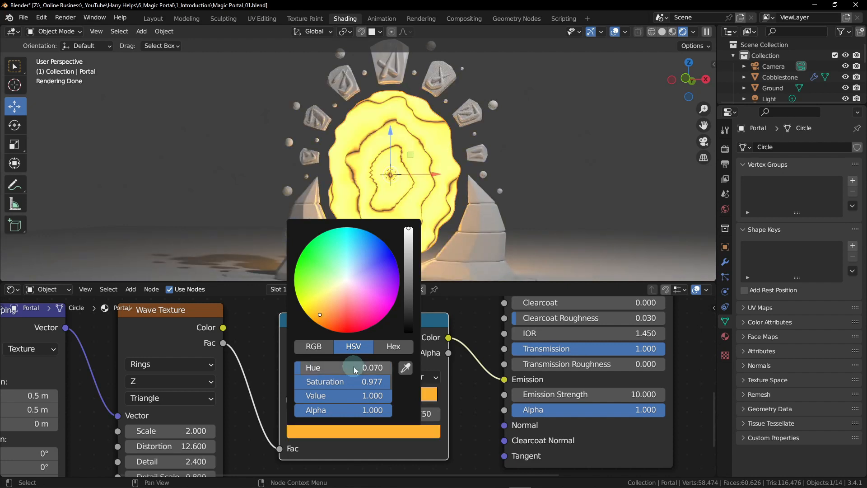
pyautogui.moveTo(381, 383)
pyautogui.mouseDown()
pyautogui.moveTo(319, 381)
pyautogui.moveTo(395, 381)
pyautogui.mouseUp()
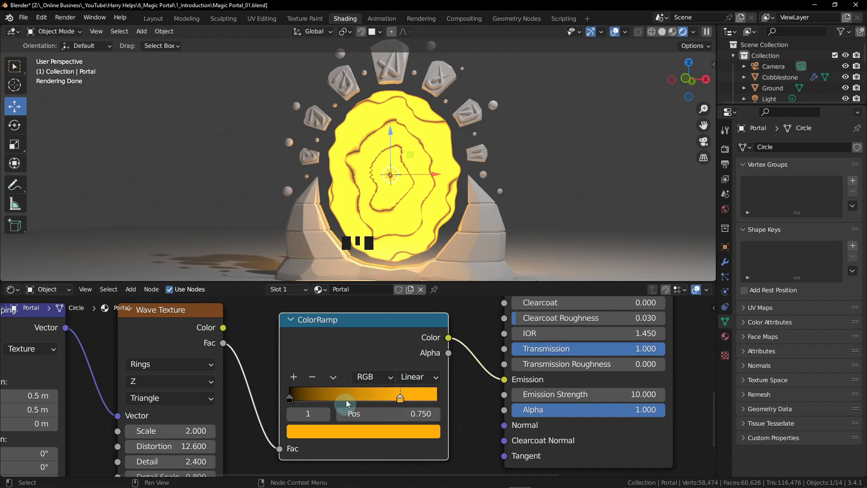
# Add a middle stop to the ColorRamp and set its position to 0.25
pyautogui.click(295, 378)
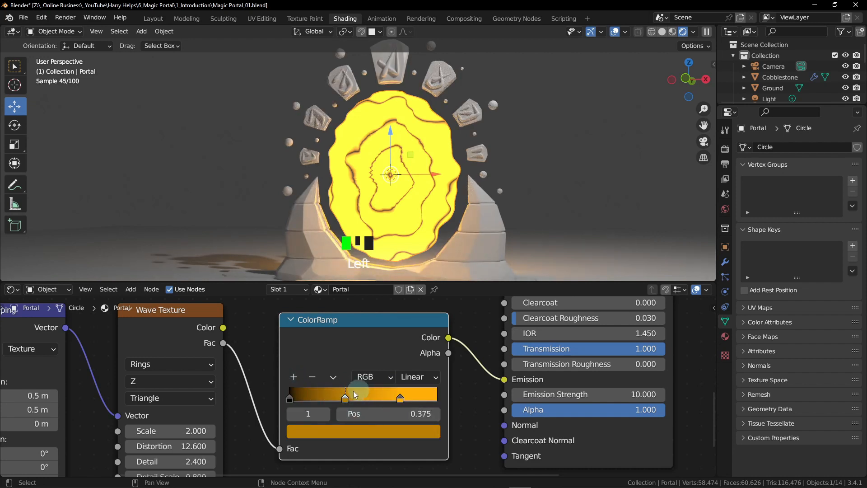
pyautogui.click(338, 395)
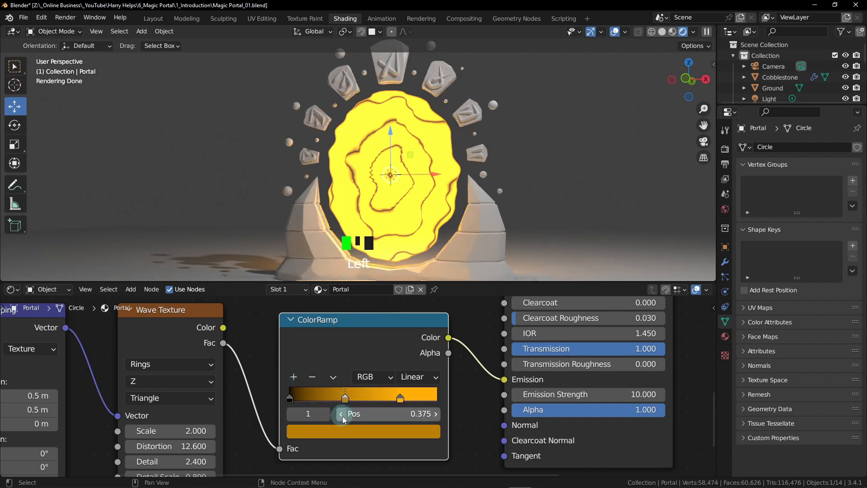
pyautogui.click(355, 401)
pyautogui.click(344, 399)
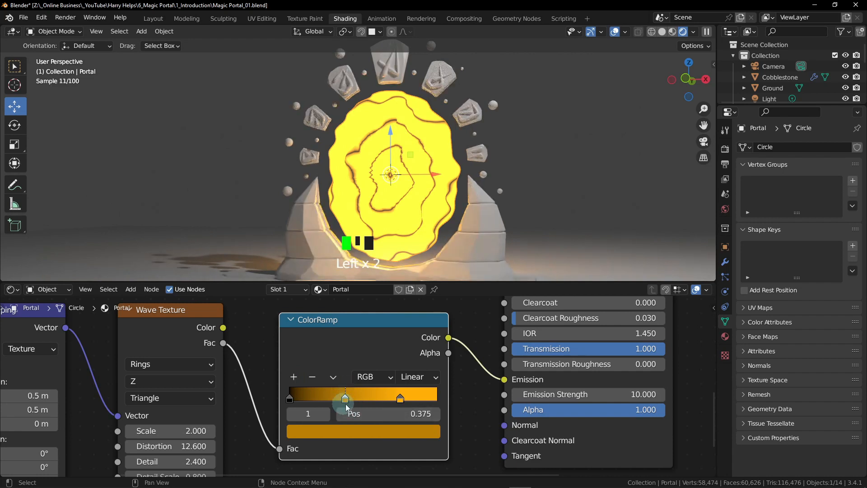
pyautogui.click(415, 414)
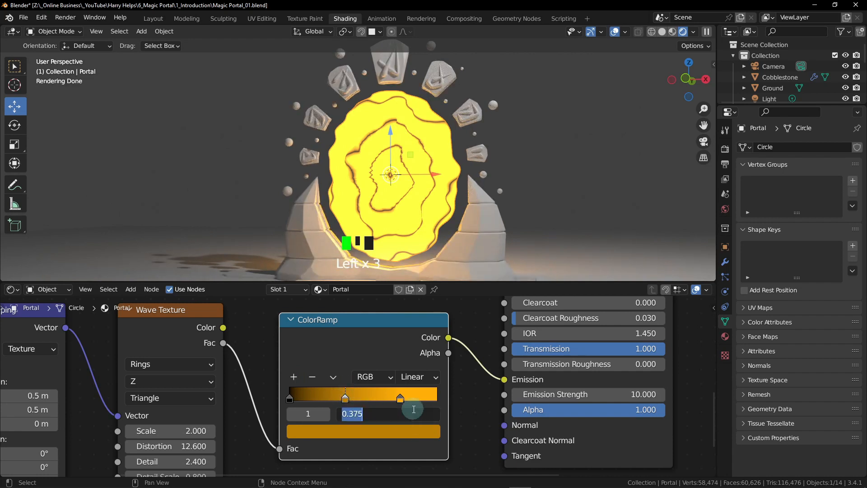
pyautogui.write('.25')
pyautogui.press('Return')
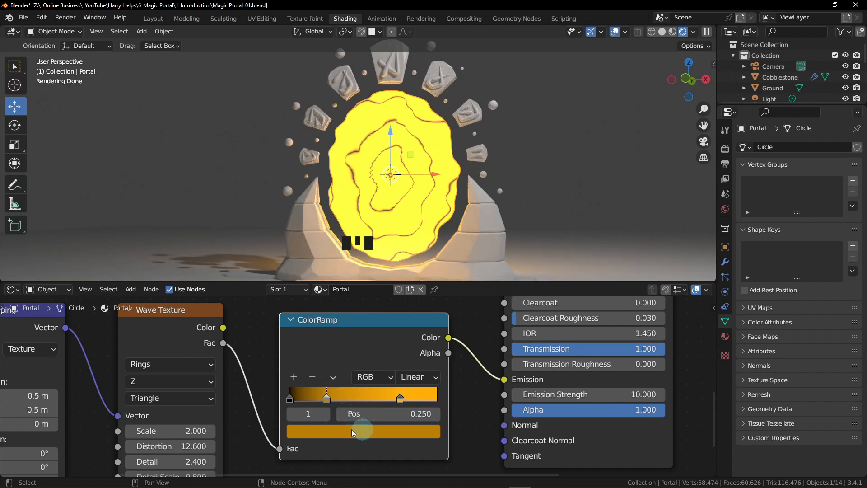
# Colour the middle ColorRamp stop red-orange by setting Hue to 0.01 and raising Value to the maximum
pyautogui.click(339, 432)
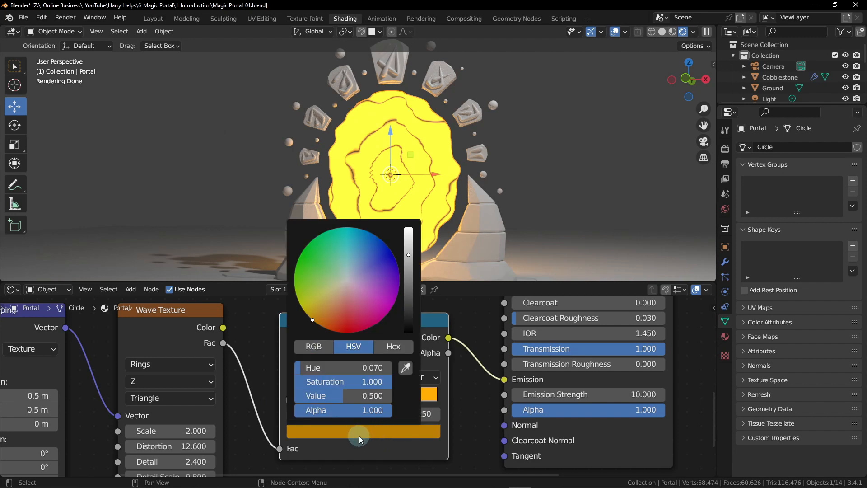
pyautogui.click(333, 368)
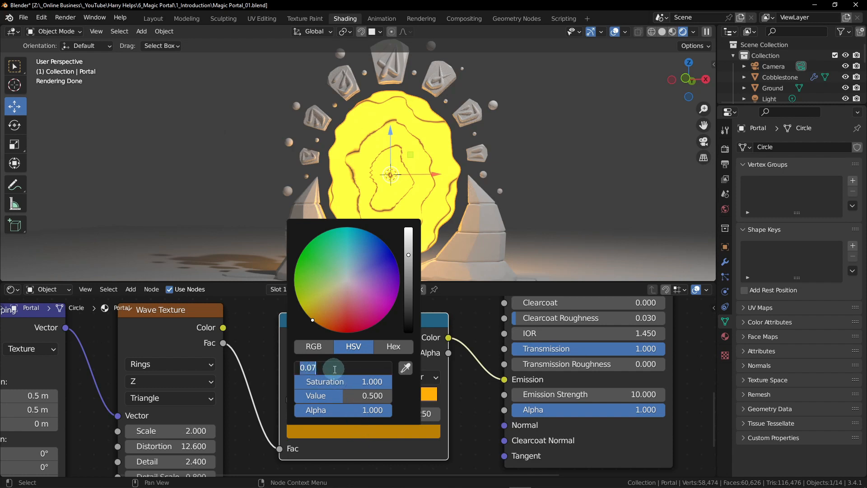
pyautogui.write('.01')
pyautogui.press('Return')
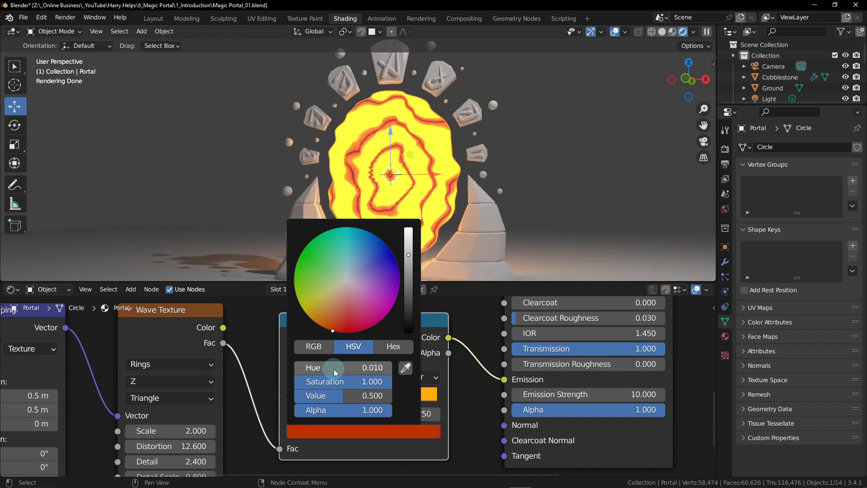
pyautogui.moveTo(343, 400); pyautogui.dragTo(410, 397)
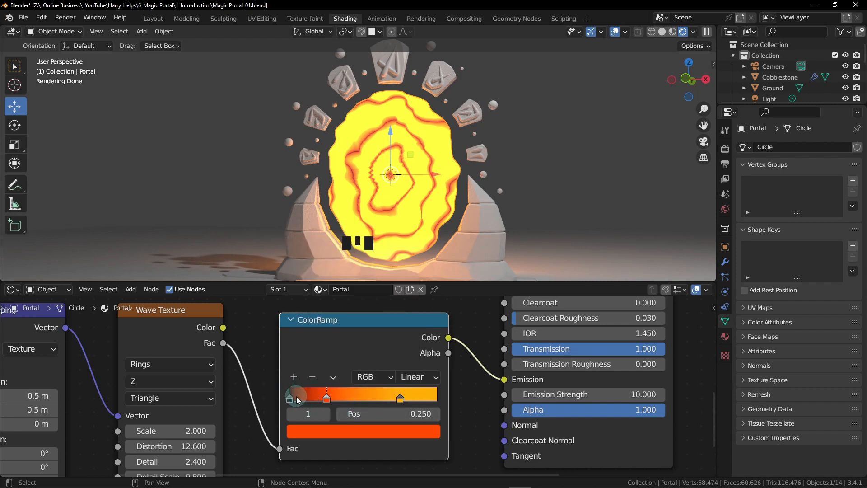
# Colour the black ColorRamp stop at position 0 dark red, with Value 0.3, Saturation 1 and Hue 0.012
pyautogui.click(289, 396)
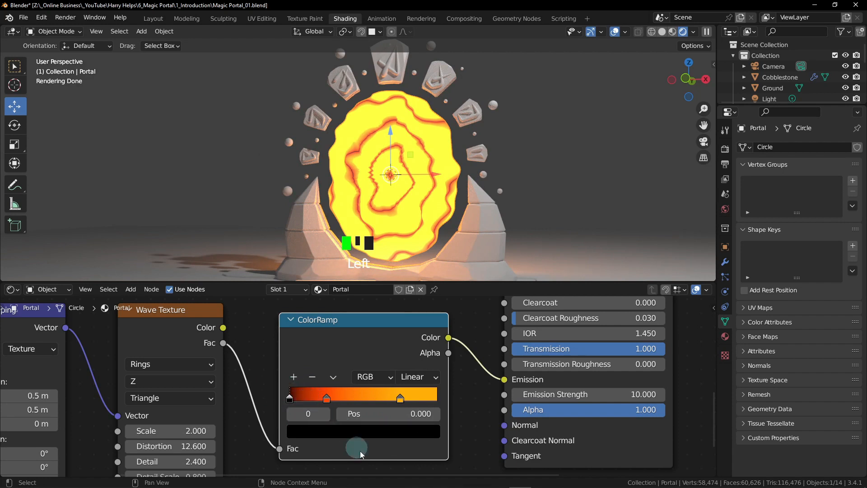
pyautogui.click(361, 432)
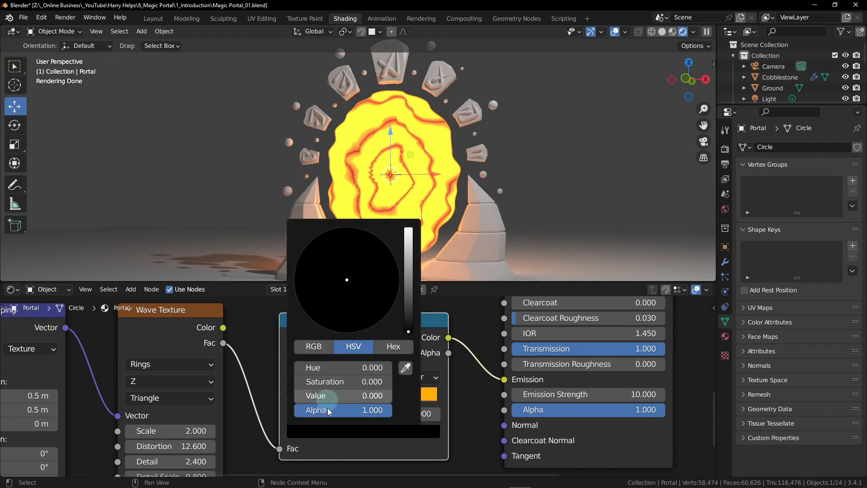
pyautogui.click(345, 397)
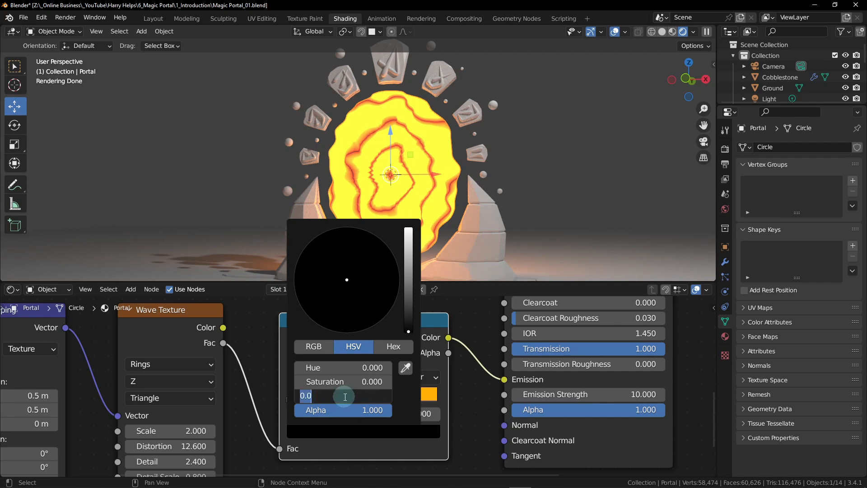
pyautogui.write('.3')
pyautogui.press('Return')
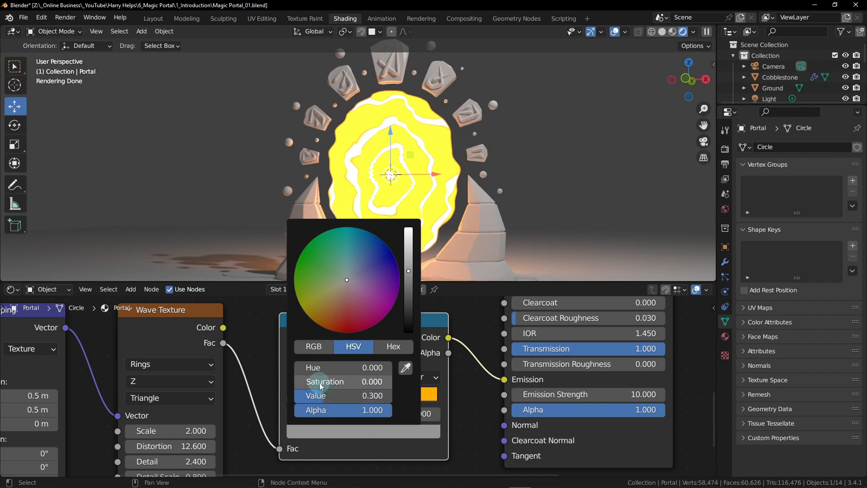
pyautogui.moveTo(317, 383); pyautogui.dragTo(436, 384)
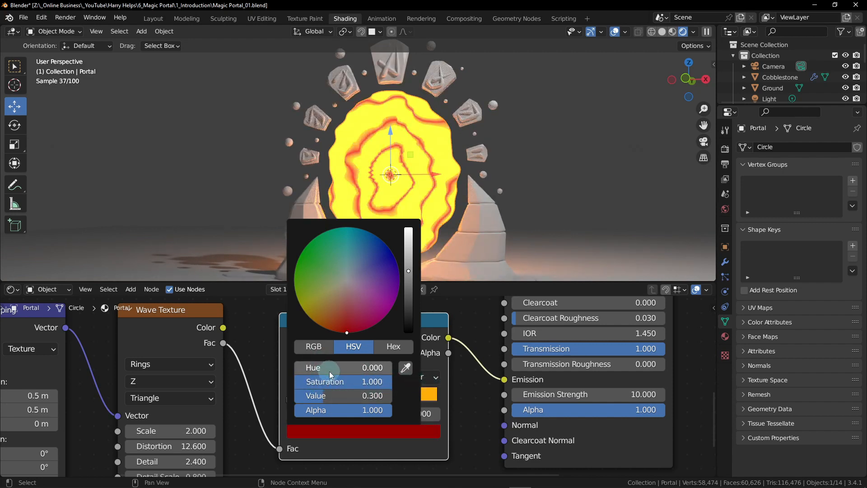
pyautogui.click(333, 371)
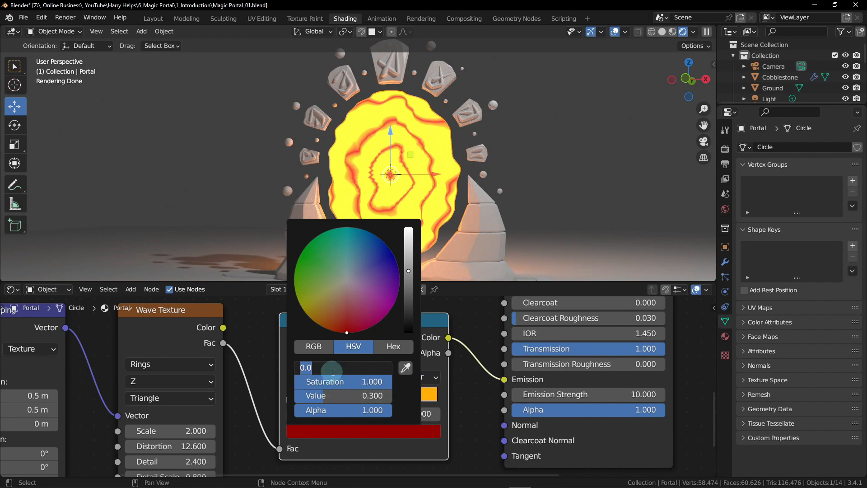
pyautogui.press('BackSpace')
pyautogui.write('.012')
pyautogui.press('Return')
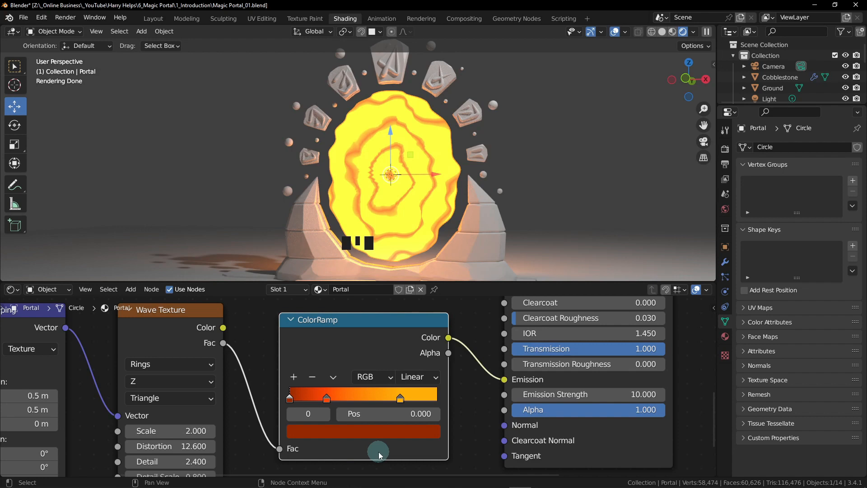
# Set the ColorRamp's interpolation to Constant and inspect the hard-edged colour bands on the portal up close
pyautogui.click(433, 380)
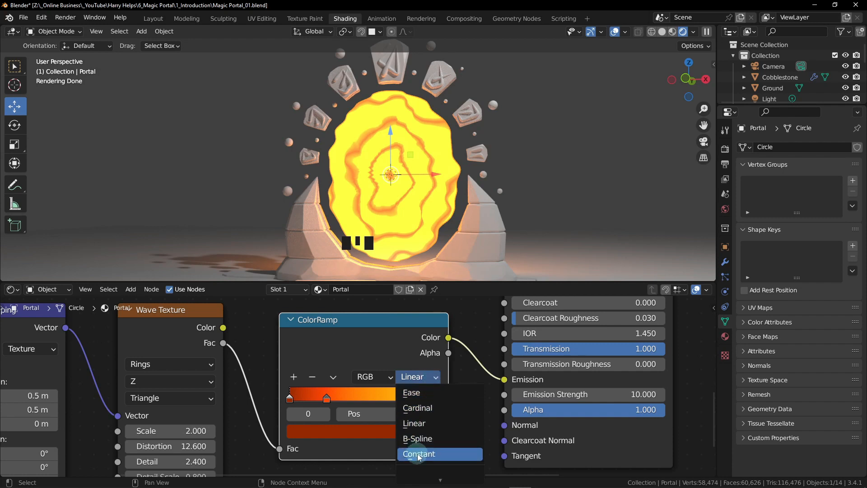
pyautogui.click(435, 453)
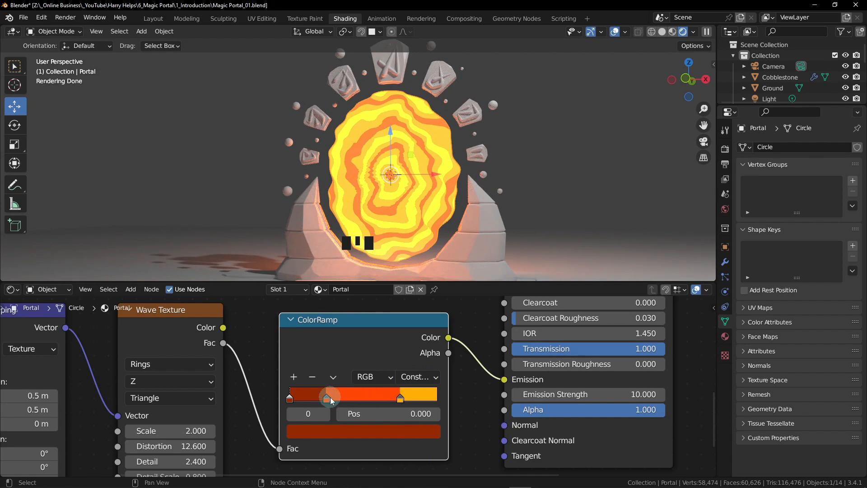
pyautogui.scroll(16, 367, 129)
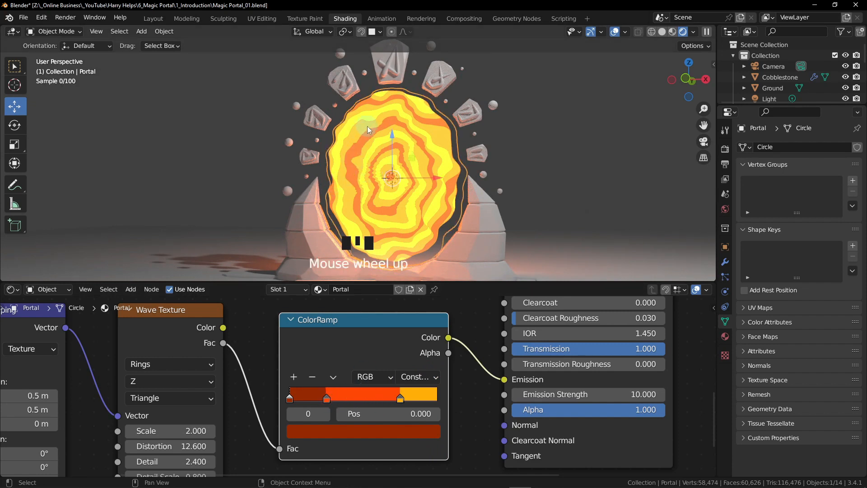
pyautogui.scroll(11, 366, 137)
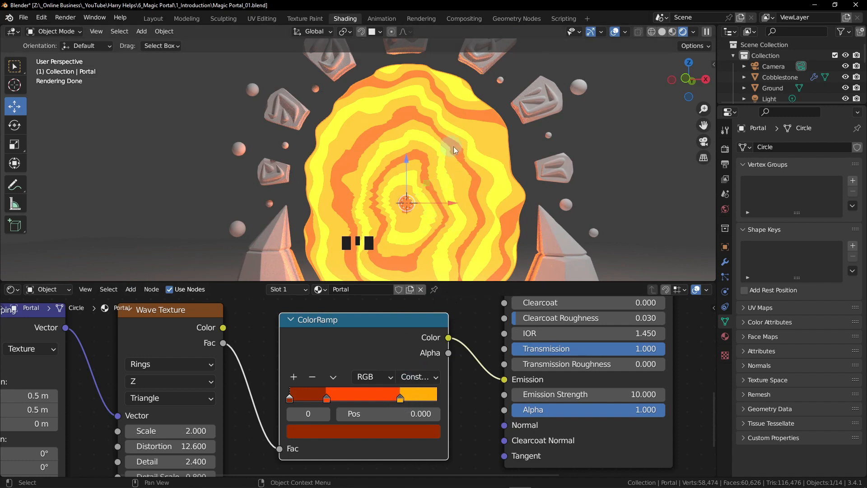
# Try the orange ColorRamp stop at a position of about 0.72, and set it back to 0.75
pyautogui.click(400, 397)
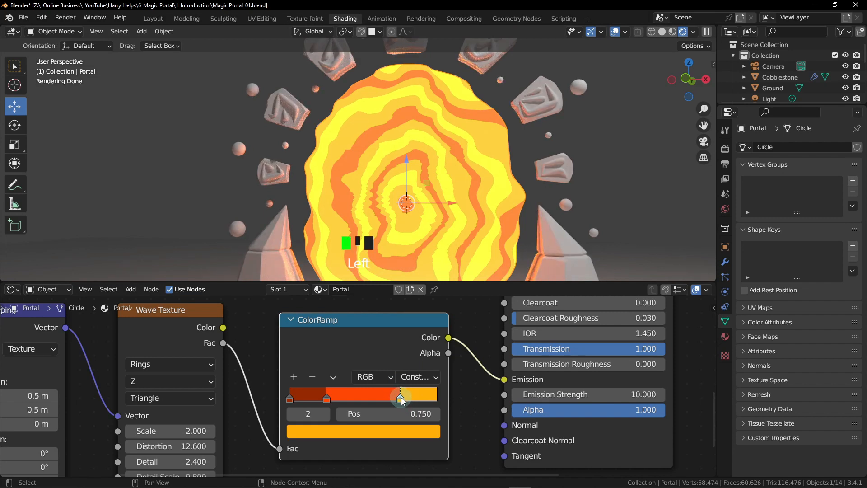
pyautogui.moveTo(401, 397)
pyautogui.mouseDown()
pyautogui.moveTo(355, 397)
pyautogui.moveTo(396, 396)
pyautogui.mouseUp()
pyautogui.click(422, 414)
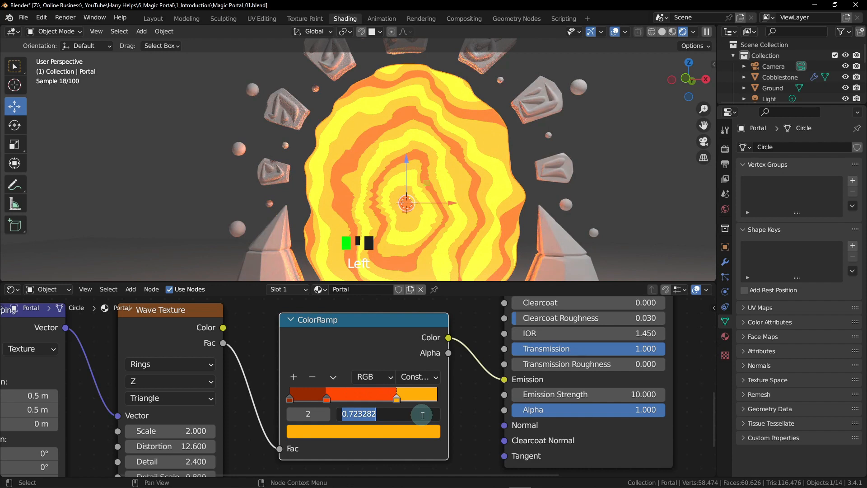
pyautogui.write('0.75')
pyautogui.press('Return')
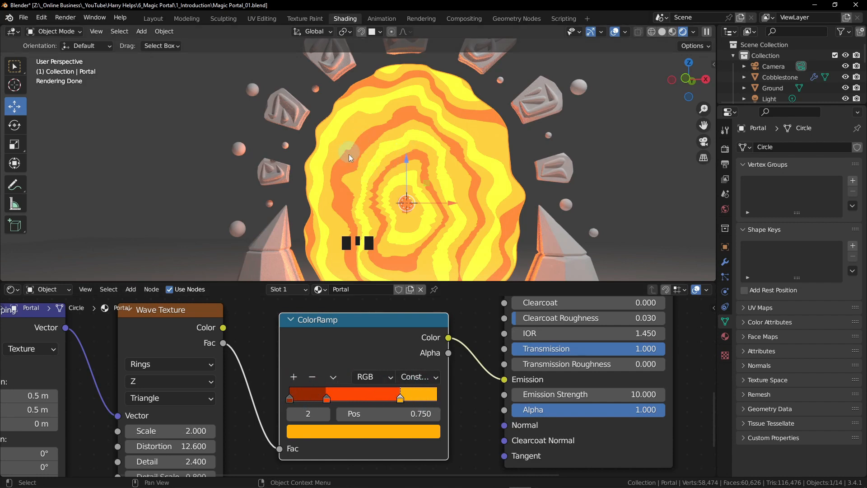
# Open the World's surface settings and examine the banded portal and its surrounding stones up close
pyautogui.click(725, 209)
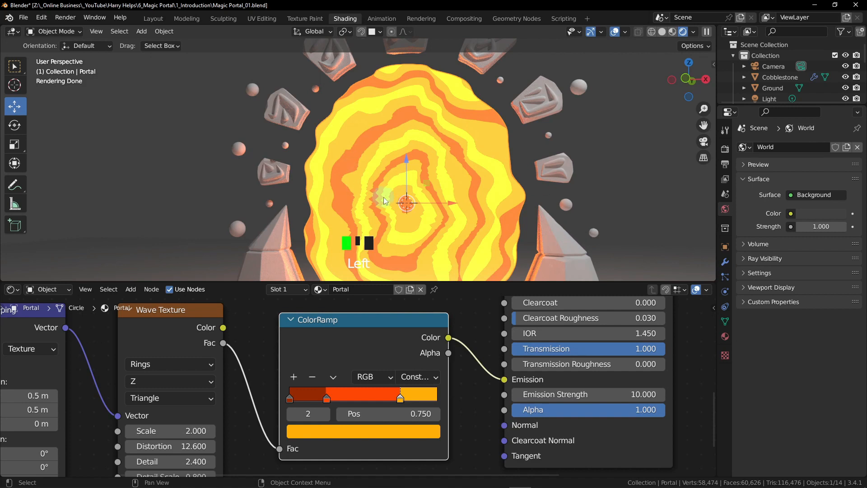
pyautogui.moveTo(386, 202); pyautogui.dragTo(424, 169, button='middle')
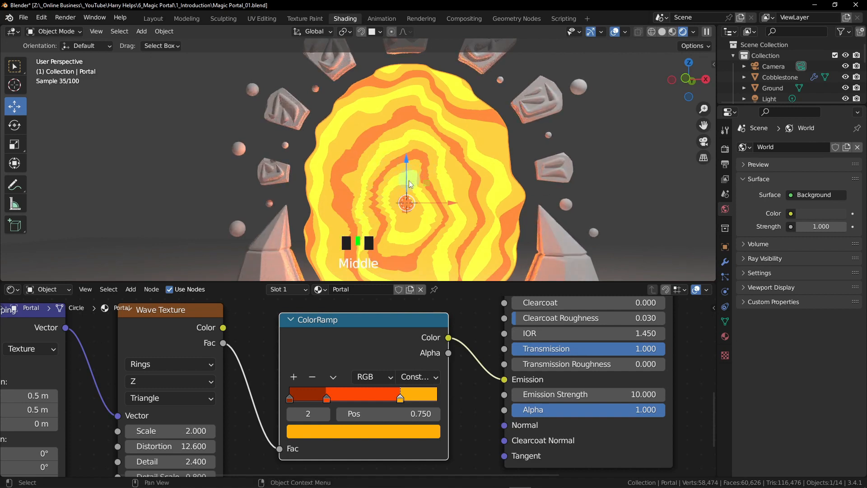
pyautogui.press('Home')
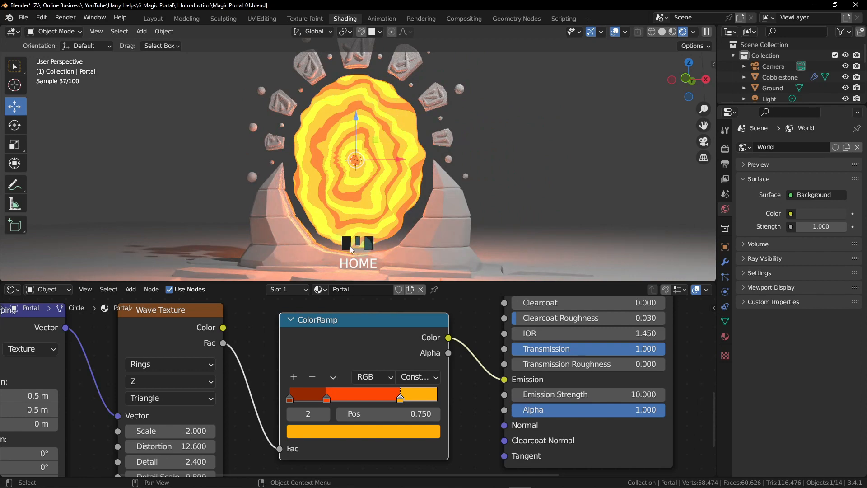
pyautogui.scroll(3, 332, 152)
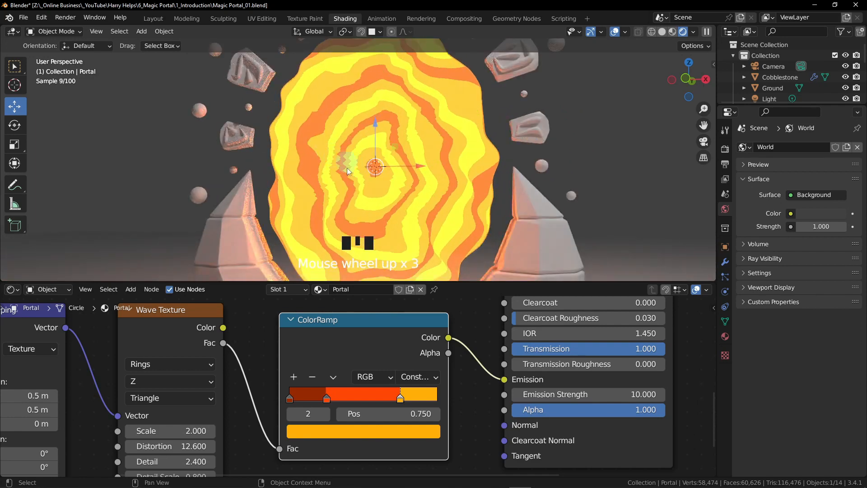
pyautogui.scroll(-1, 458, 151)
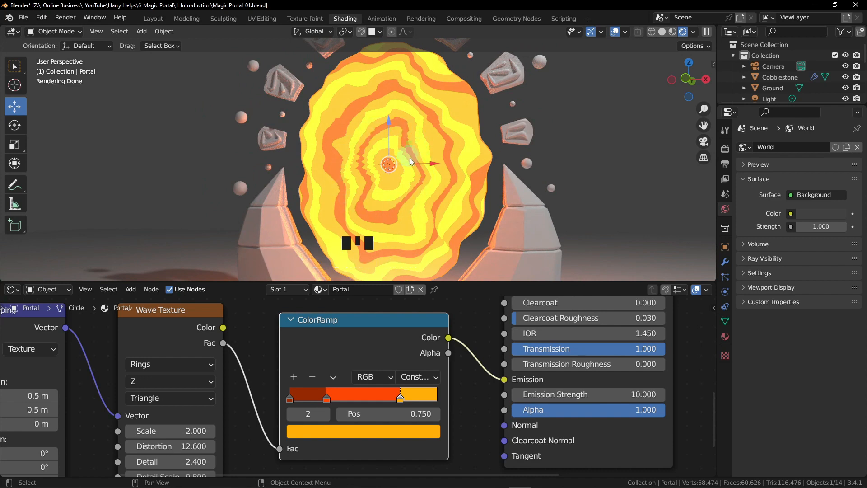
# Set the strength of the portal's Displace modifier to 0.25
pyautogui.scroll(-1, 410, 158)
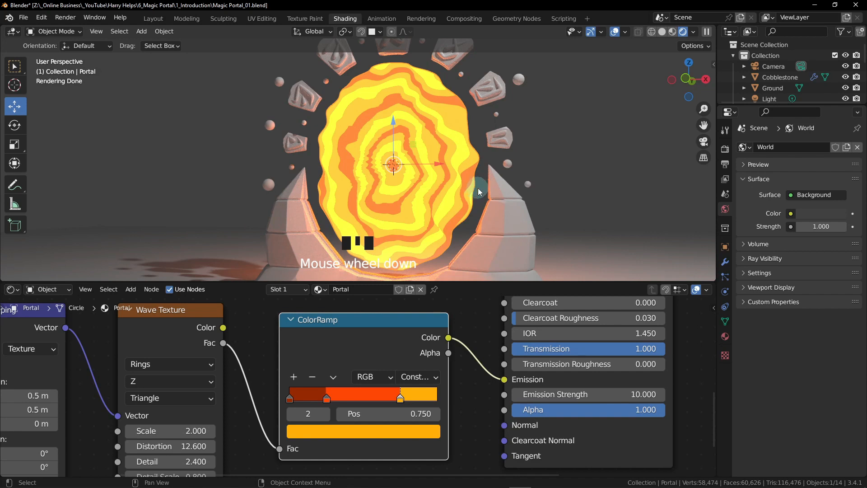
pyautogui.click(724, 261)
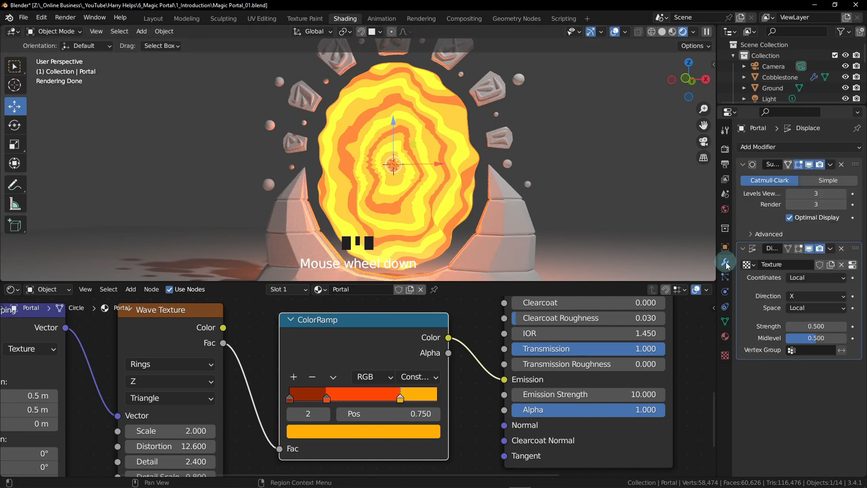
pyautogui.click(384, 189)
pyautogui.click(428, 139)
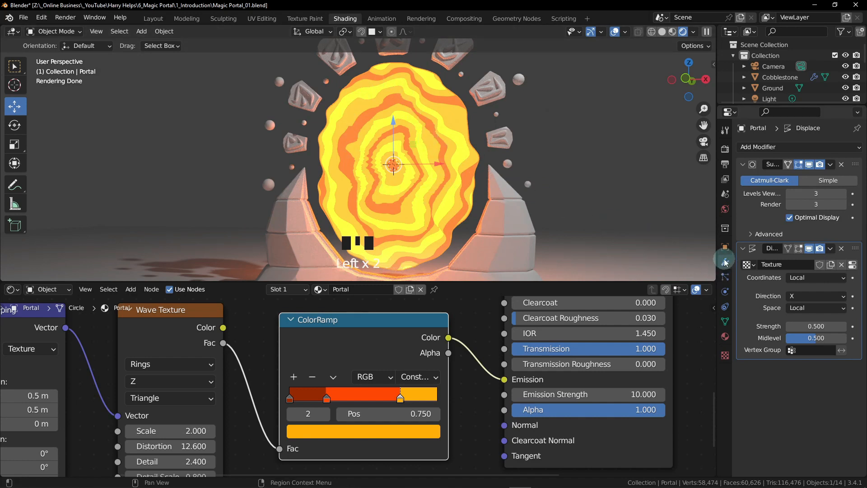
pyautogui.click(816, 326)
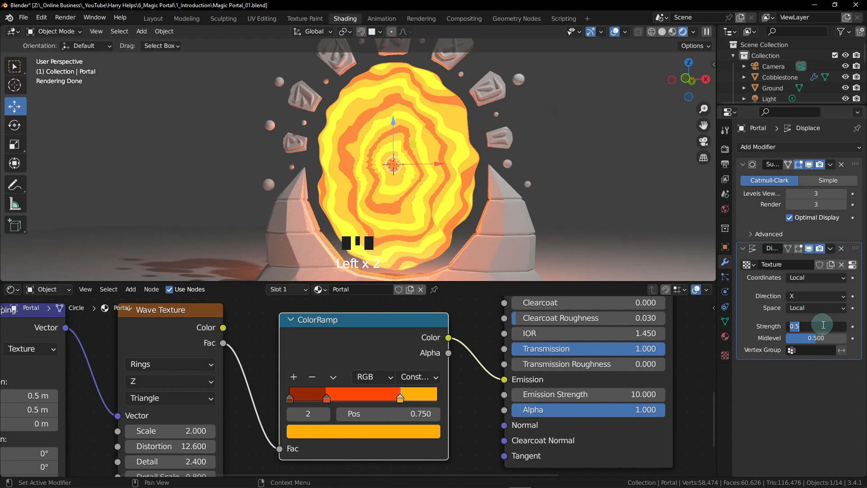
pyautogui.write('.25')
pyautogui.press('Return')
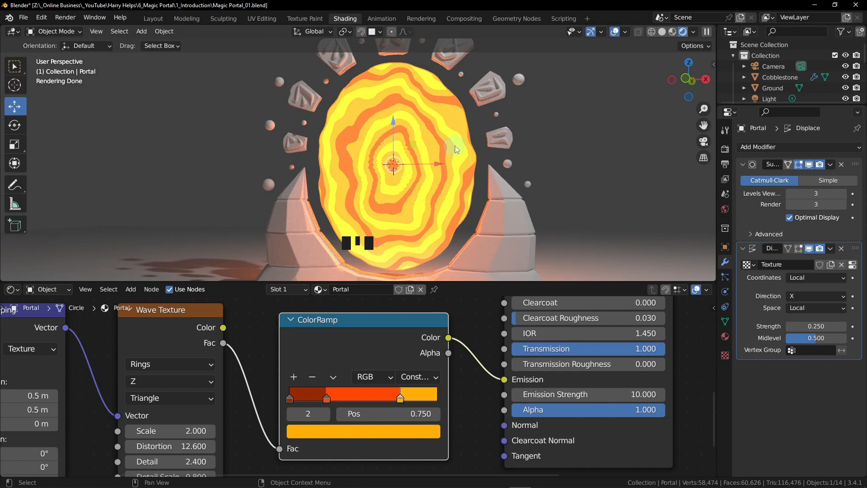
# Give the small bubbles around the portal a new material named Portal Bubbles
pyautogui.click(520, 83)
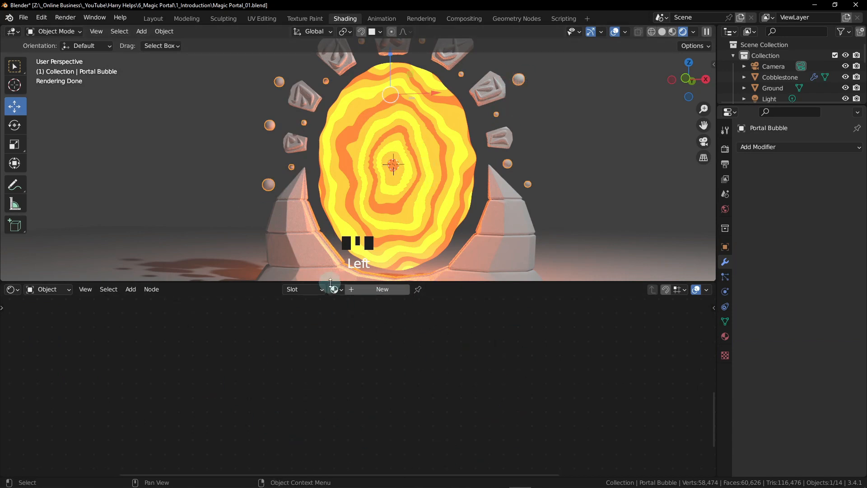
pyautogui.click(438, 130)
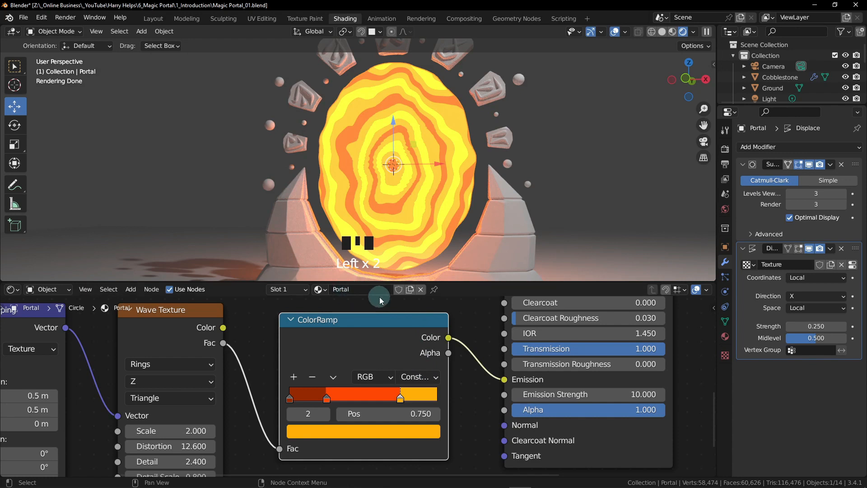
pyautogui.click(526, 91)
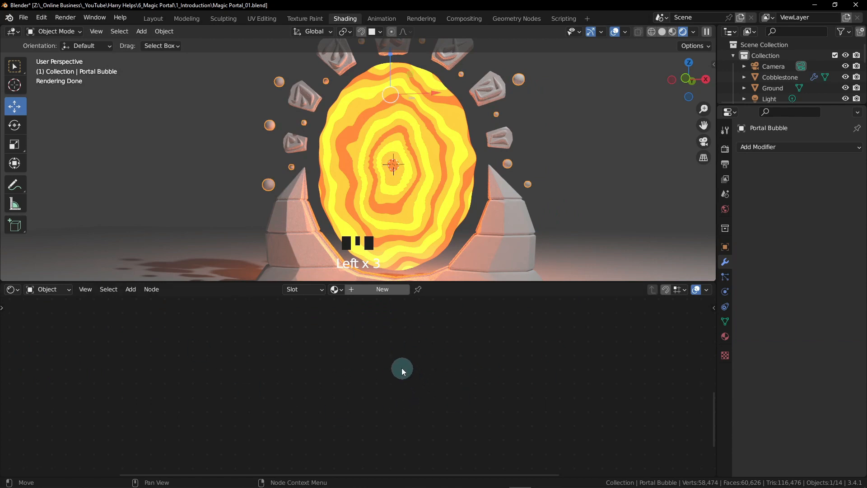
pyautogui.click(381, 289)
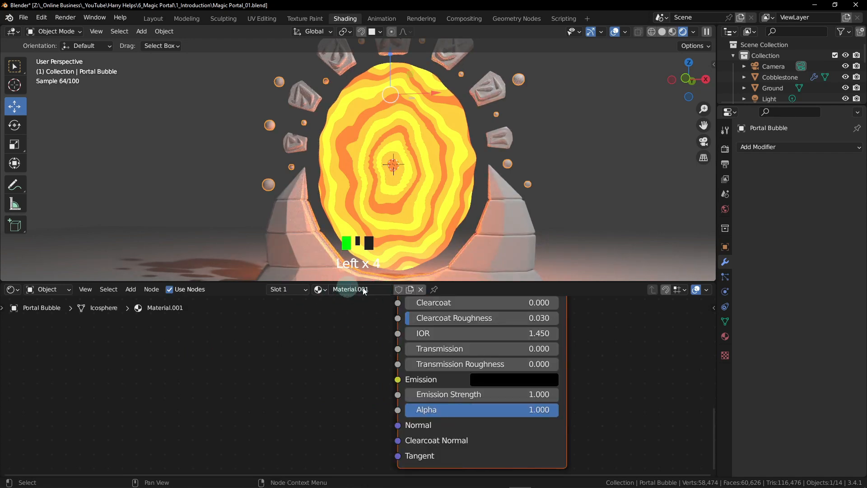
pyautogui.click(380, 289)
pyautogui.write('Portal Bubble')
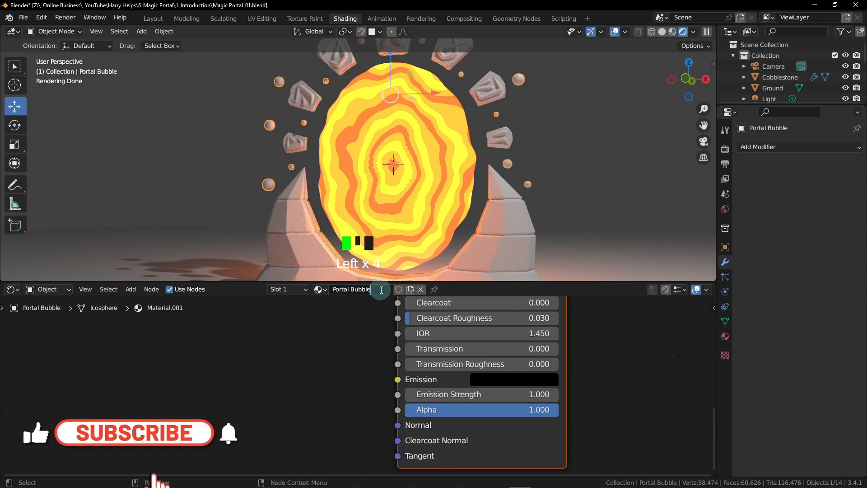
pyautogui.write('s')
pyautogui.press('Return')
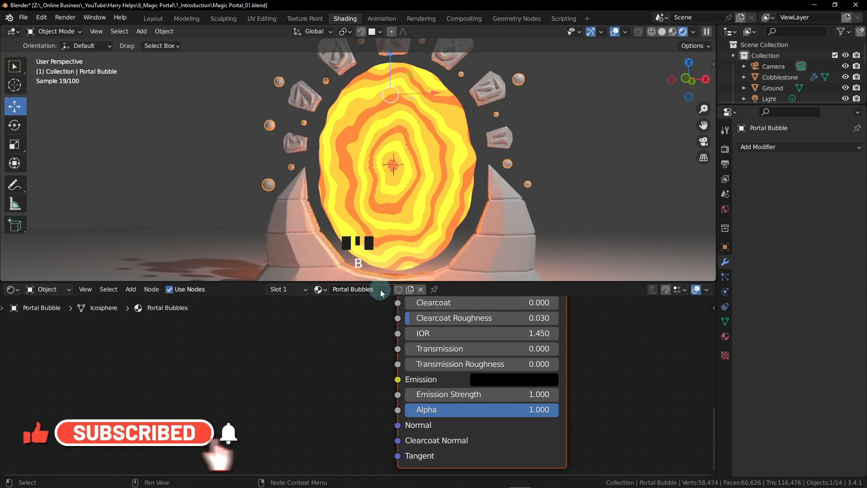
# Lower Specular and Roughness to 0 in the Portal Bubbles material's Principled BSDF
pyautogui.scroll(-1, 358, 348)
pyautogui.scroll(-5, 358, 349)
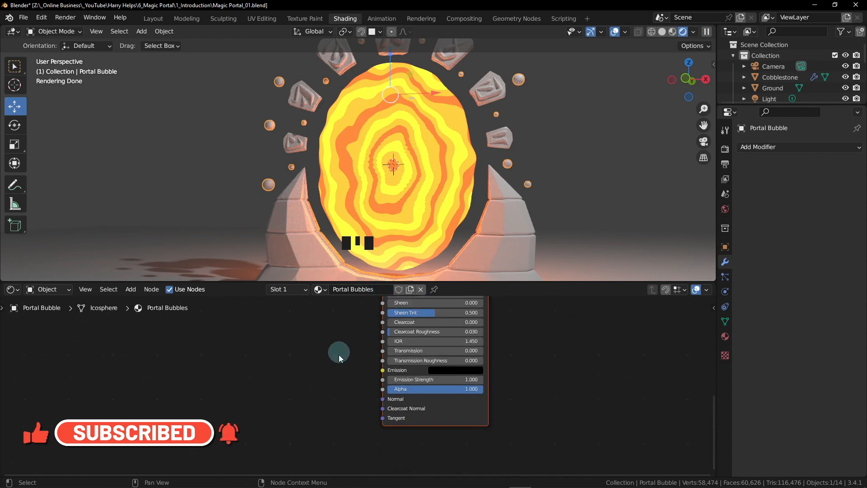
pyautogui.moveTo(334, 351); pyautogui.dragTo(431, 336, button='middle')
pyautogui.scroll(5, 401, 368)
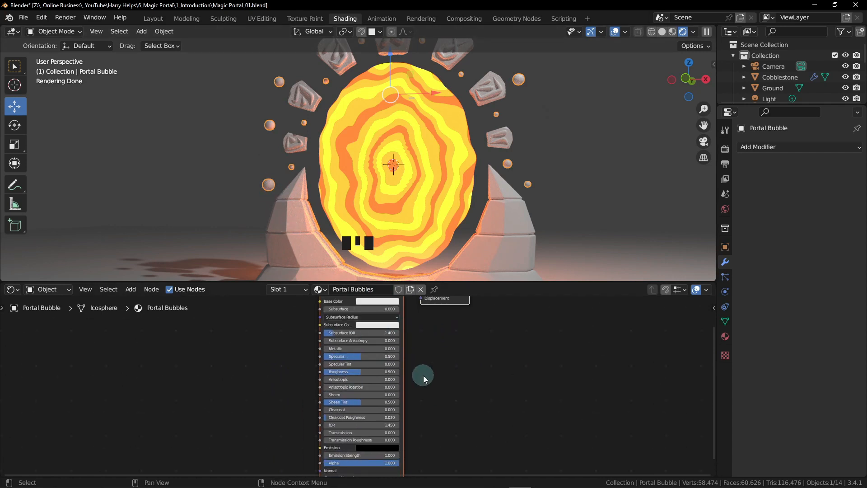
pyautogui.moveTo(415, 387); pyautogui.dragTo(406, 372, button='middle')
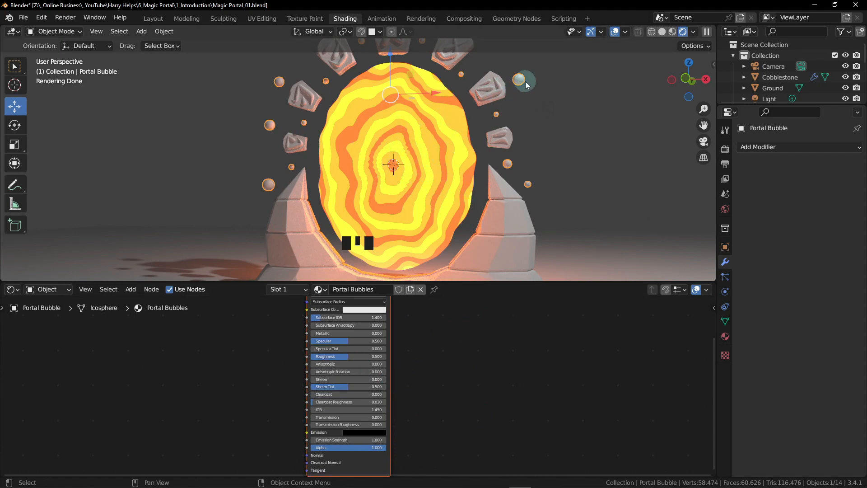
pyautogui.scroll(4, 350, 339)
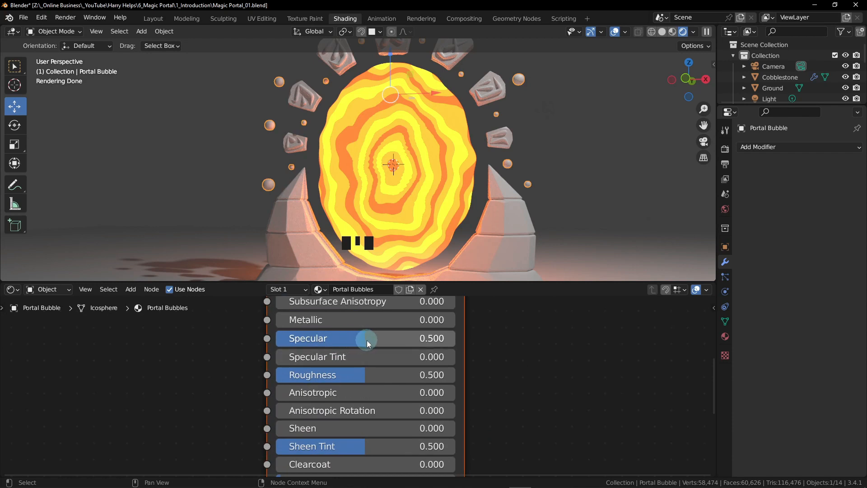
pyautogui.moveTo(366, 342); pyautogui.dragTo(266, 338)
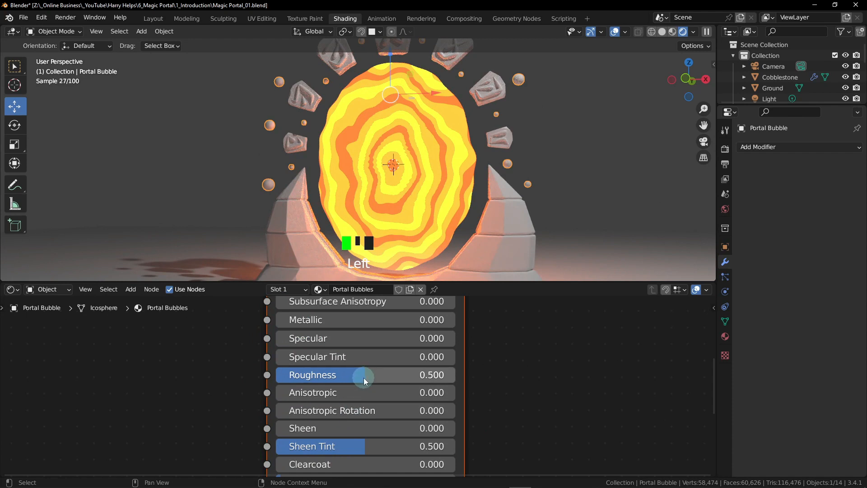
pyautogui.moveTo(361, 375); pyautogui.dragTo(239, 376)
# Set the Portal Bubbles material's Transmission to 1 and its Emission Strength to 25
pyautogui.moveTo(518, 440); pyautogui.dragTo(518, 329, button='middle')
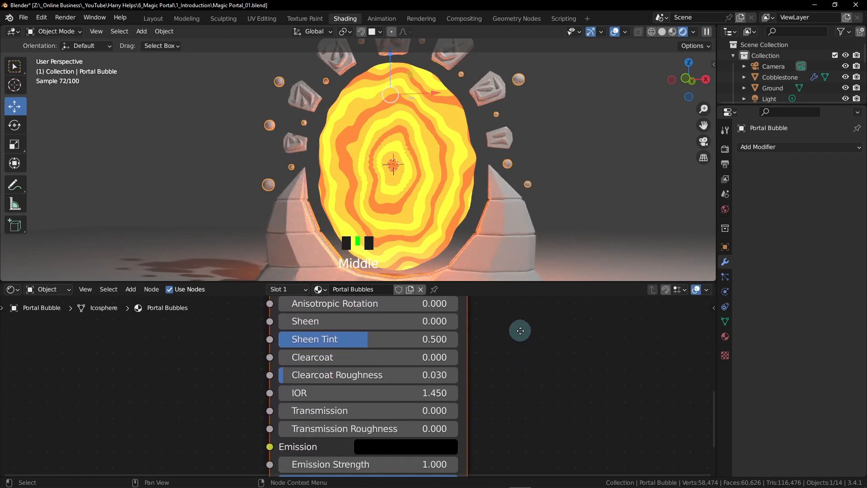
pyautogui.moveTo(497, 411); pyautogui.dragTo(507, 362, button='middle')
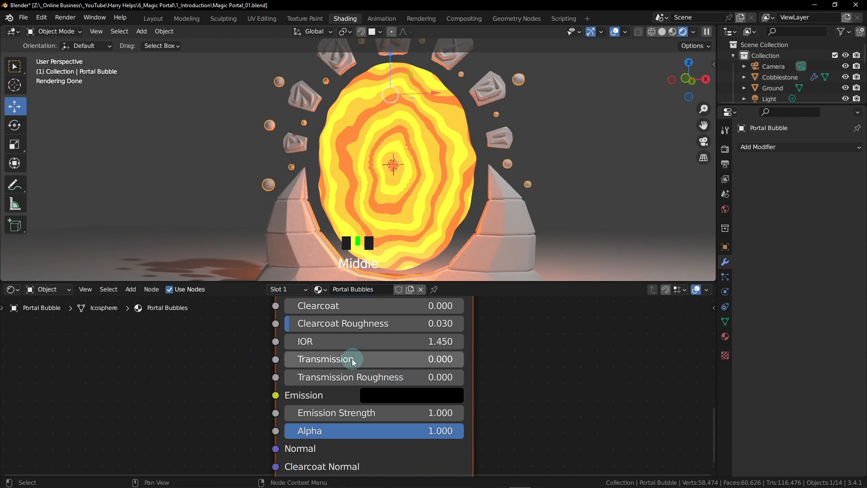
pyautogui.moveTo(354, 359); pyautogui.dragTo(563, 370)
pyautogui.moveTo(508, 406); pyautogui.dragTo(516, 361, button='middle')
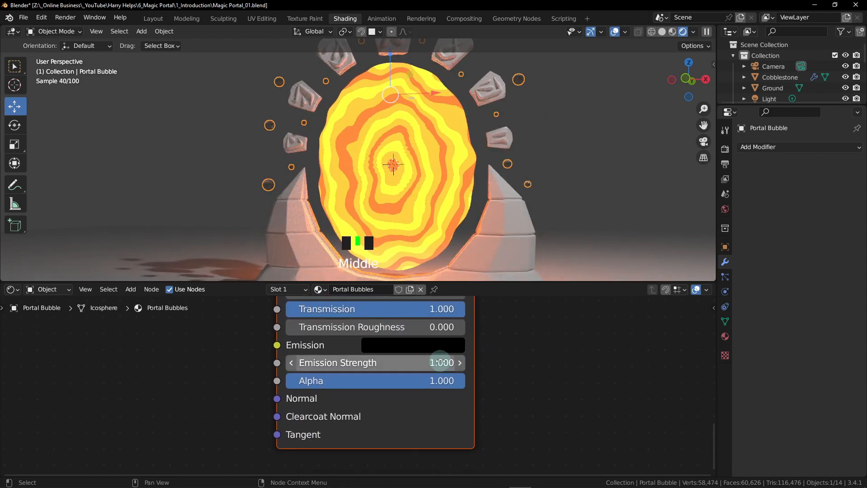
pyautogui.click(441, 361)
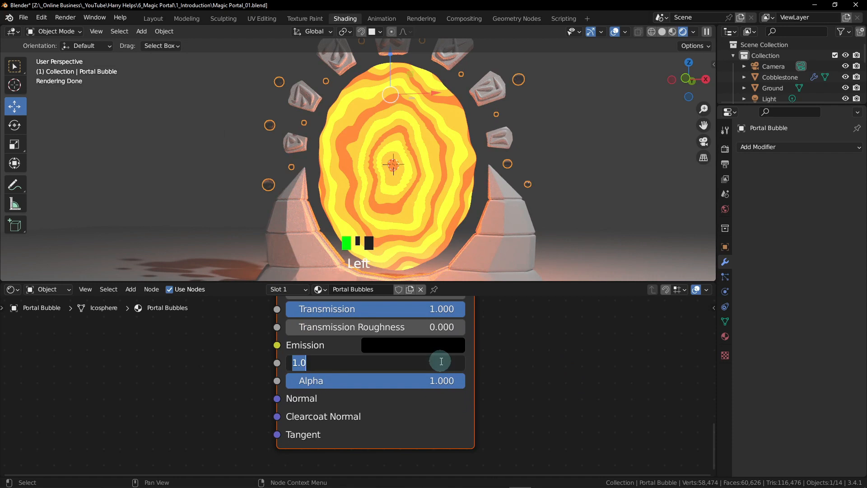
pyautogui.write('25')
pyautogui.press('Return')
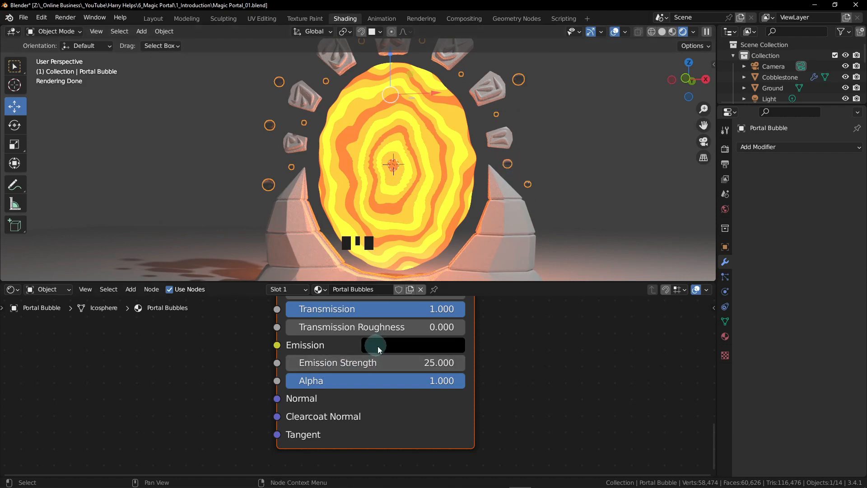
# Colour the Portal Bubbles emission orange-red, with Value 1, Saturation 1 and Hue 0.01
pyautogui.click(413, 345)
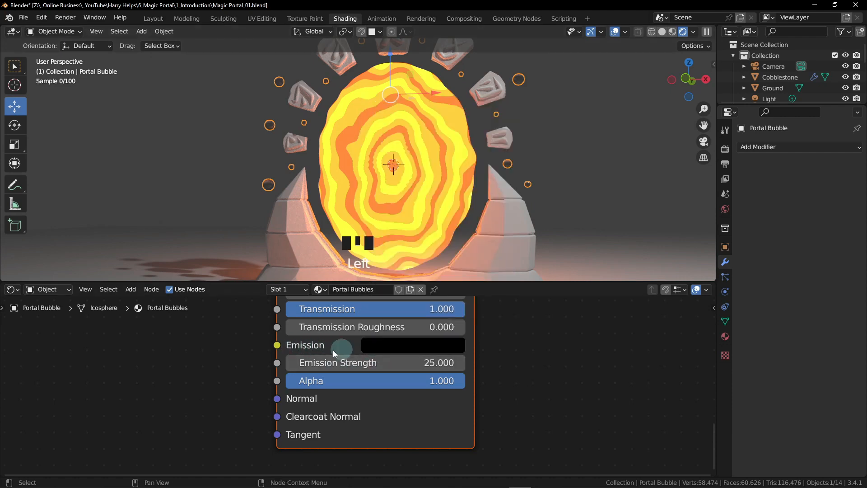
pyautogui.click(374, 349)
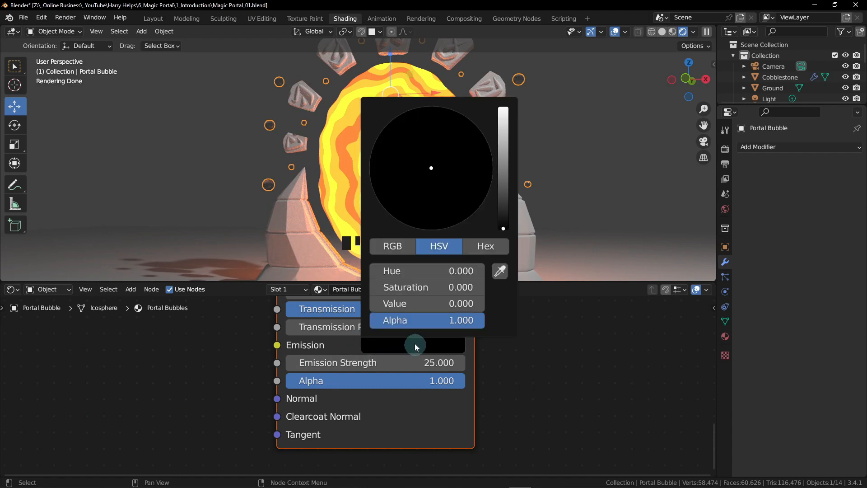
pyautogui.moveTo(411, 305); pyautogui.dragTo(545, 311)
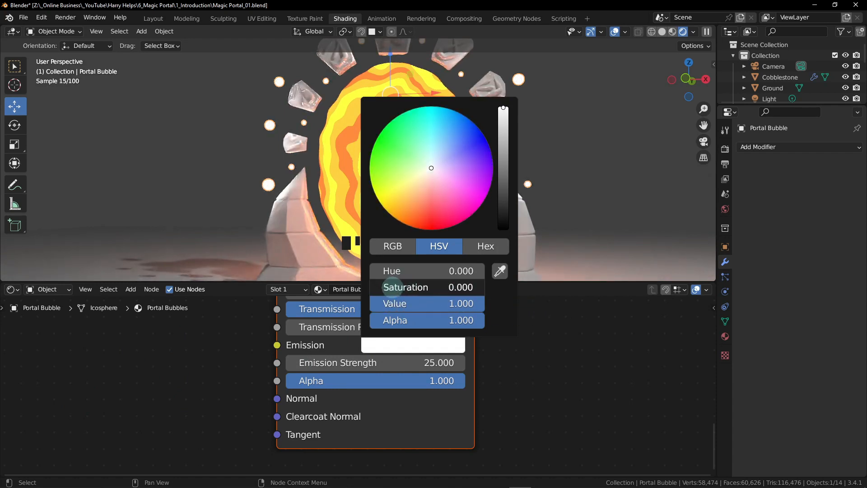
pyautogui.moveTo(397, 287); pyautogui.dragTo(535, 296)
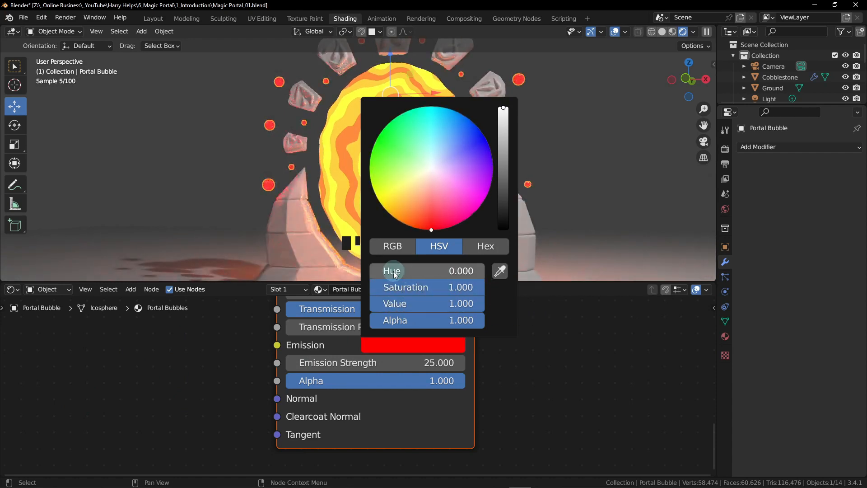
pyautogui.click(409, 270)
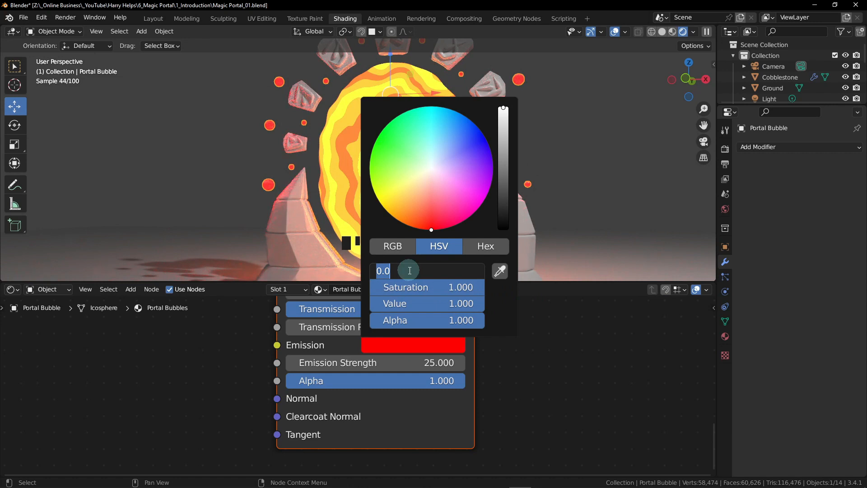
pyautogui.write('.0')
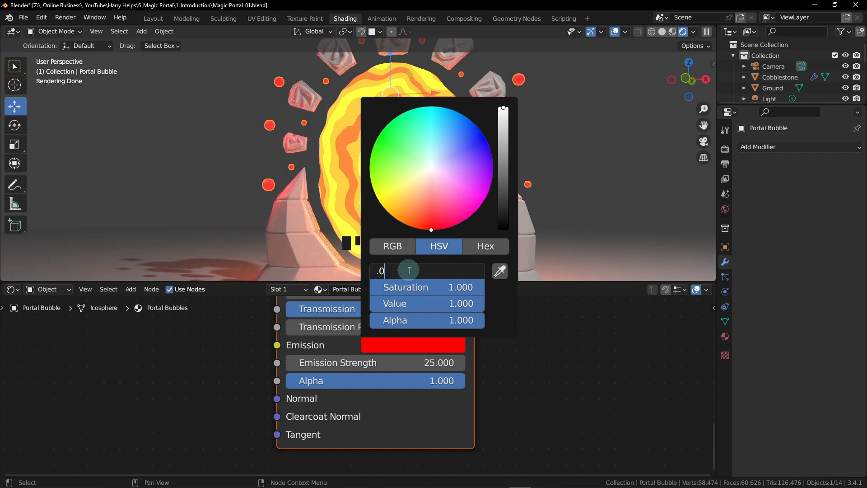
pyautogui.write('1')
pyautogui.press('Return')
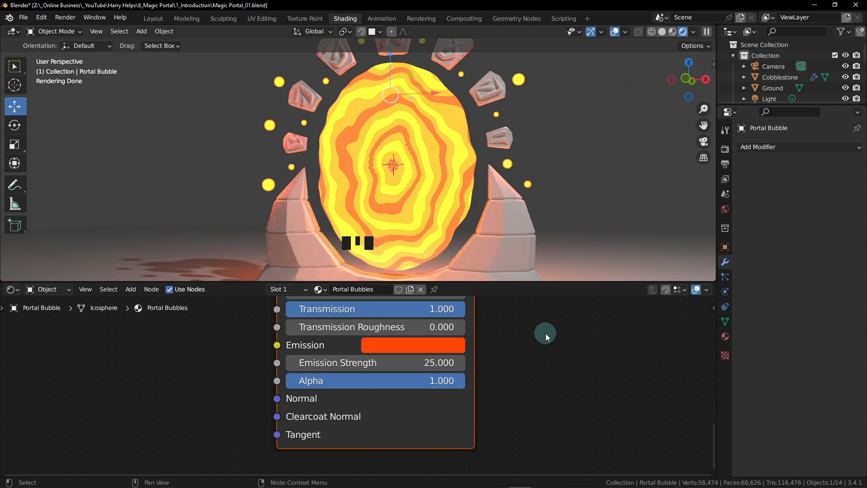
# Give the stone portal base a new material named Stone and bring its base colour settings into view
pyautogui.click(520, 231)
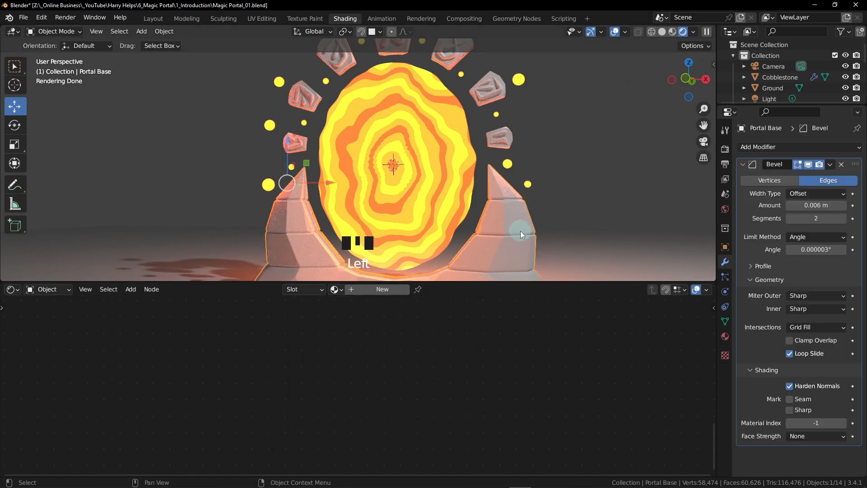
pyautogui.moveTo(519, 233); pyautogui.dragTo(432, 317, button='middle')
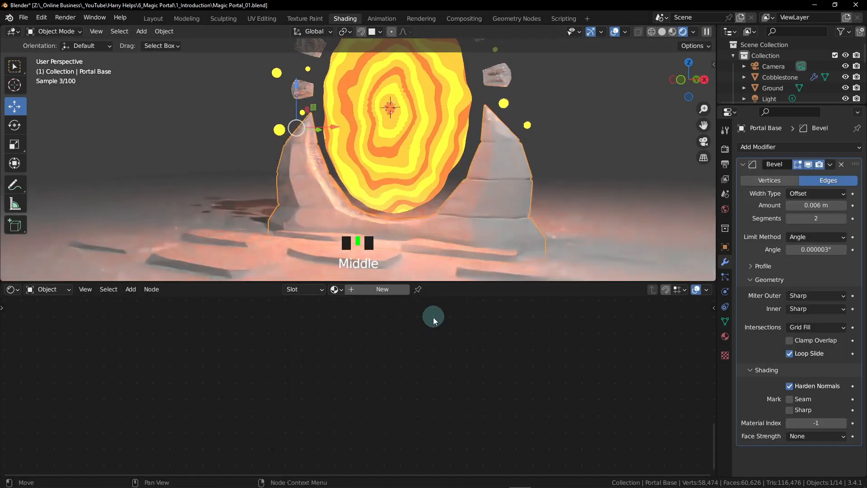
pyautogui.click(375, 290)
pyautogui.doubleClick(379, 290)
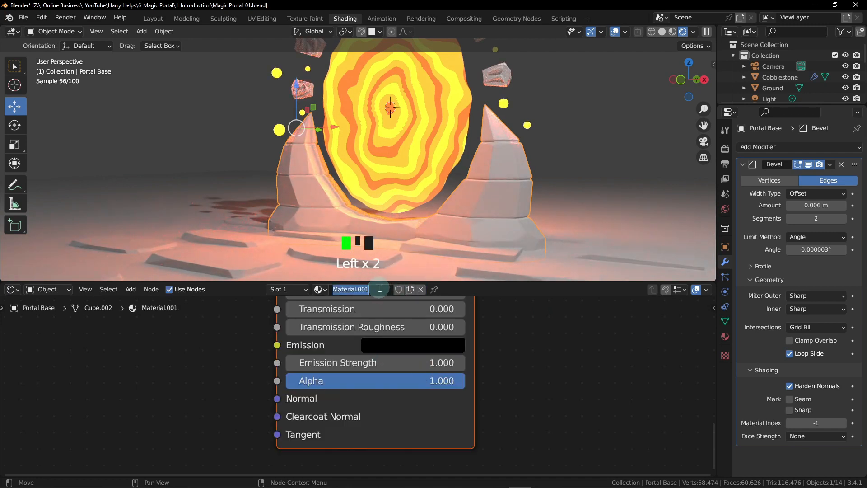
pyautogui.write('Stone')
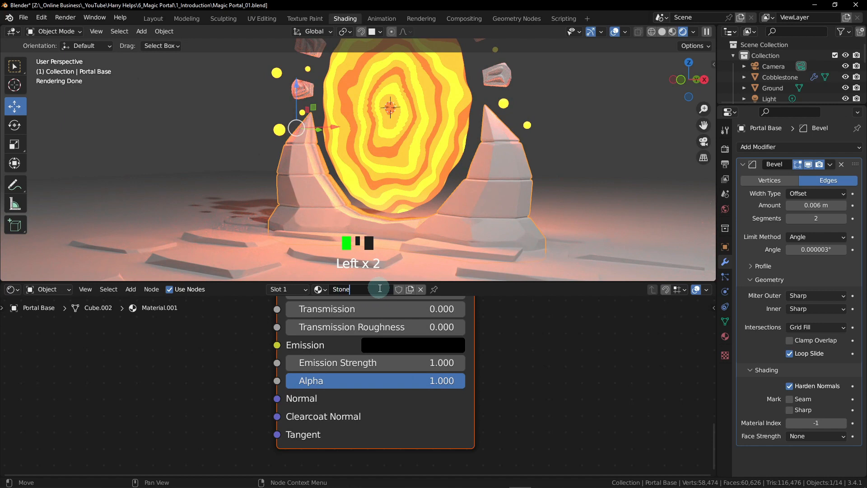
pyautogui.press('Return')
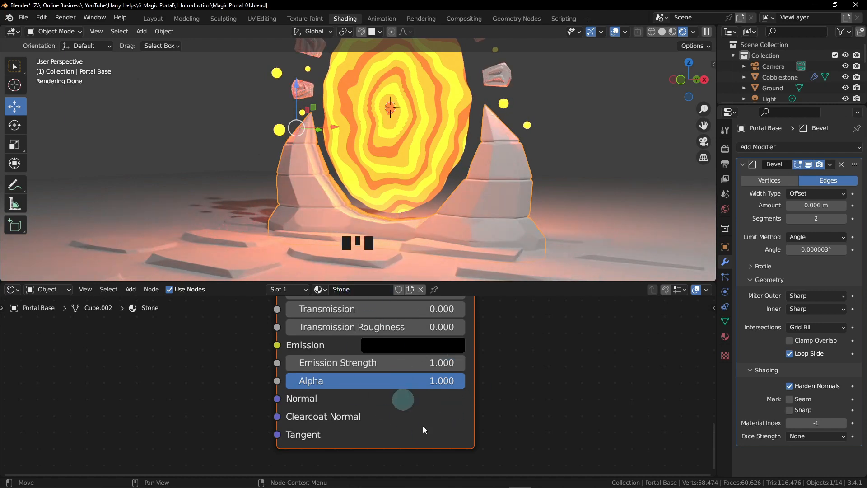
pyautogui.scroll(-4, 459, 371)
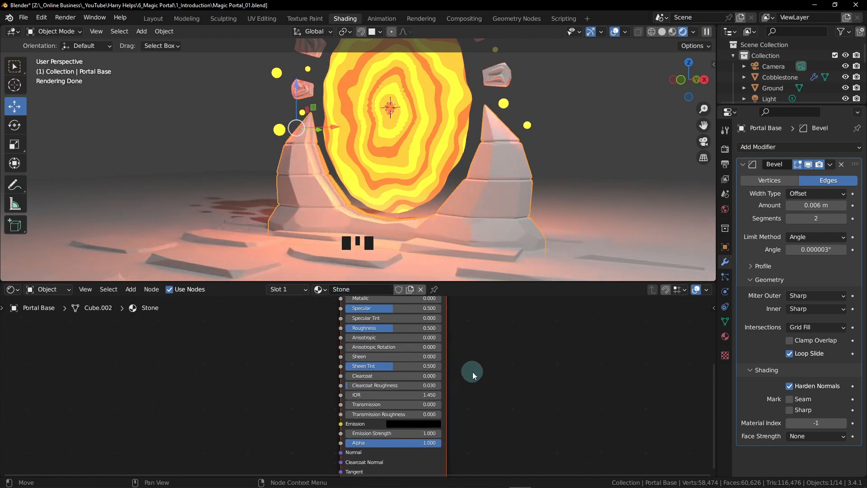
pyautogui.moveTo(411, 335); pyautogui.dragTo(417, 365, button='middle')
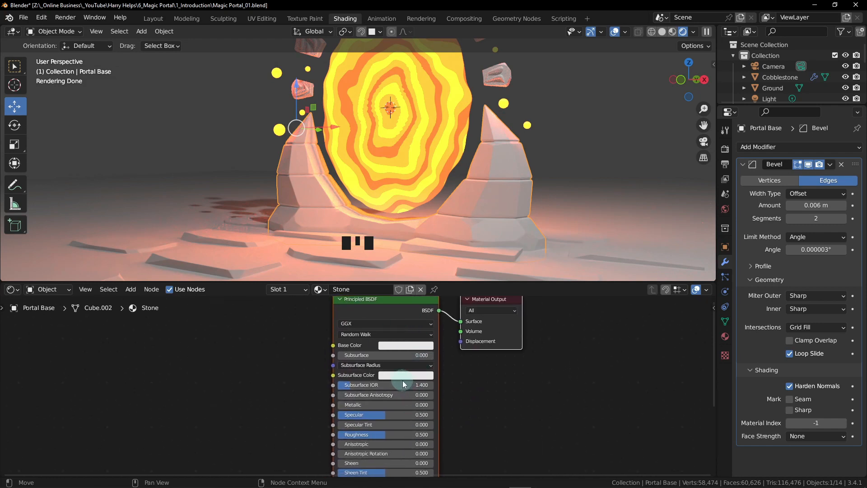
# Colour the Stone material's base a very dark blue, with Hue 0.6, Saturation 1 and Value 0.05
pyautogui.scroll(3, 404, 351)
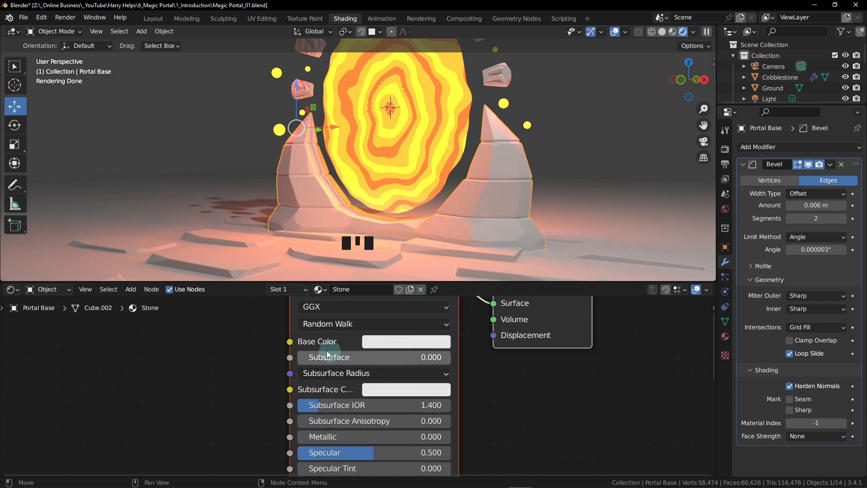
pyautogui.scroll(2, 408, 341)
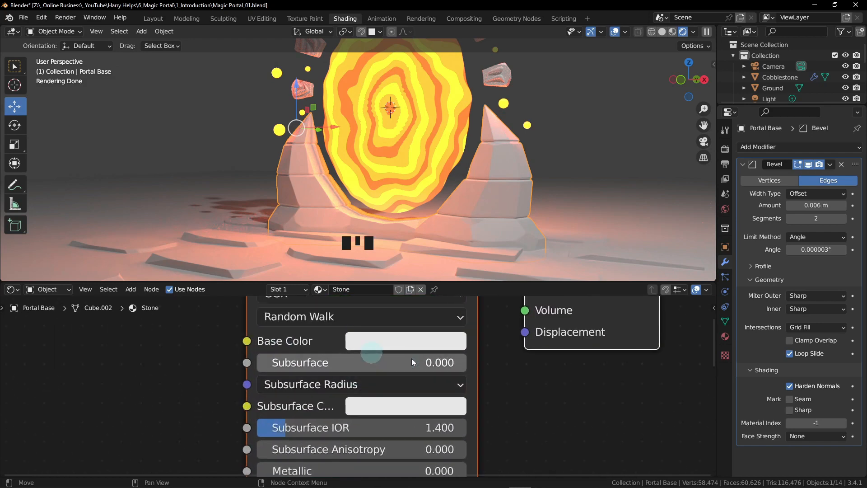
pyautogui.click(414, 339)
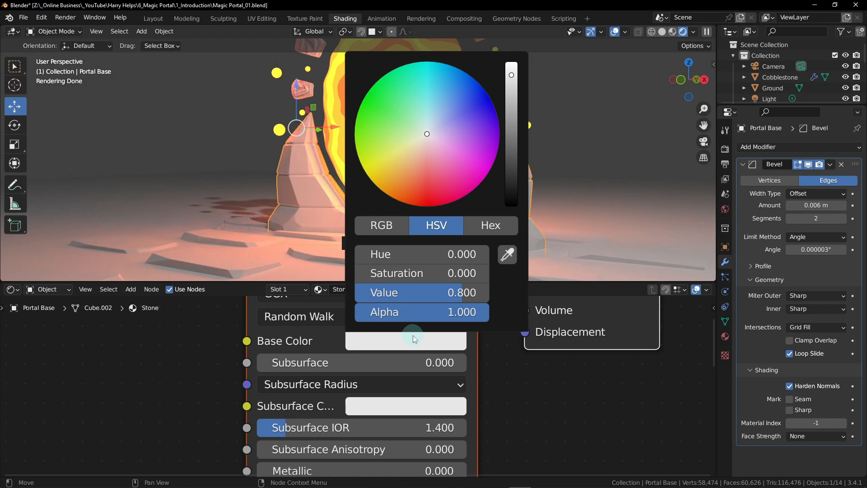
pyautogui.click(430, 254)
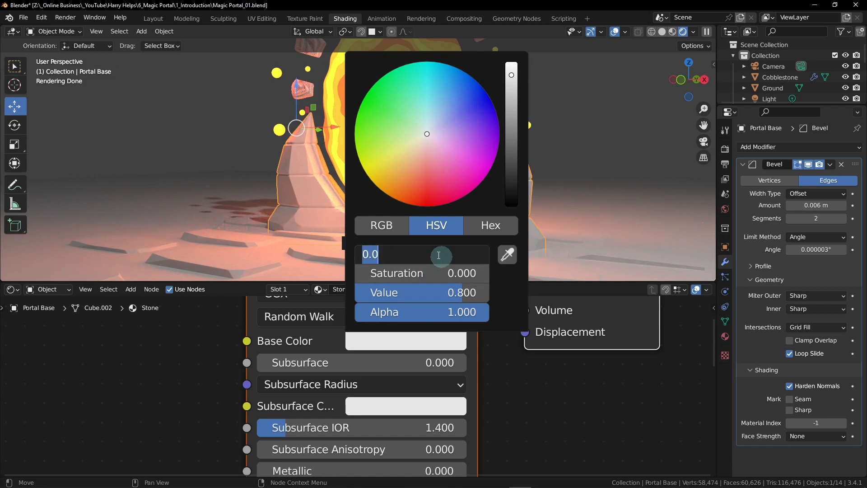
pyautogui.write('.')
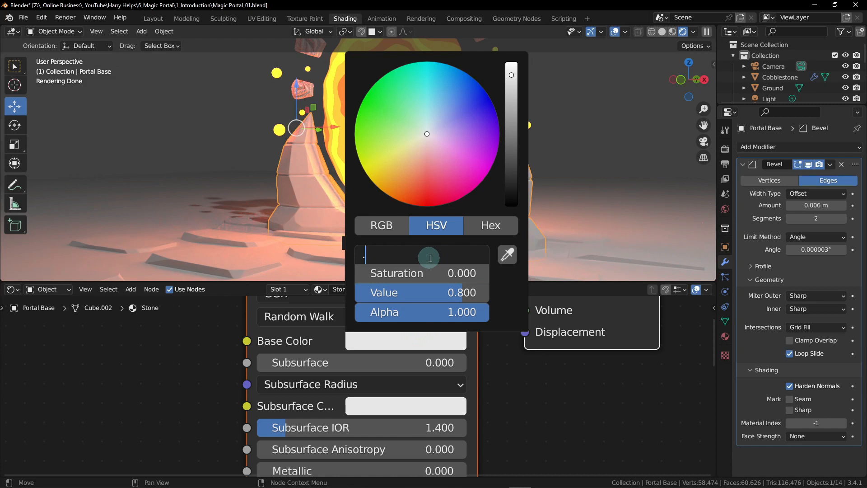
pyautogui.write('6')
pyautogui.press('Return')
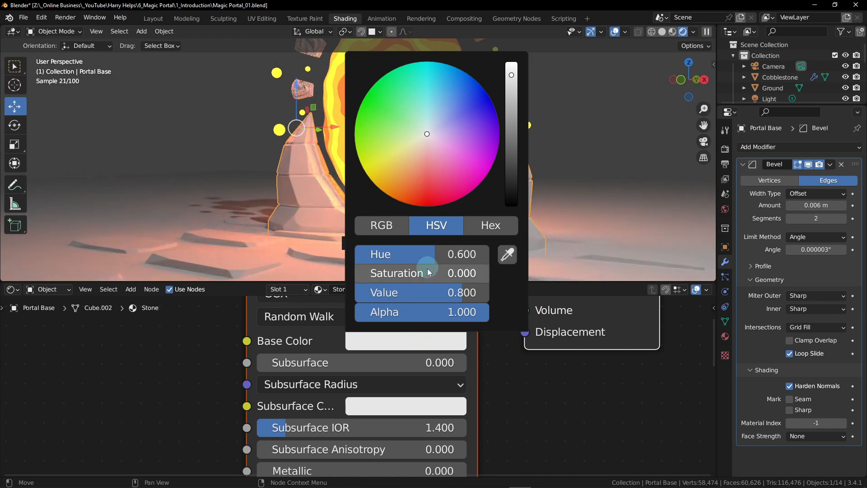
pyautogui.moveTo(426, 277); pyautogui.dragTo(476, 285)
pyautogui.click(475, 299)
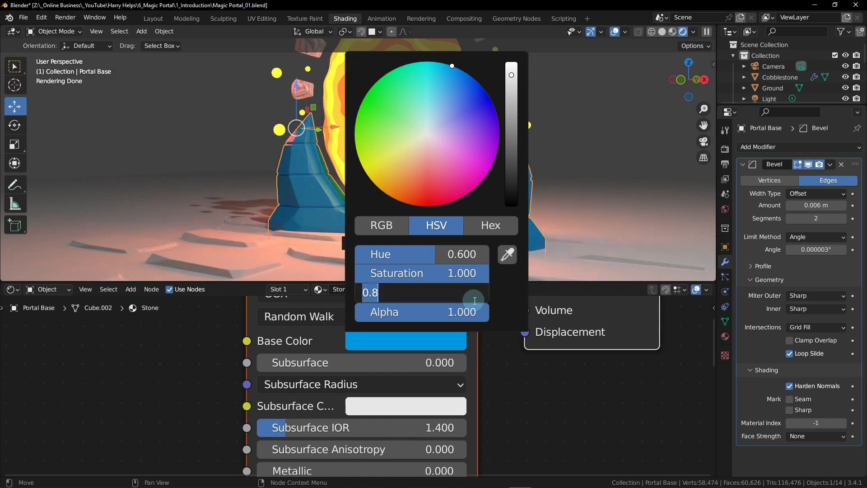
pyautogui.write('.05')
pyautogui.press('Return')
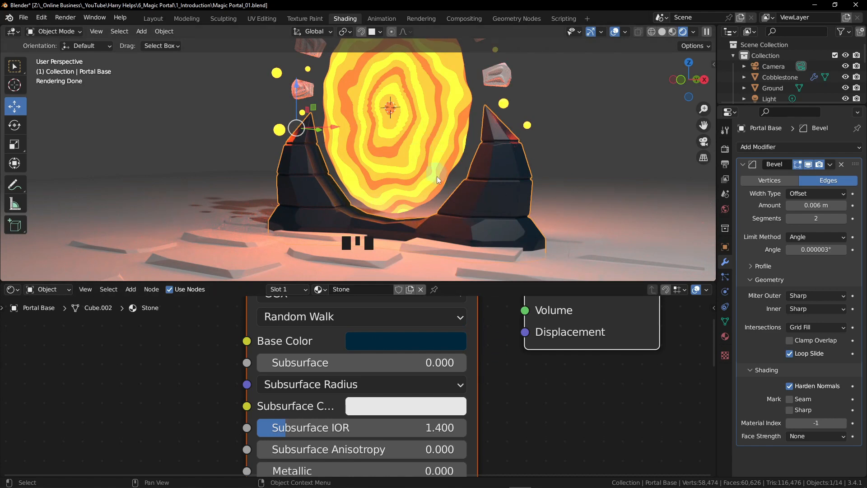
# Examine how the portal light and bubbles reflect off the darkened stone base, especially around its pointed tip
pyautogui.moveTo(437, 176); pyautogui.dragTo(487, 184, button='middle')
pyautogui.press('Home')
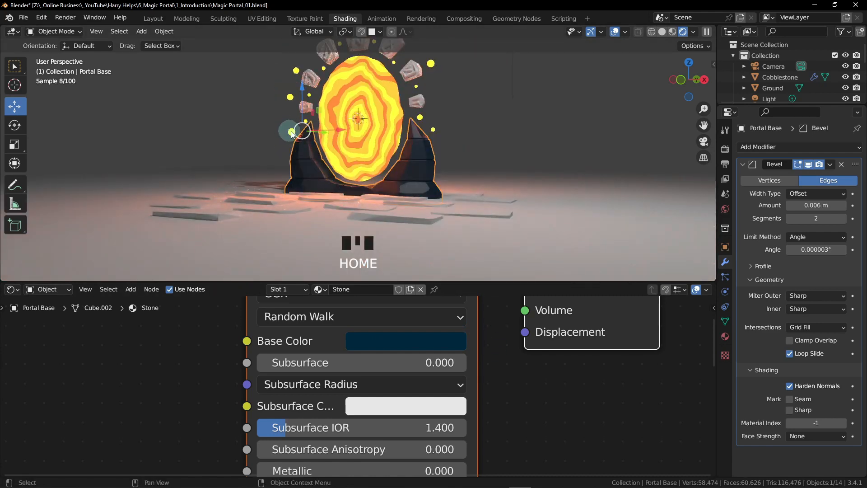
pyautogui.scroll(12, 316, 127)
pyautogui.keyDown('alt'); pyautogui.middleClick(324, 121); pyautogui.keyUp('alt')
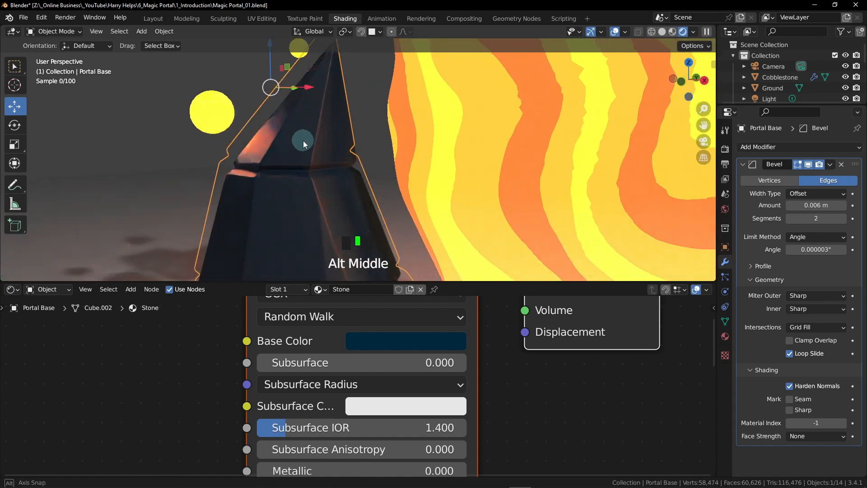
pyautogui.moveTo(310, 132); pyautogui.dragTo(425, 162, button='middle')
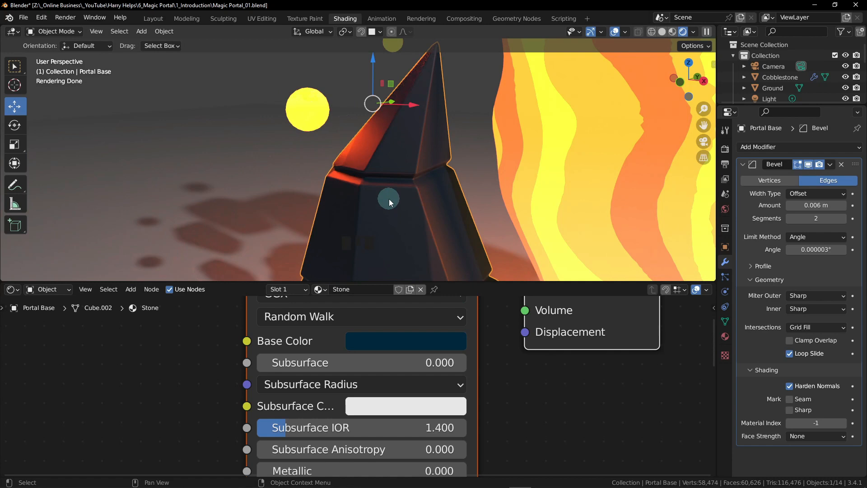
pyautogui.scroll(-4, 388, 198)
pyautogui.moveTo(427, 213); pyautogui.dragTo(385, 177, button='middle')
pyautogui.scroll(-2, 429, 210)
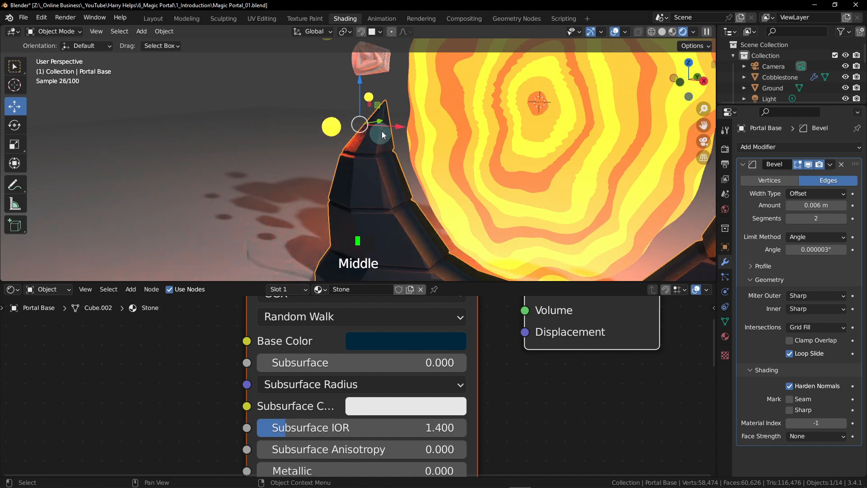
pyautogui.scroll(6, 374, 130)
pyautogui.scroll(1, 359, 138)
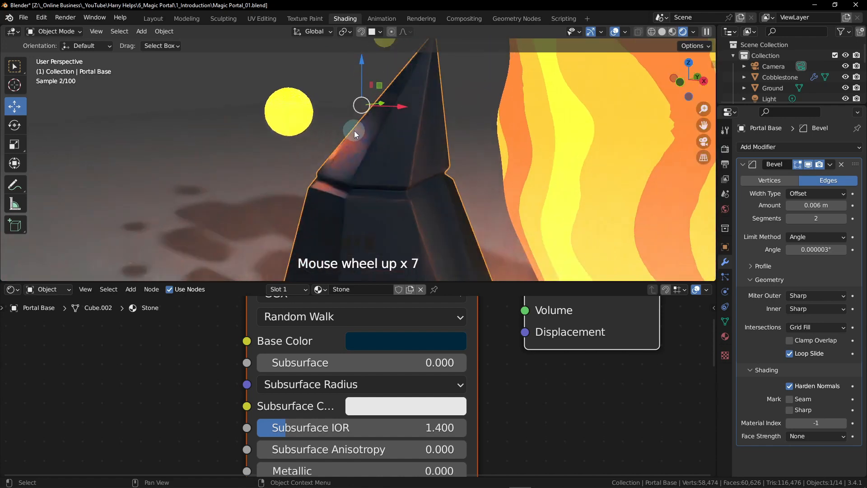
pyautogui.moveTo(354, 131); pyautogui.dragTo(416, 169, button='middle')
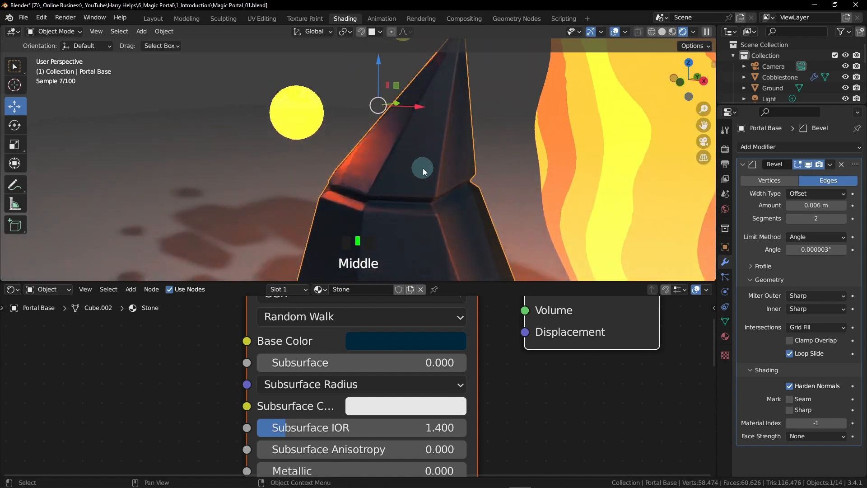
# Try the Stone material without any specular reflection, and set its Specular to 0.7
pyautogui.moveTo(496, 444); pyautogui.dragTo(510, 470, button='middle')
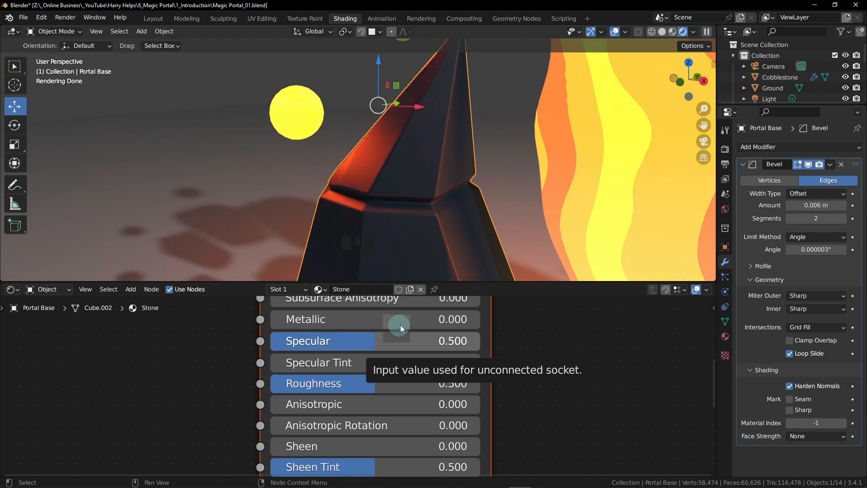
pyautogui.moveTo(374, 341); pyautogui.dragTo(248, 341)
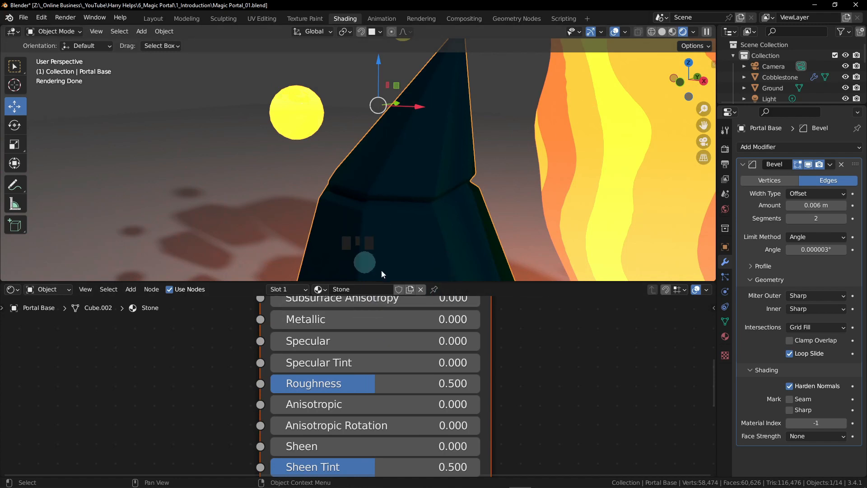
pyautogui.click(390, 344)
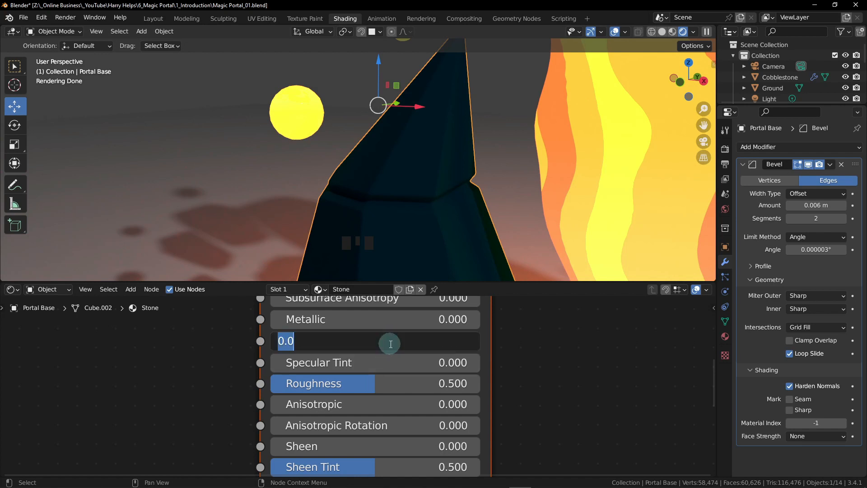
pyautogui.write('.7')
pyautogui.press('Return')
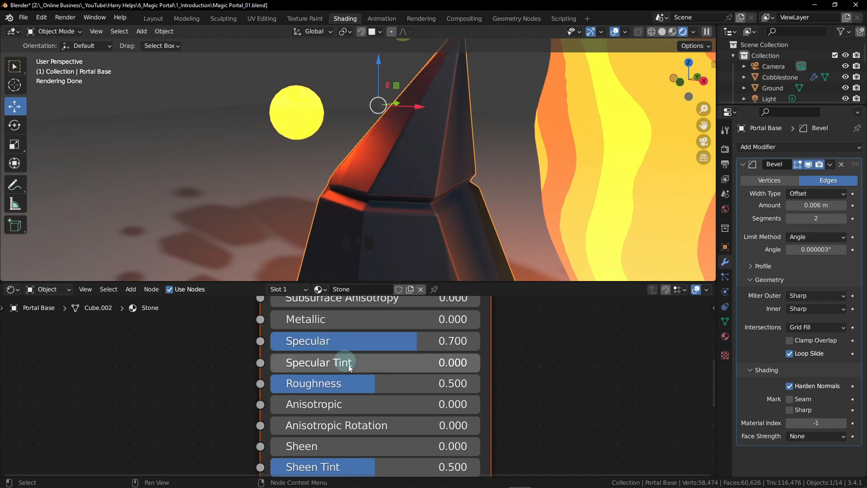
# Compare the Stone material's Roughness at 0 and 1, and set it to 0.4
pyautogui.moveTo(372, 386); pyautogui.dragTo(253, 386)
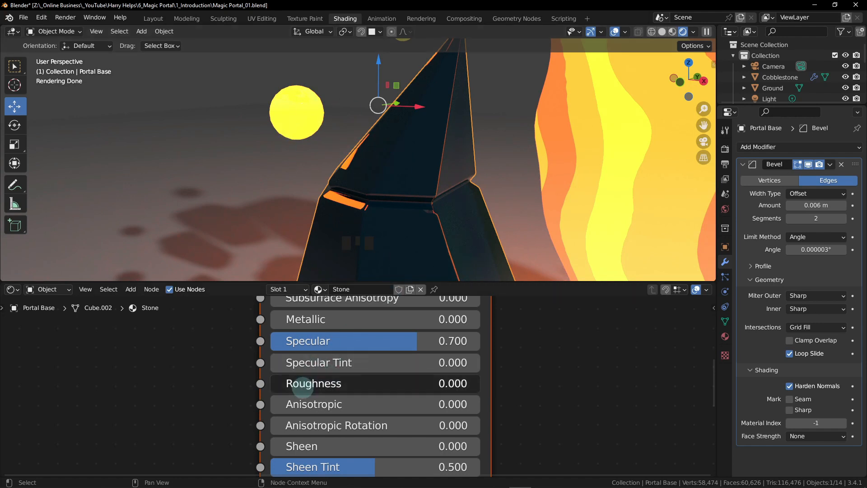
pyautogui.moveTo(303, 387); pyautogui.dragTo(481, 387)
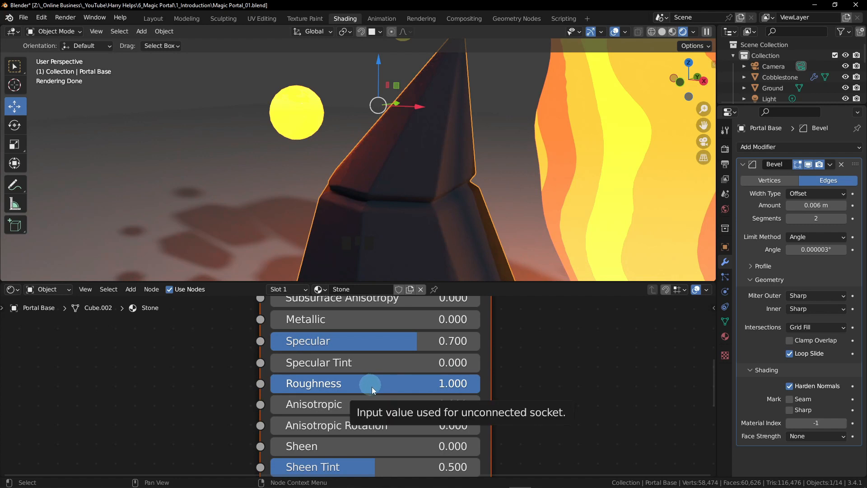
pyautogui.click(433, 385)
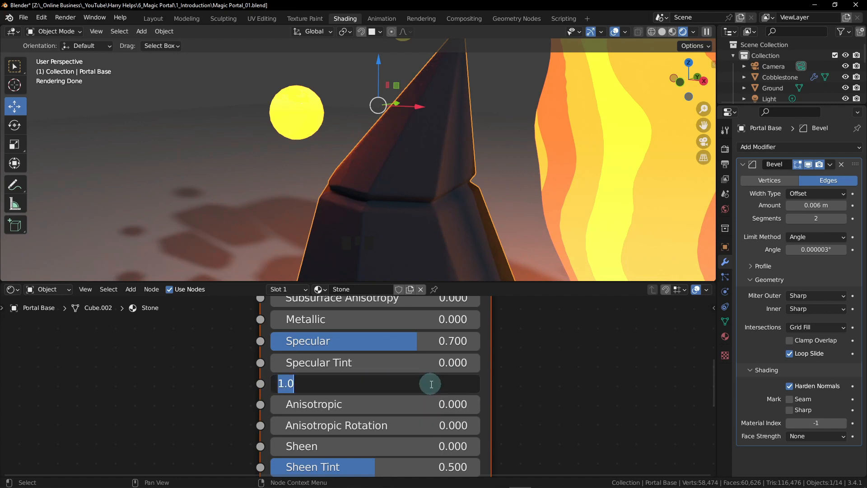
pyautogui.write('.4')
pyautogui.press('Return')
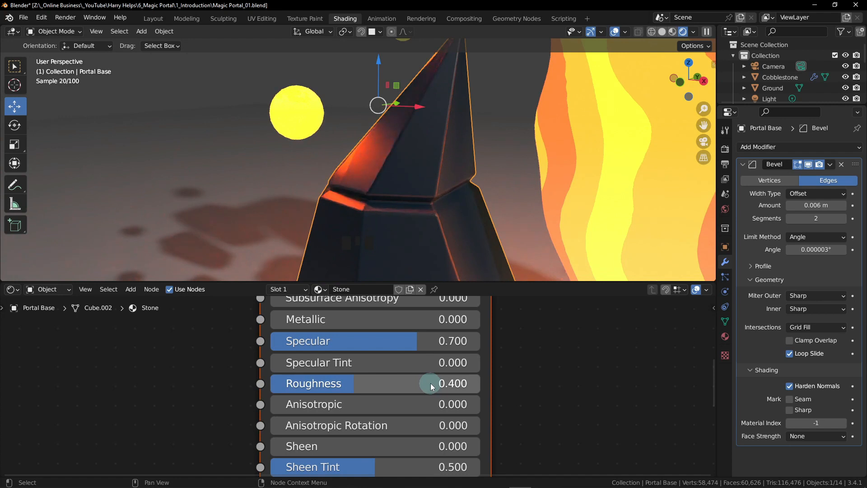
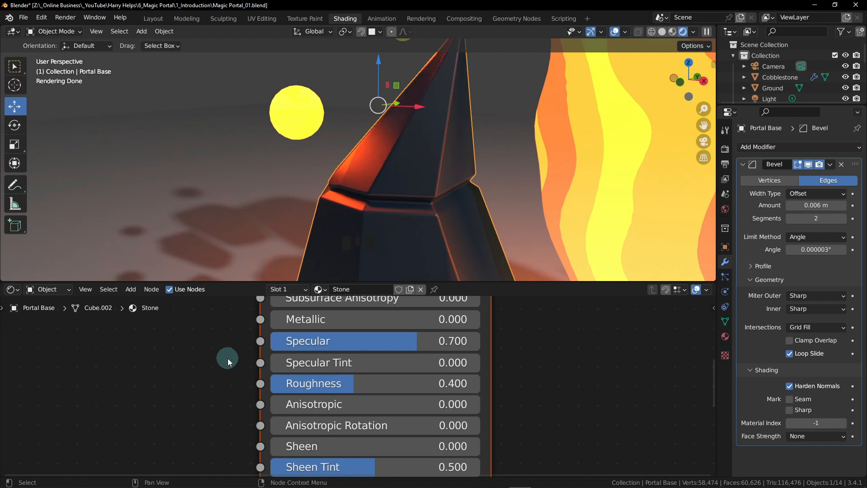
# Add a Bump node to the Stone material and connect its Normal output to the Principled BSDF's Normal input
pyautogui.keyDown('ctrl'); pyautogui.moveTo(227, 358); pyautogui.dragTo(366, 382, button='middle'); pyautogui.keyUp('ctrl')
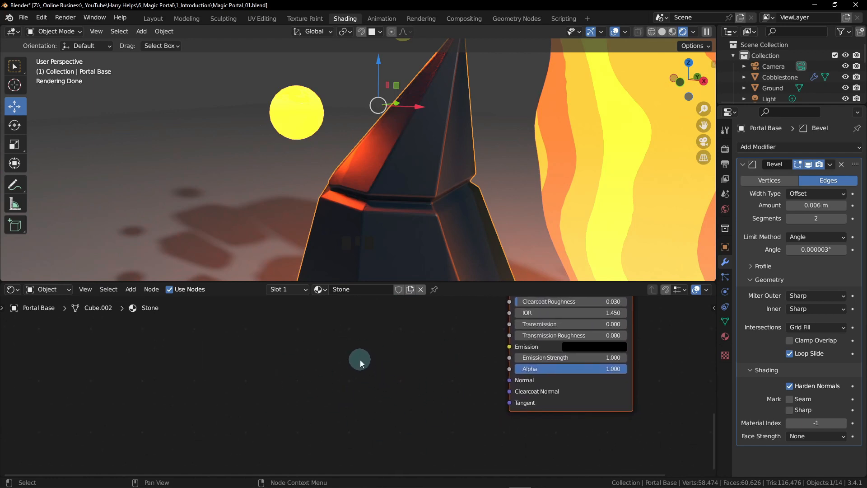
pyautogui.hotkey('shift', 'a')
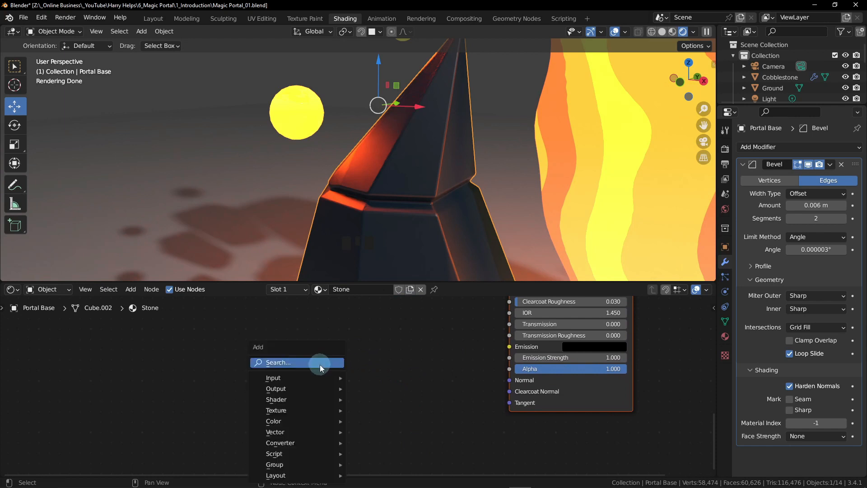
pyautogui.click(320, 364)
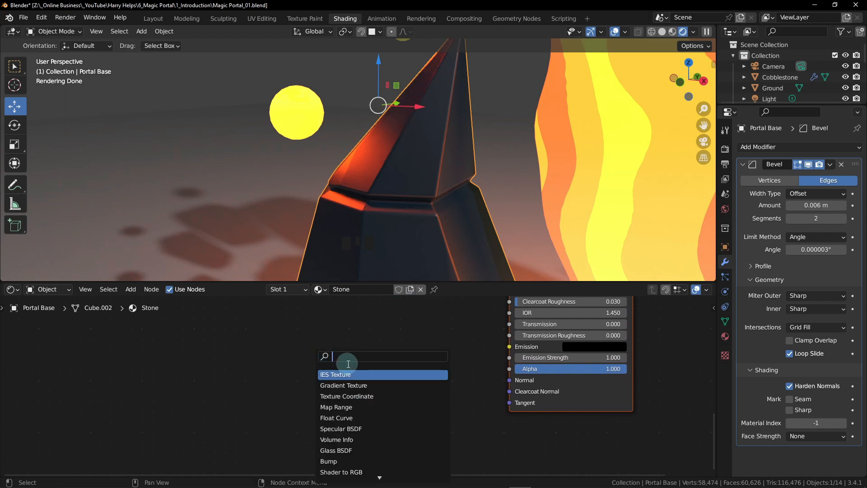
pyautogui.write('bump')
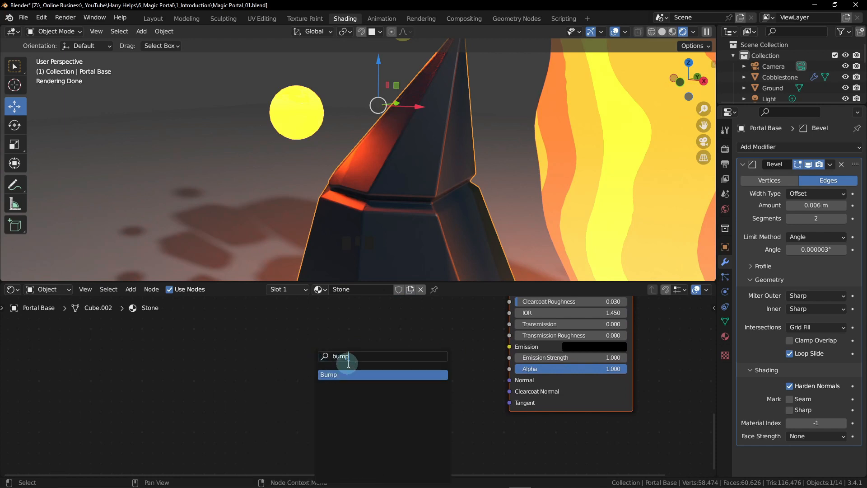
pyautogui.press('Return')
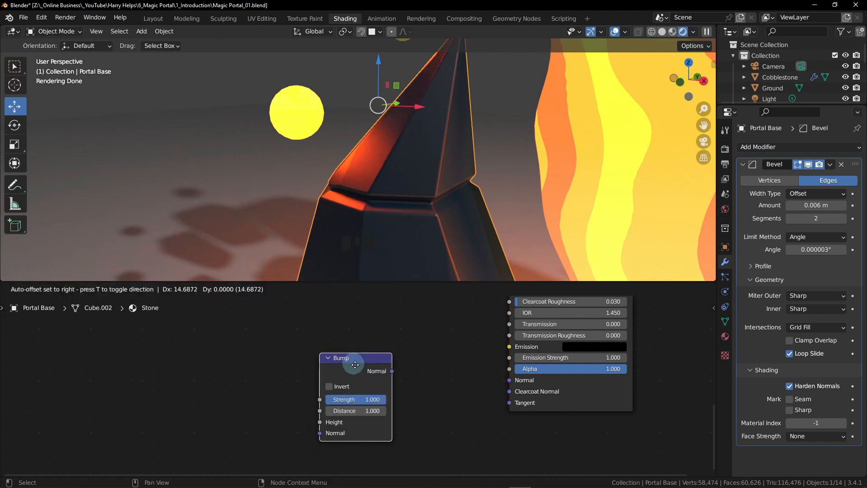
pyautogui.click(412, 354)
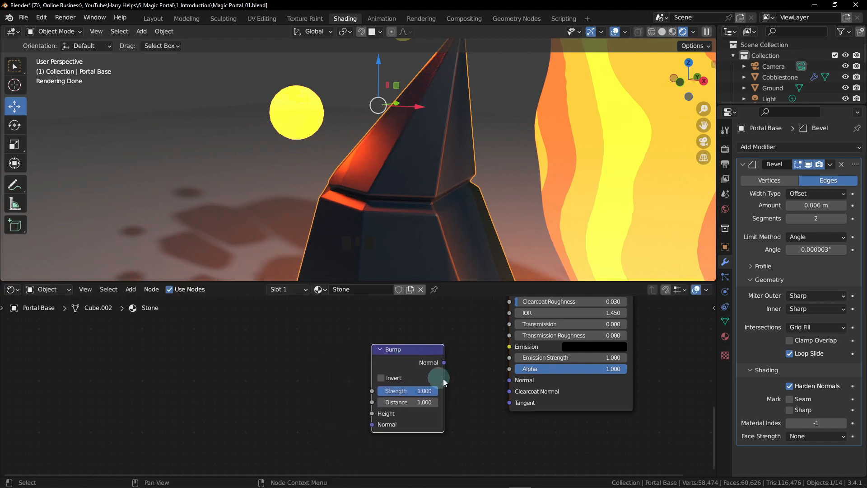
pyautogui.scroll(1, 400, 359)
pyautogui.moveTo(468, 381); pyautogui.dragTo(380, 355, button='middle')
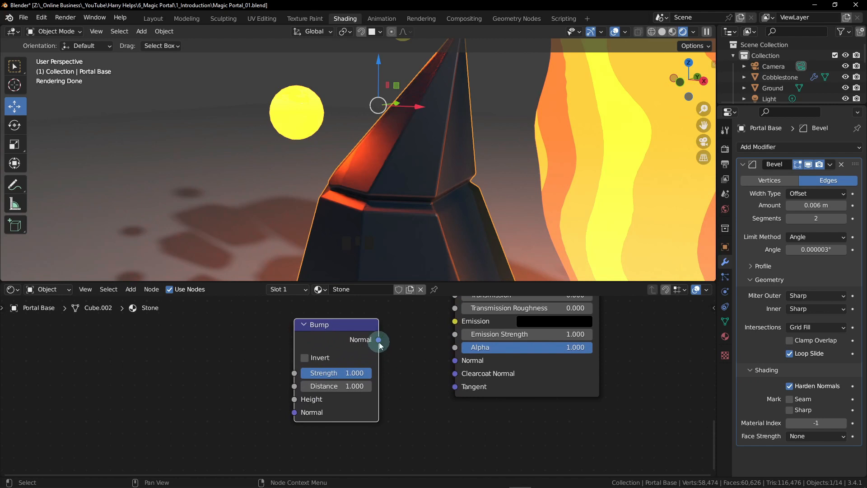
pyautogui.moveTo(378, 339); pyautogui.dragTo(455, 360)
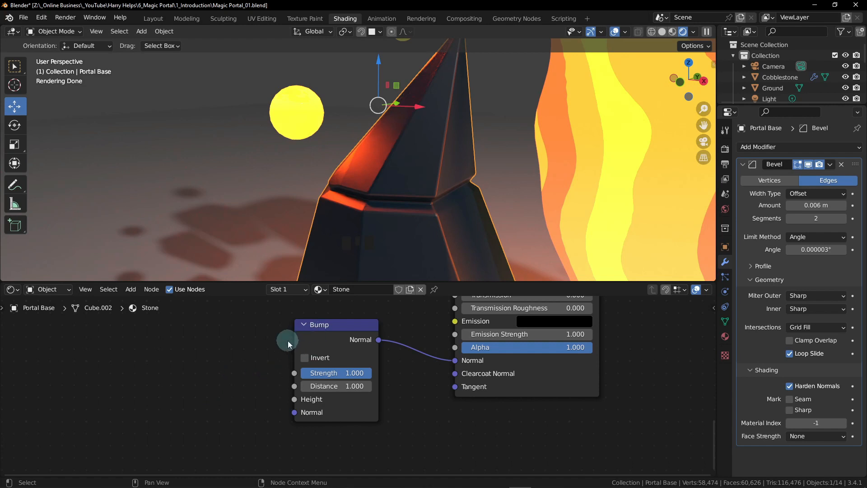
# Set the Bump node's Strength to 0.175
pyautogui.click(331, 373)
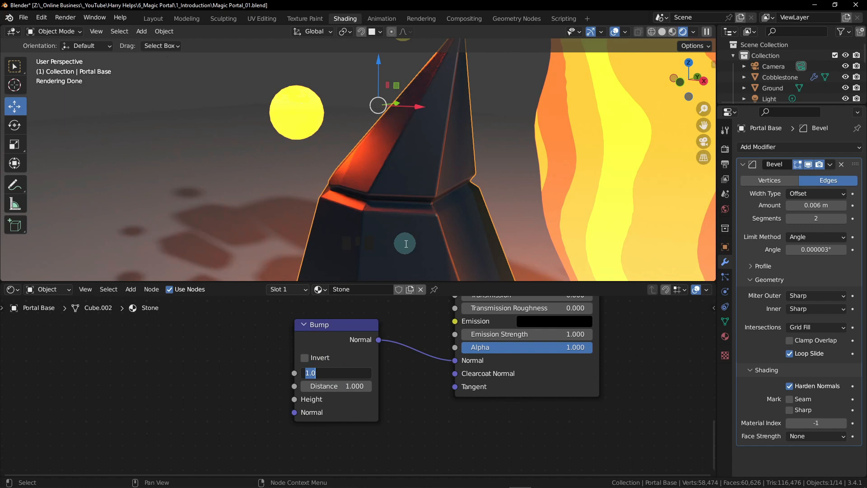
pyautogui.write('.175')
pyautogui.press('Return')
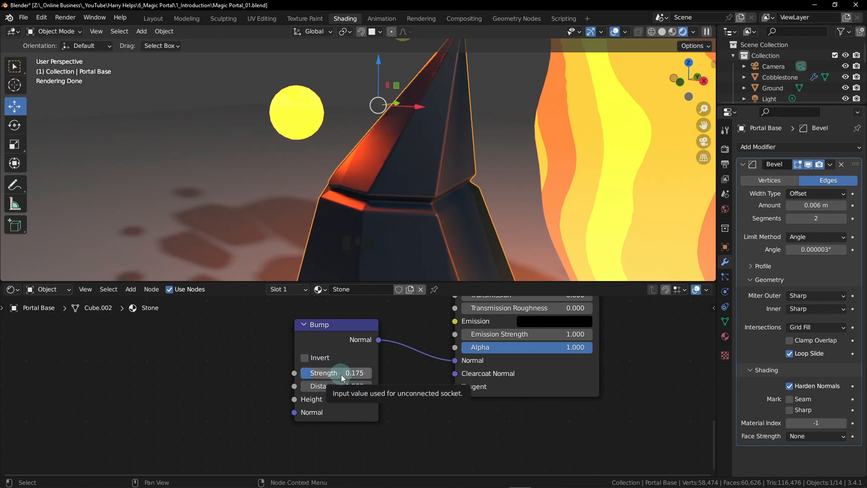
# Add a Voronoi Texture node to the Stone material and connect its Distance output to the Bump node's Height input
pyautogui.moveTo(227, 376); pyautogui.dragTo(281, 374, button='middle')
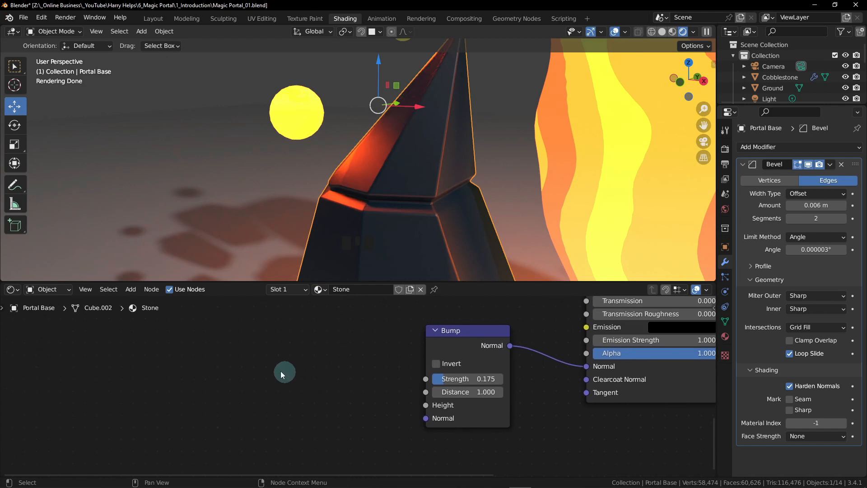
pyautogui.hotkey('shift', 'a')
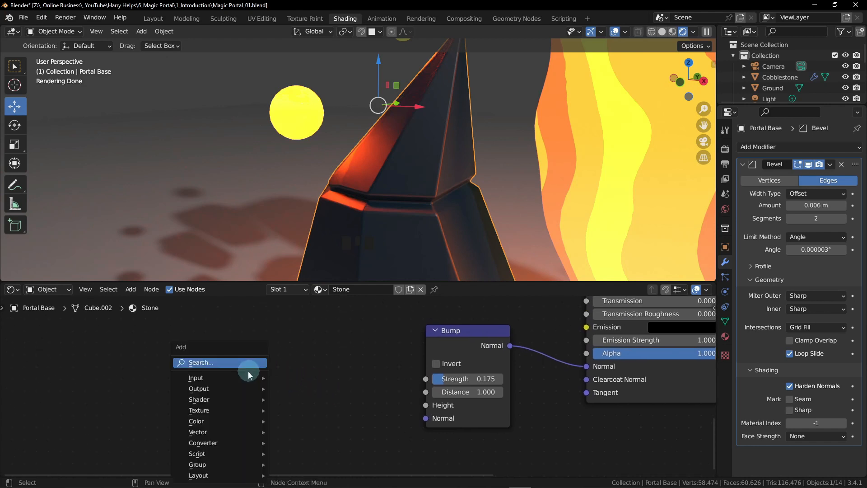
pyautogui.click(203, 363)
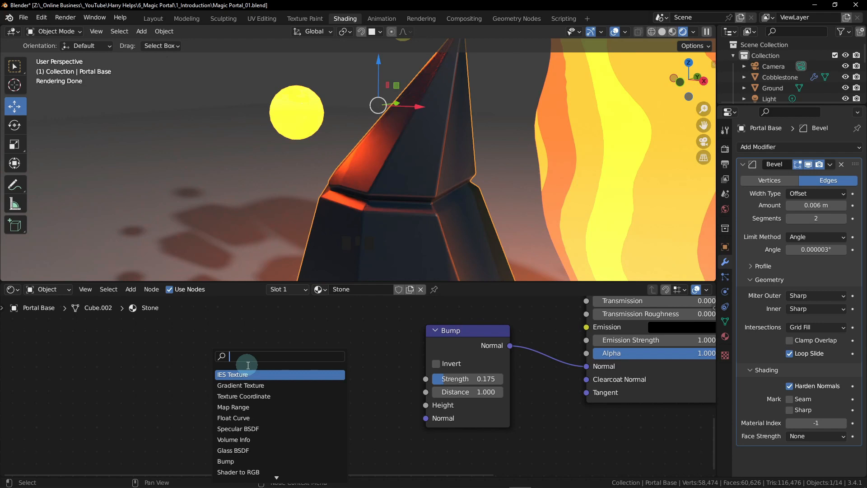
pyautogui.write('vor')
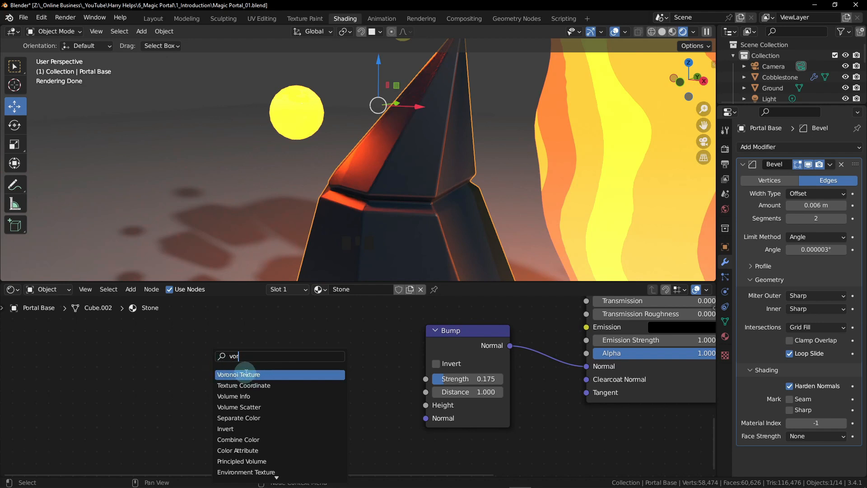
pyautogui.click(246, 373)
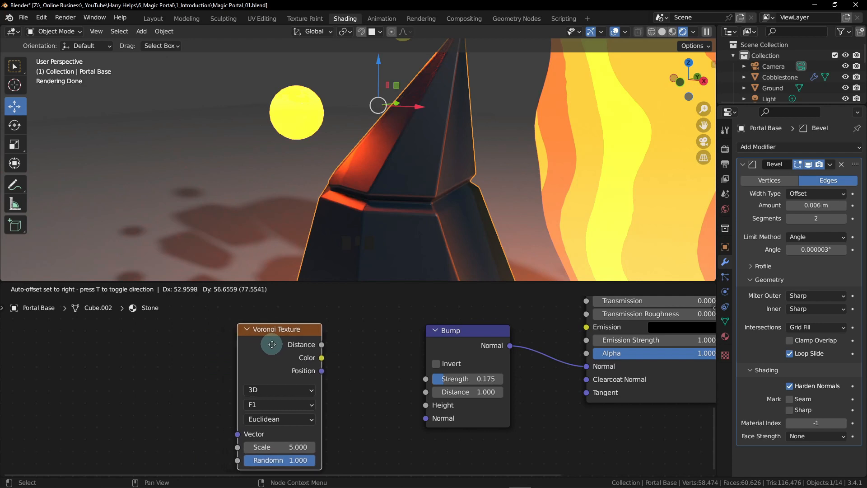
pyautogui.click(272, 344)
pyautogui.moveTo(388, 372); pyautogui.dragTo(334, 362, button='middle')
pyautogui.moveTo(265, 330); pyautogui.dragTo(375, 397)
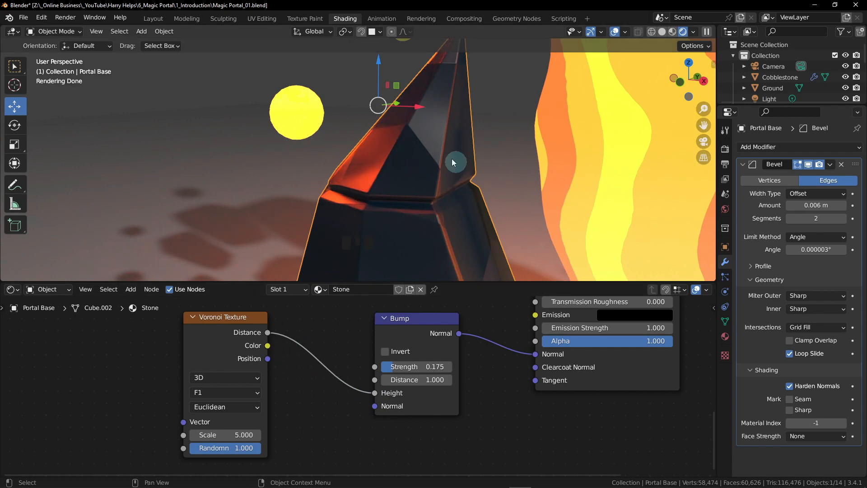
# Change the Voronoi Texture's feature output to Distance to Edge and set its Scale to 2
pyautogui.scroll(-9, 447, 179)
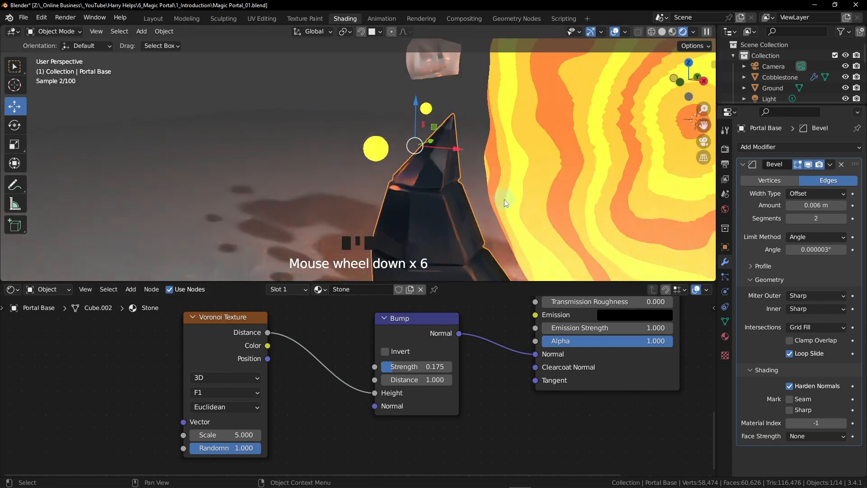
pyautogui.moveTo(522, 201); pyautogui.dragTo(335, 166, button='middle')
pyautogui.moveTo(470, 208); pyautogui.dragTo(431, 172, button='middle')
pyautogui.keyDown('alt'); pyautogui.moveTo(472, 191); pyautogui.dragTo(469, 139, button='middle'); pyautogui.keyUp('alt')
pyautogui.scroll(2, 504, 190)
pyautogui.scroll(2, 469, 144)
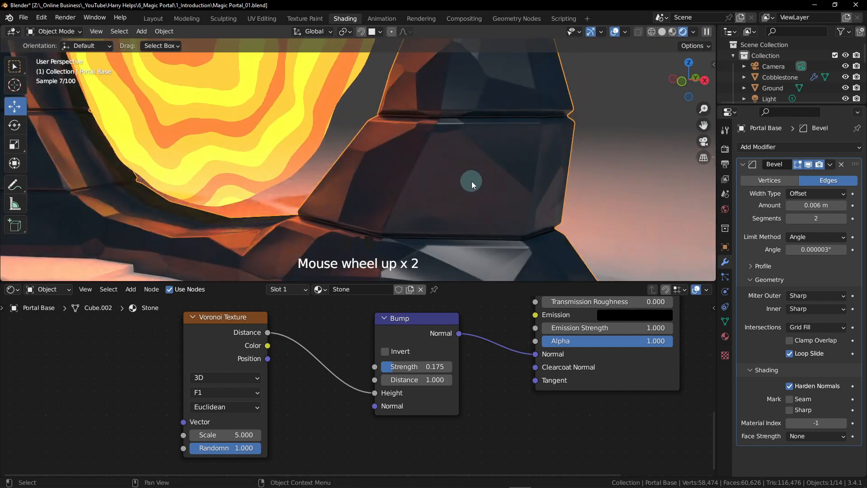
pyautogui.moveTo(469, 177)
pyautogui.mouseDown(button='middle')
pyautogui.moveTo(462, 160)
pyautogui.moveTo(470, 162)
pyautogui.mouseUp(button='middle')
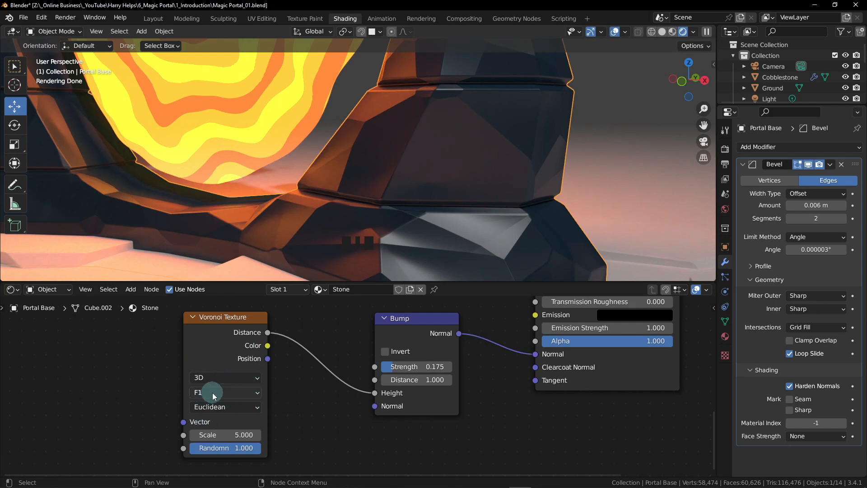
pyautogui.click(255, 392)
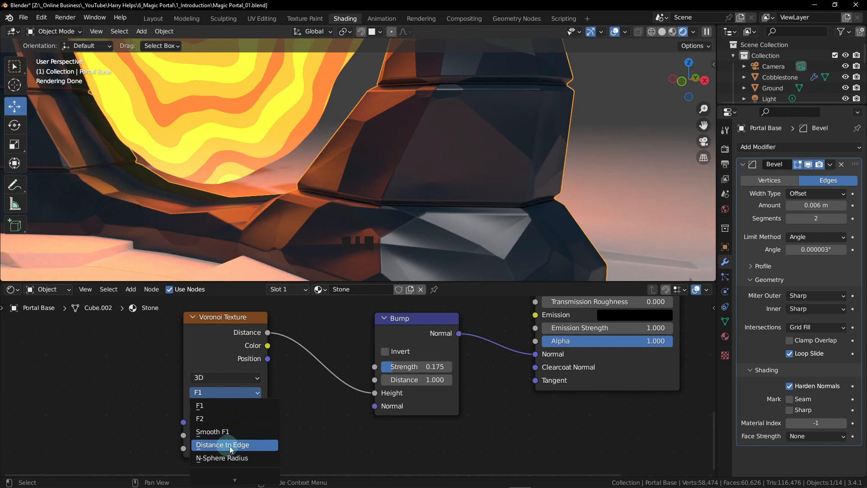
pyautogui.click(252, 445)
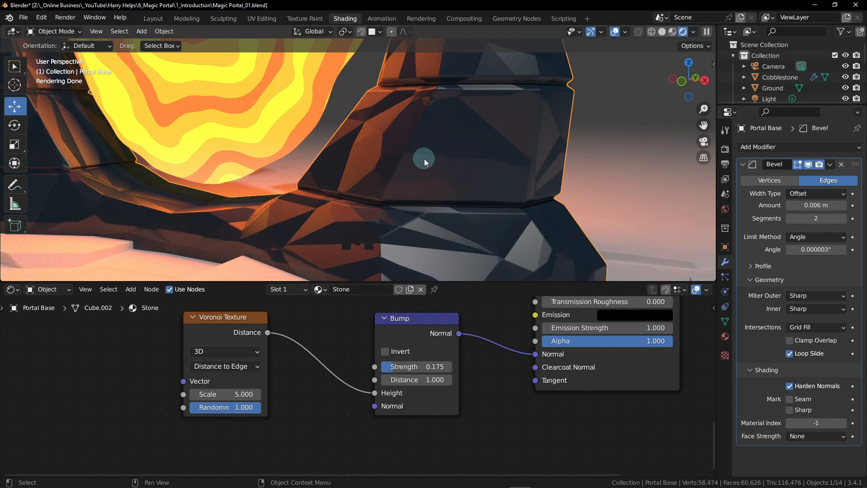
pyautogui.click(239, 394)
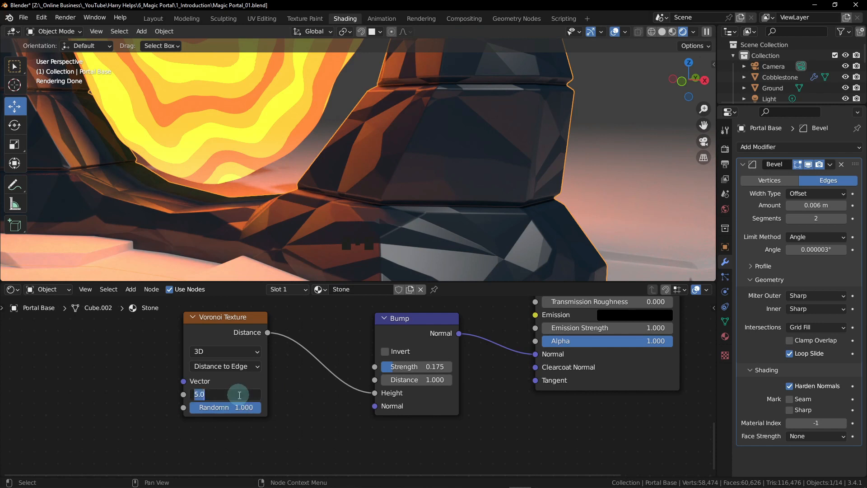
pyautogui.write('2')
pyautogui.press('Return')
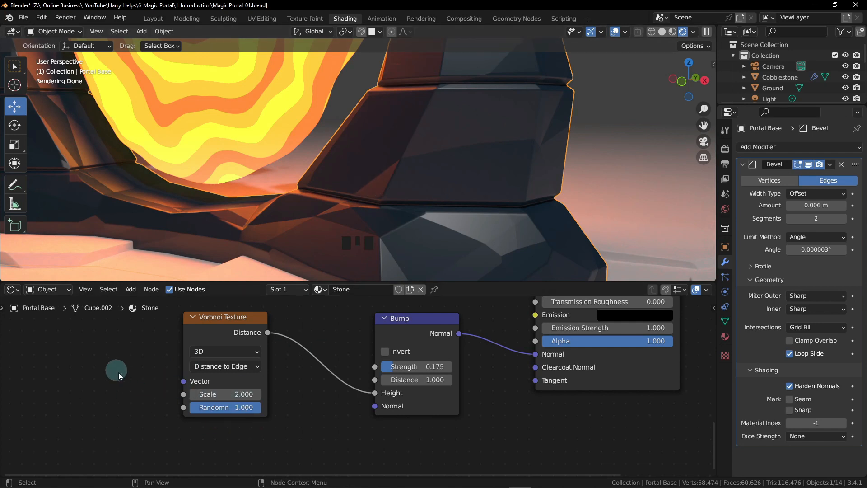
# Add a Mapping node ahead of the Voronoi Texture node in the Stone material
pyautogui.moveTo(118, 372); pyautogui.dragTo(367, 403, button='middle')
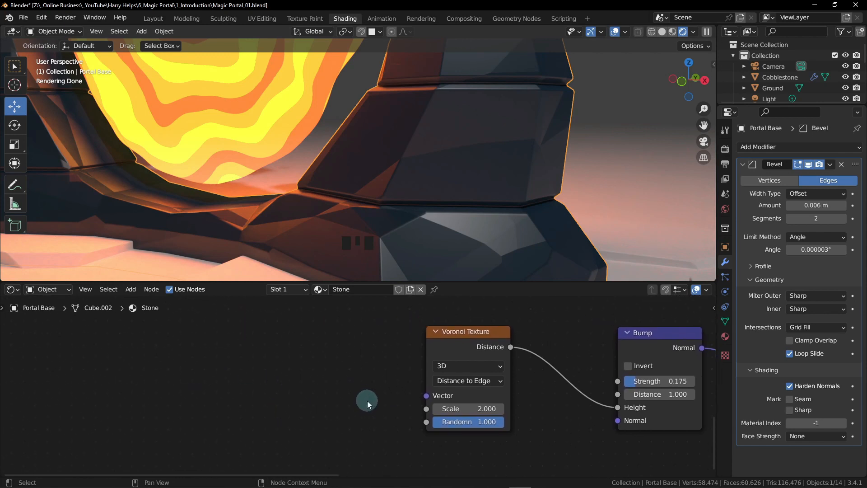
pyautogui.hotkey('shift', 'a')
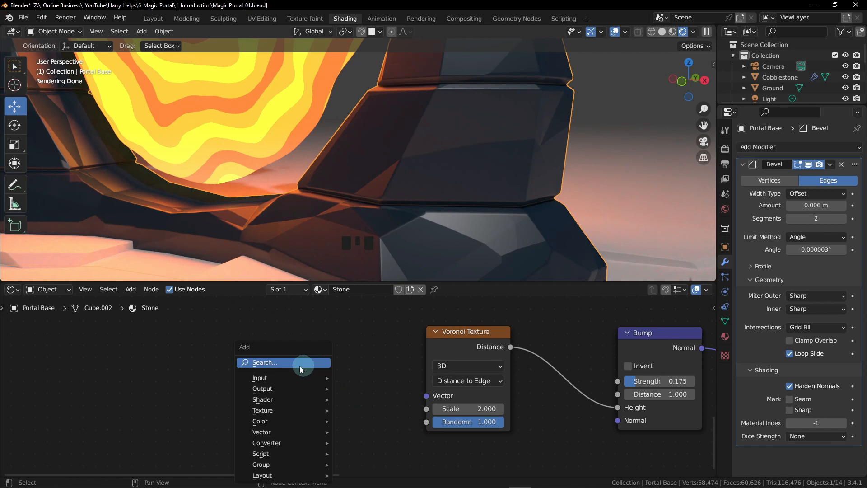
pyautogui.click(272, 364)
pyautogui.write('ma')
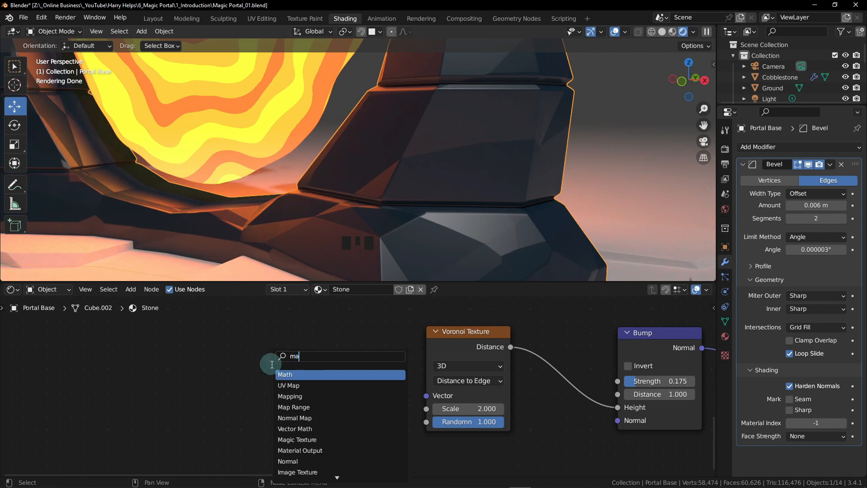
pyautogui.write('pp')
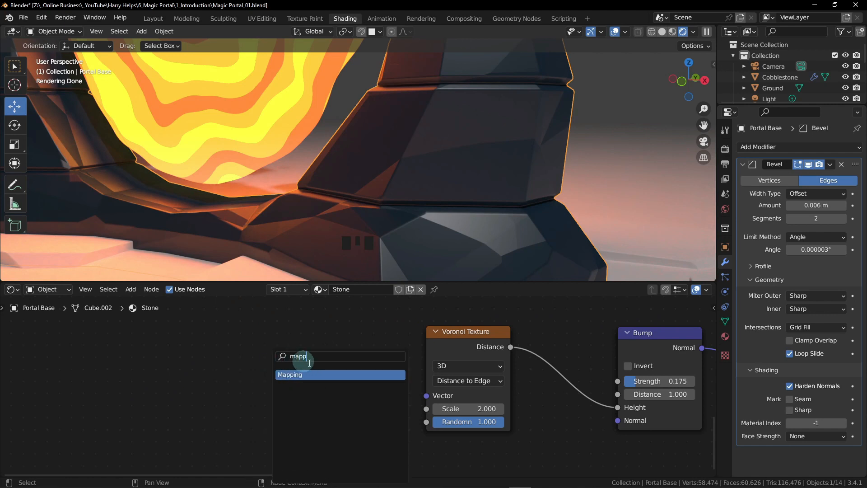
pyautogui.click(291, 374)
pyautogui.click(258, 366)
# Add a Texture Coordinate node ahead of the Mapping node
pyautogui.moveTo(258, 366); pyautogui.dragTo(383, 384, button='middle')
pyautogui.hotkey('shift', 'a')
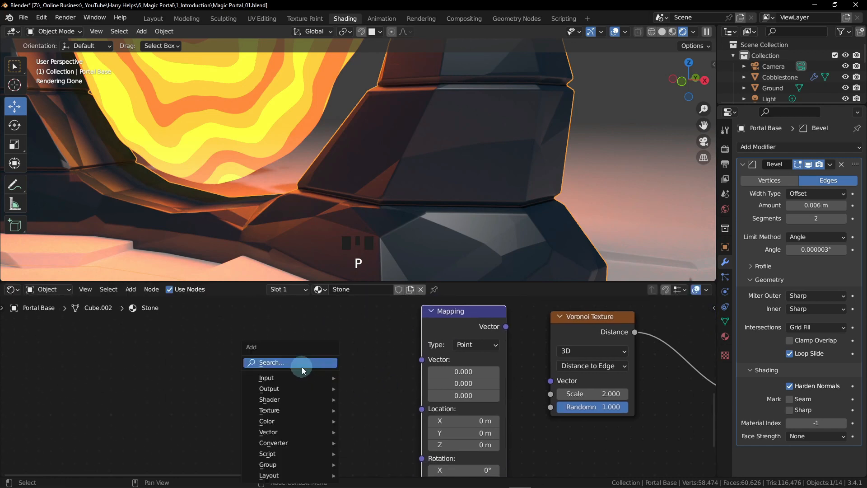
pyautogui.click(300, 363)
pyautogui.write('tex')
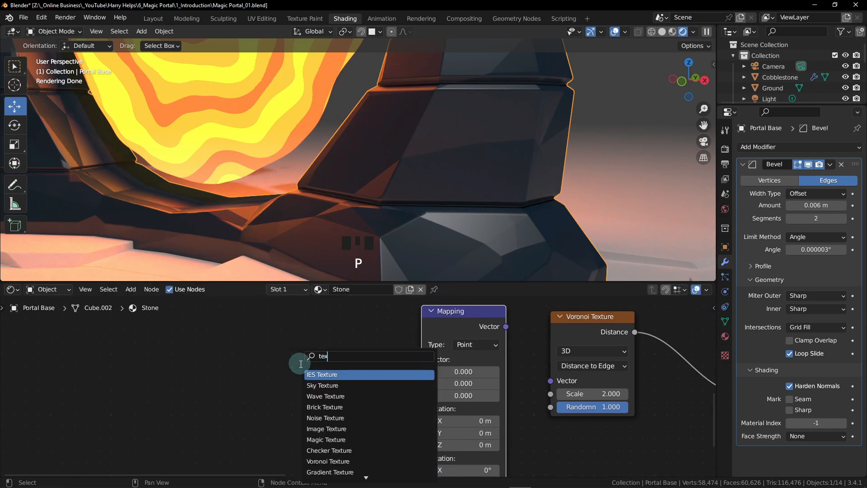
pyautogui.write('ture c')
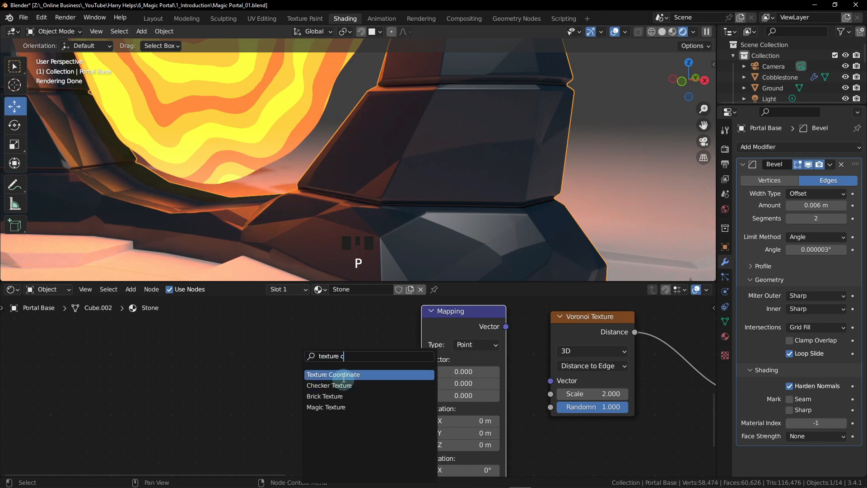
pyautogui.moveTo(336, 352); pyautogui.dragTo(349, 340)
# Connect the Texture Coordinate's Object output to the Mapping node's Vector input, and the Mapping's Vector output to the Voronoi Texture's Vector input
pyautogui.moveTo(399, 370); pyautogui.dragTo(303, 362, button='middle')
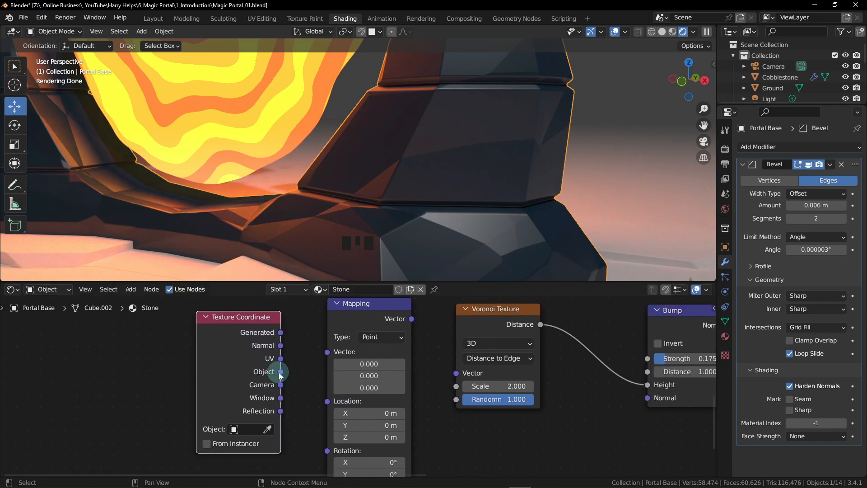
pyautogui.moveTo(280, 371); pyautogui.dragTo(327, 352)
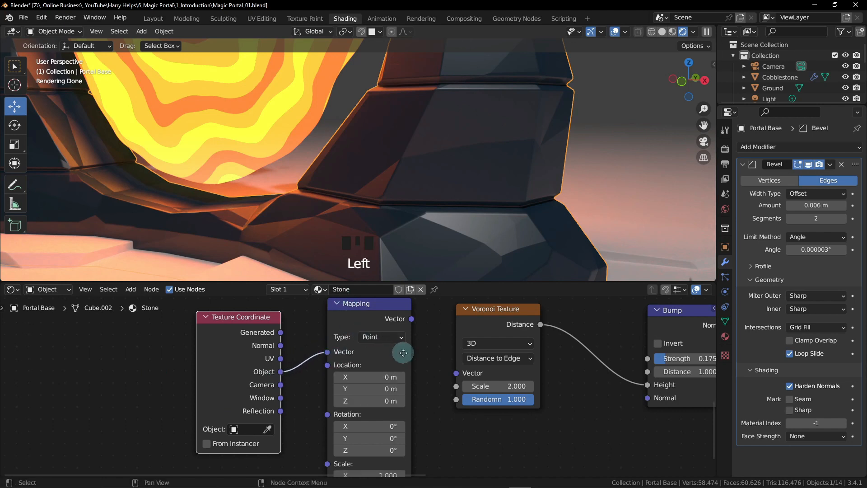
pyautogui.moveTo(399, 351); pyautogui.dragTo(301, 345, button='middle')
pyautogui.moveTo(310, 317); pyautogui.dragTo(354, 373)
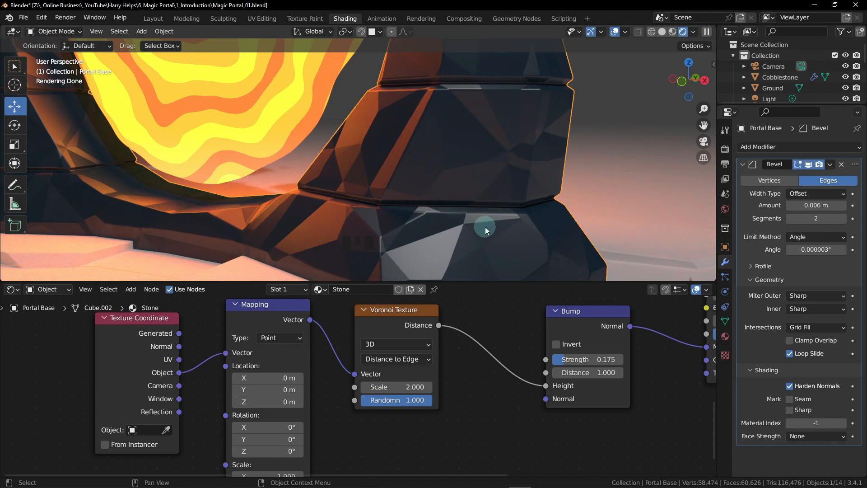
# Set the Mapping node's Scale to -0.4 on X and 1.4 on Y
pyautogui.moveTo(234, 375); pyautogui.dragTo(233, 383, button='middle')
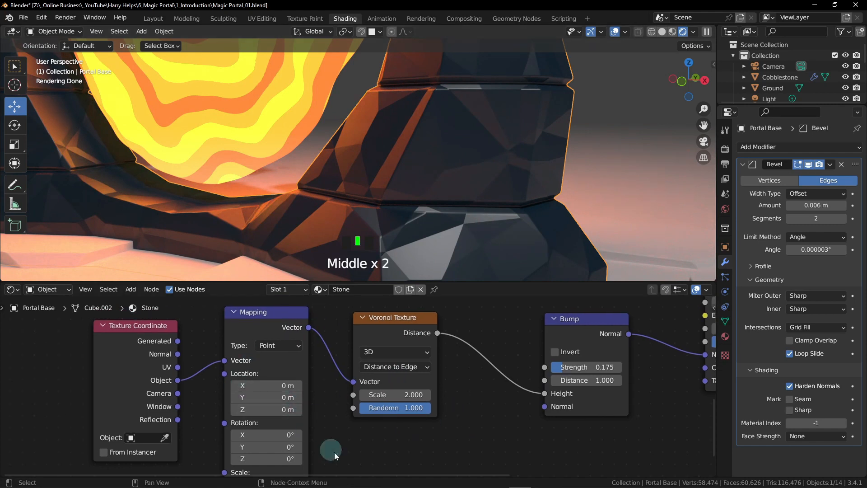
pyautogui.moveTo(330, 445); pyautogui.dragTo(384, 372, button='middle')
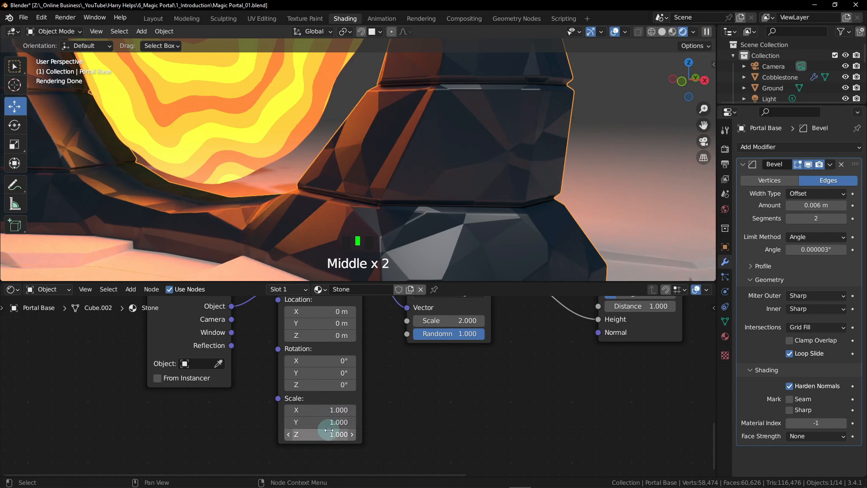
pyautogui.click(324, 409)
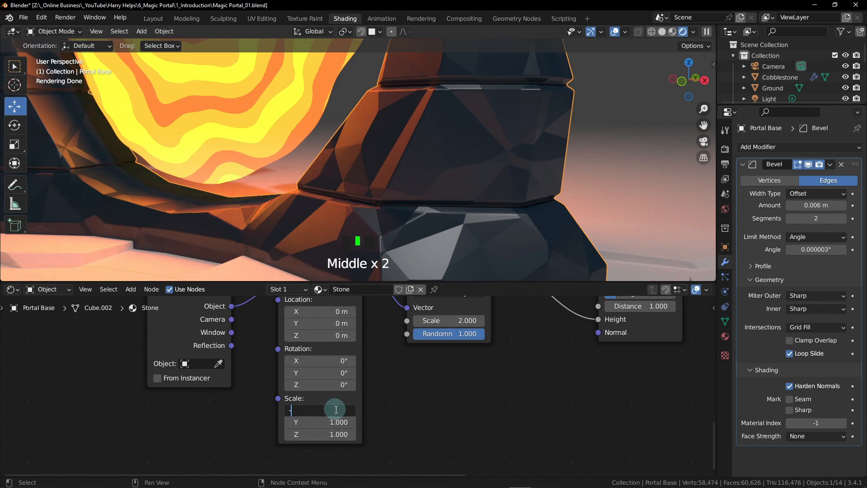
pyautogui.write('-.4')
pyautogui.press('Return')
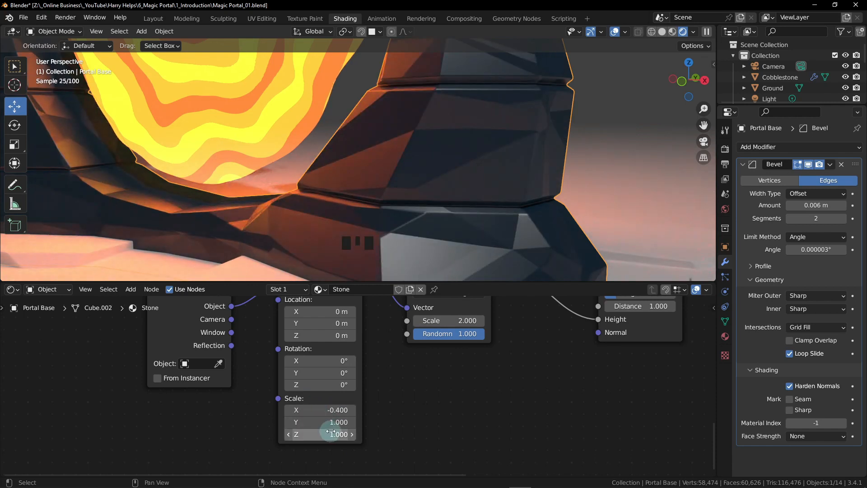
pyautogui.click(327, 422)
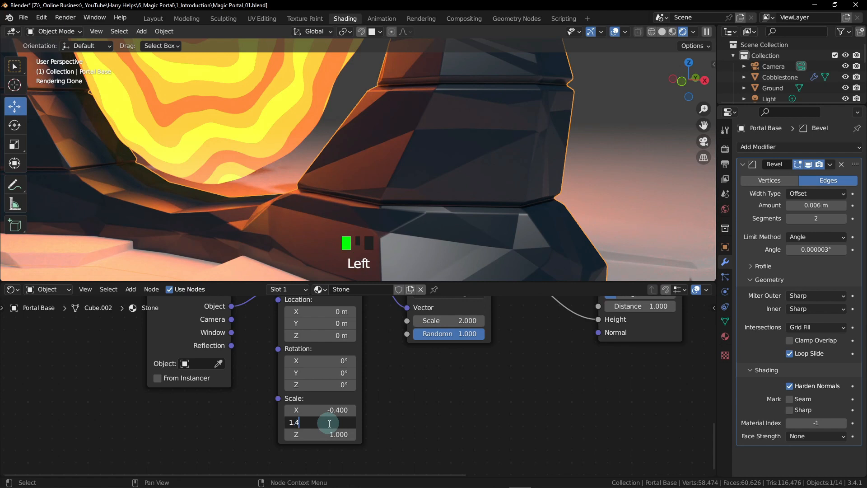
pyautogui.write('1.4')
pyautogui.press('Return')
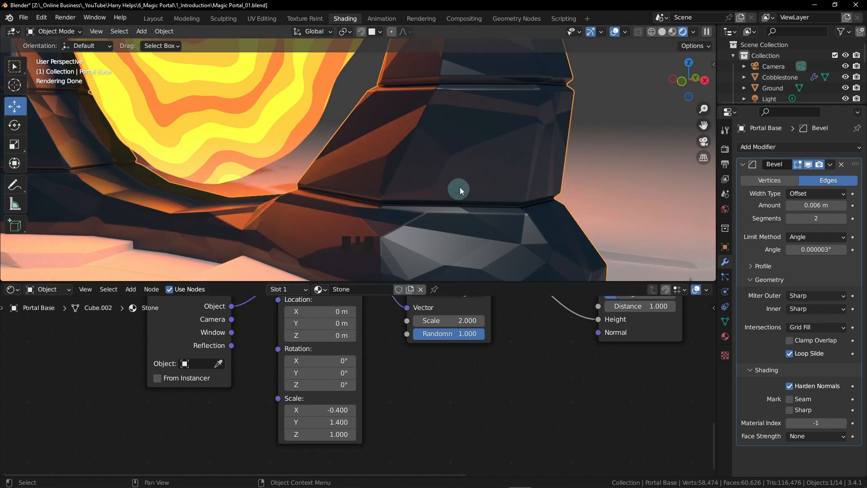
# Insert a ColorRamp node between the Voronoi Texture's Distance output and the Bump node's Height input
pyautogui.scroll(-2, 572, 211)
pyautogui.moveTo(464, 177); pyautogui.dragTo(462, 204, button='middle')
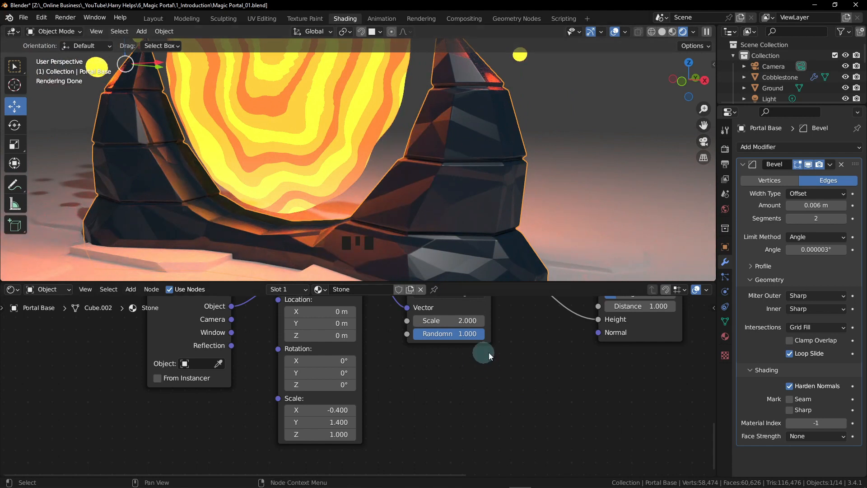
pyautogui.moveTo(549, 357); pyautogui.dragTo(395, 440, button='middle')
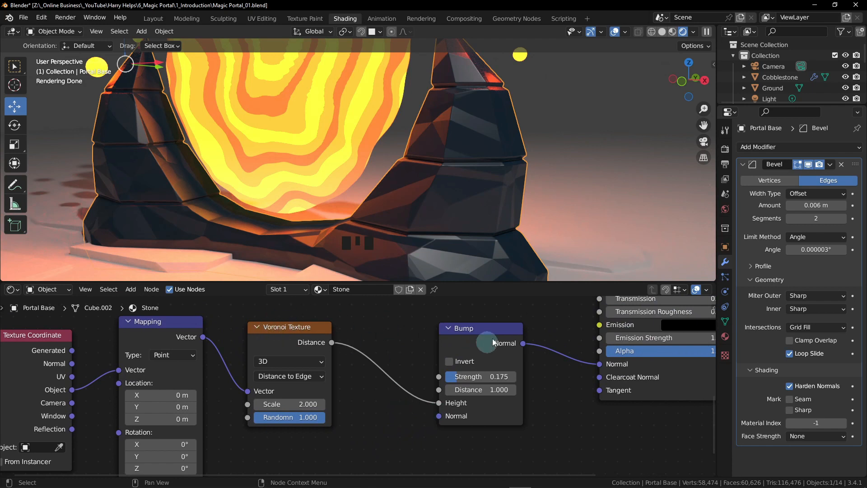
pyautogui.moveTo(360, 412); pyautogui.dragTo(367, 401, button='middle')
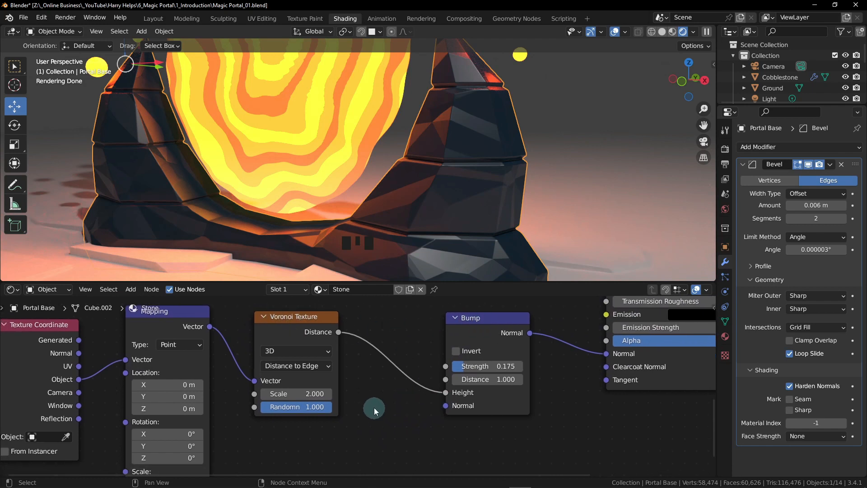
pyautogui.hotkey('shift', 'a')
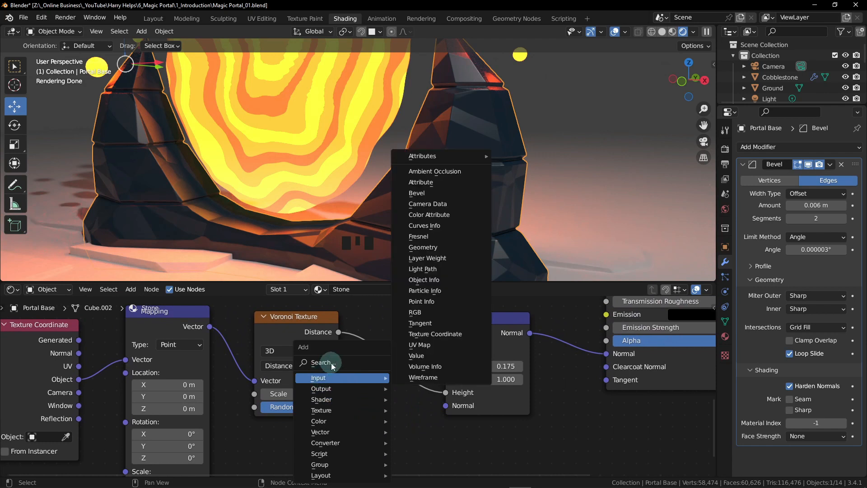
pyautogui.click(332, 363)
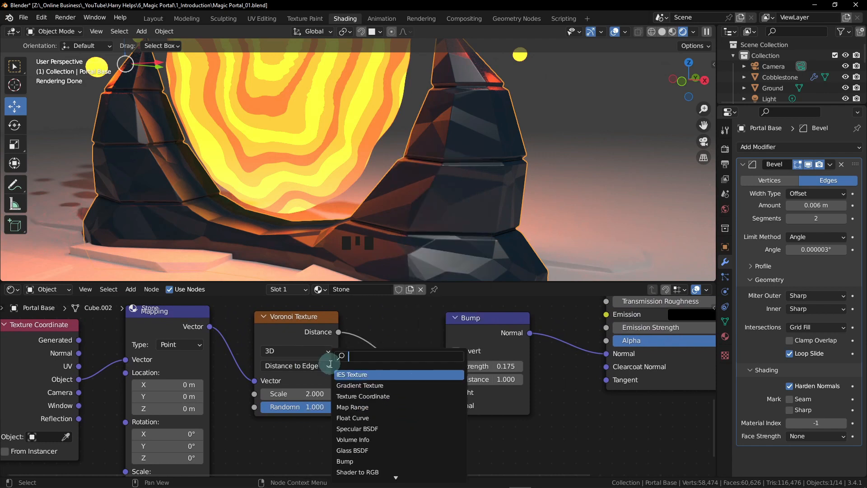
pyautogui.write('color')
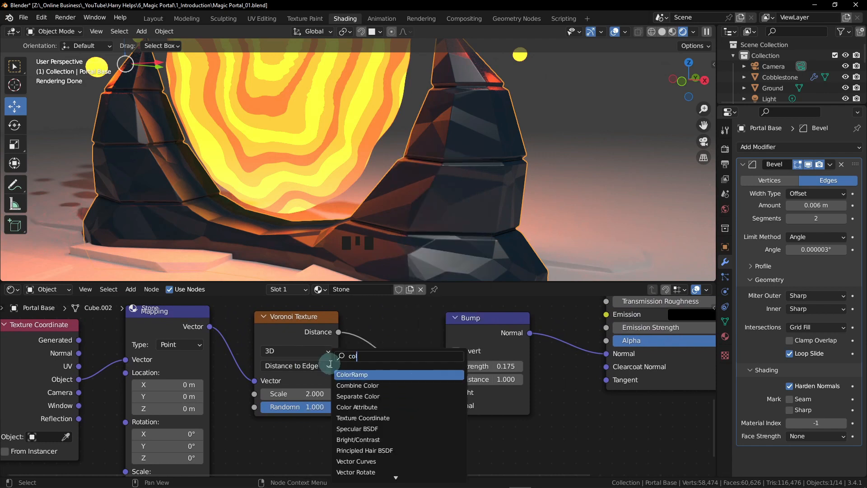
pyautogui.click(365, 374)
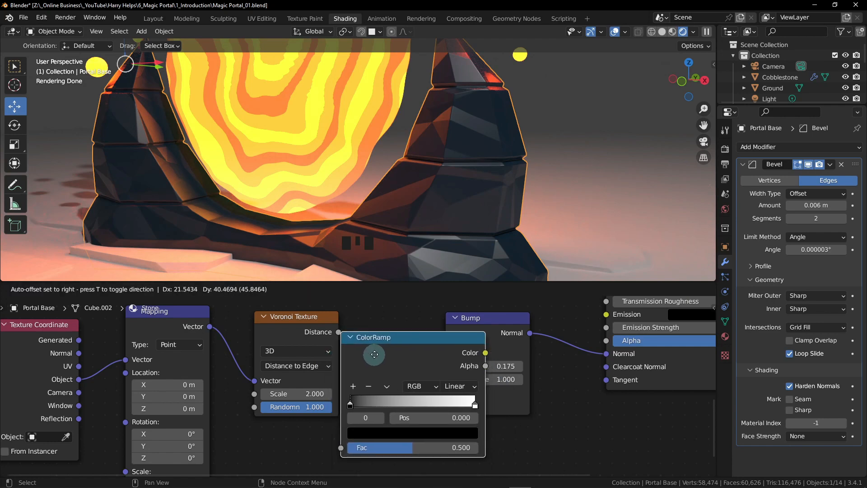
pyautogui.click(420, 352)
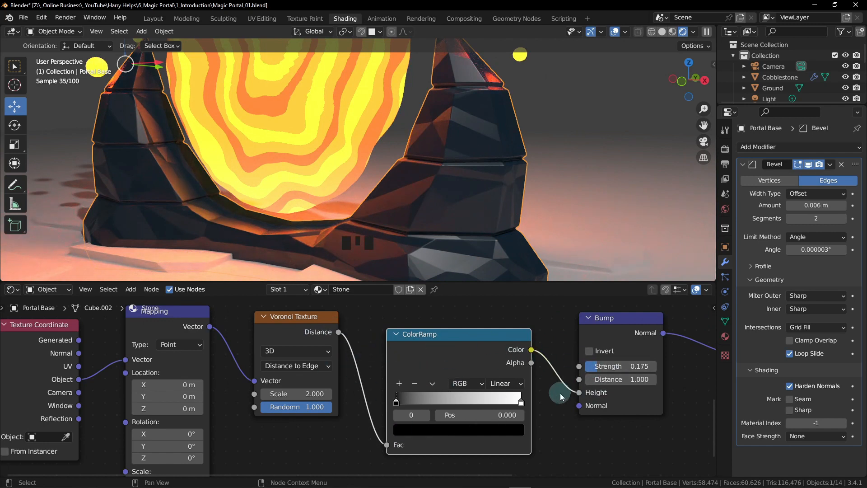
# Move the ColorRamp's white stop close to the black stop, setting its position to 0.015
pyautogui.click(521, 404)
pyautogui.click(519, 401)
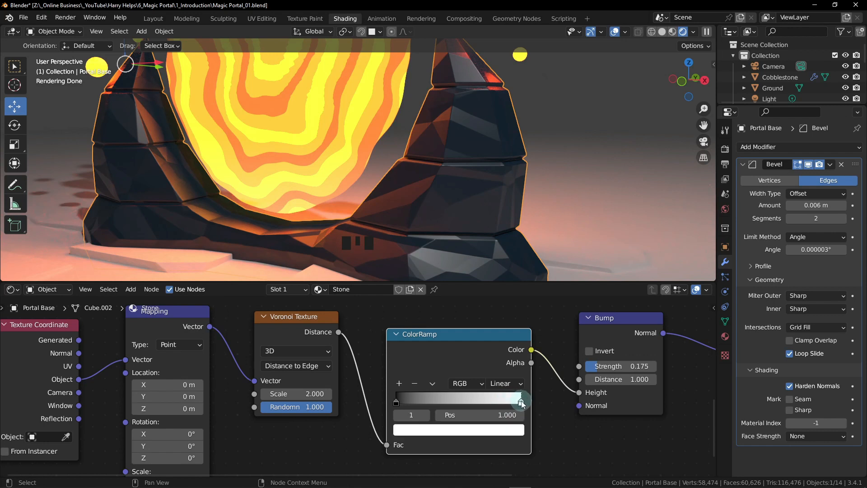
pyautogui.click(517, 404)
pyautogui.moveTo(517, 404); pyautogui.dragTo(447, 404)
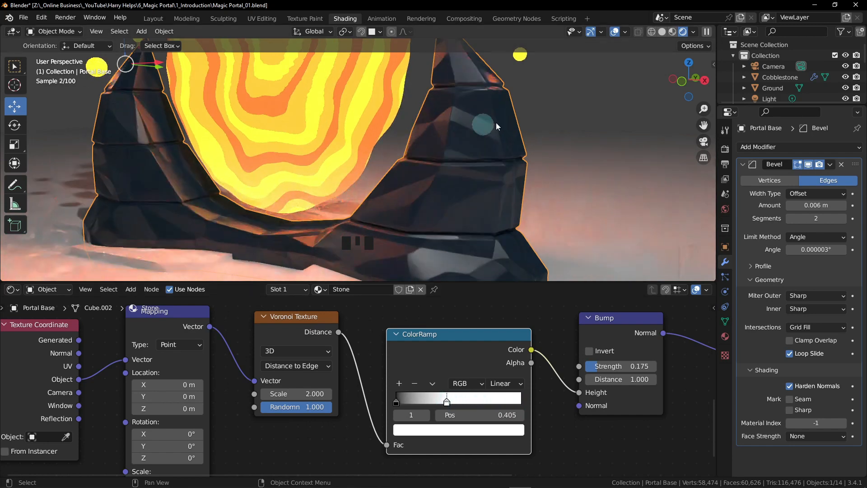
pyautogui.scroll(4, 481, 129)
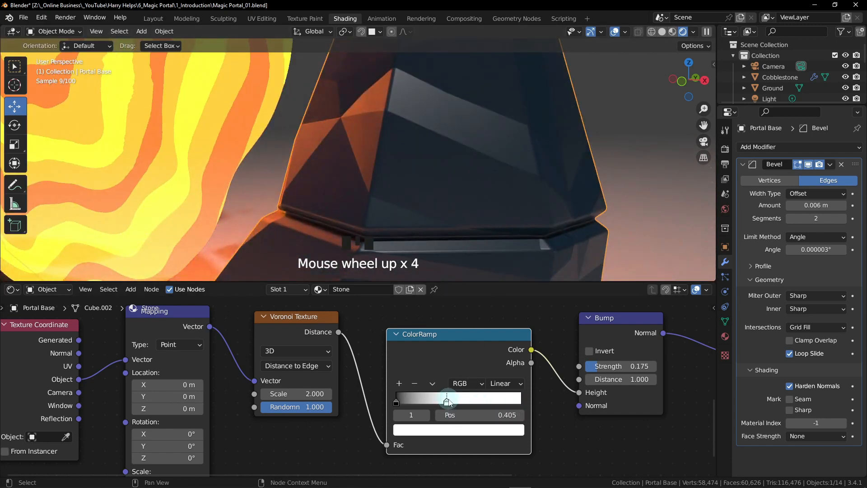
pyautogui.moveTo(447, 402); pyautogui.dragTo(398, 400)
pyautogui.scroll(-3, 423, 207)
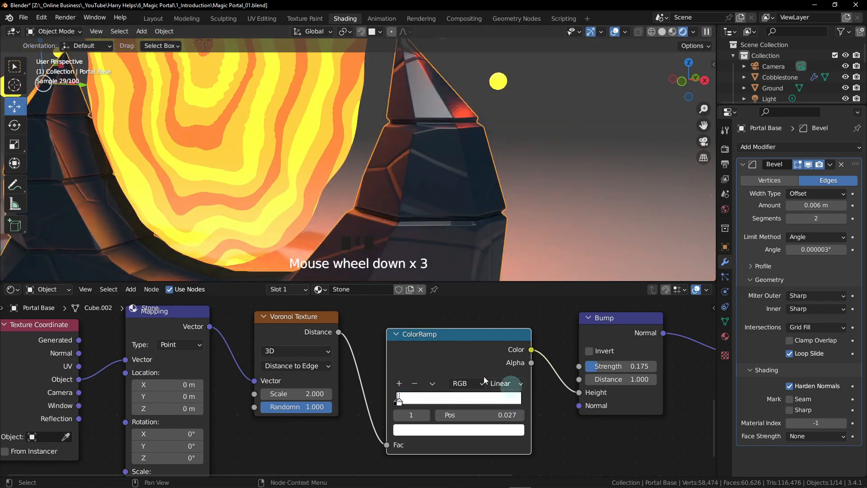
pyautogui.scroll(1, 395, 135)
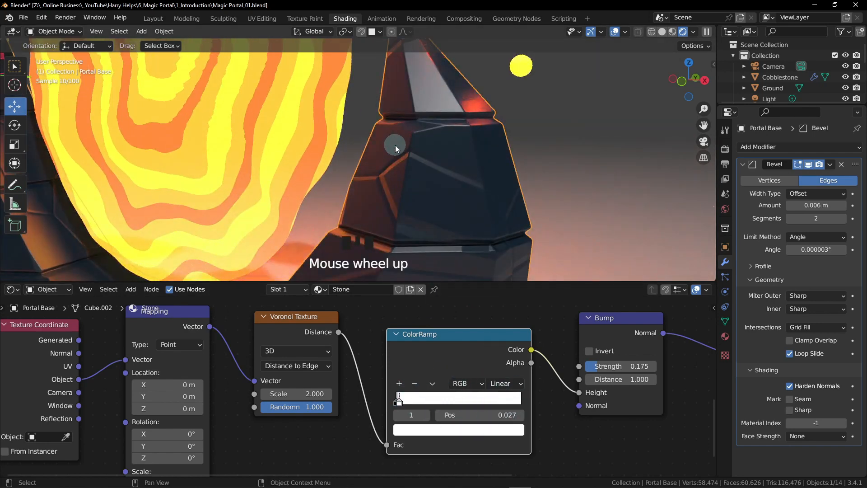
pyautogui.scroll(2, 386, 173)
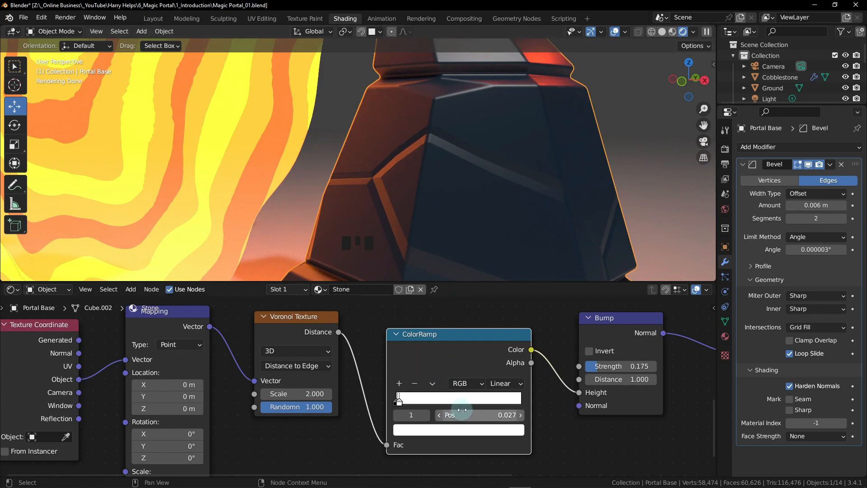
pyautogui.click(498, 415)
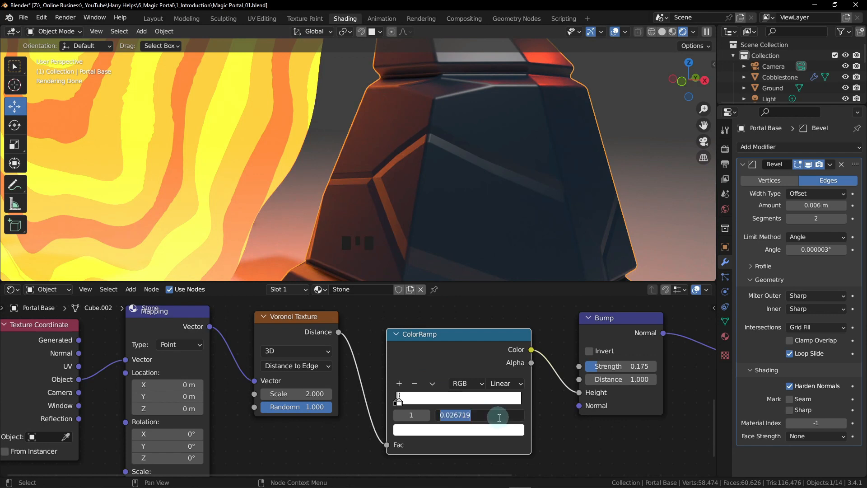
pyautogui.press('BackSpace')
pyautogui.press('Return')
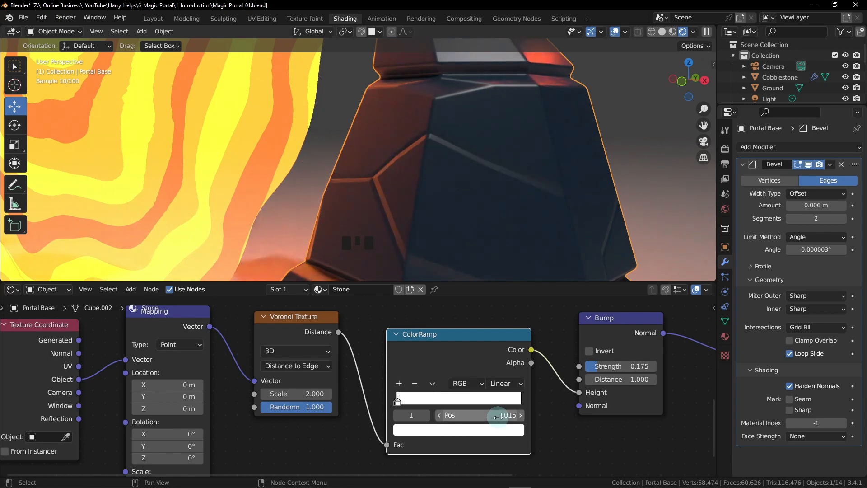
# Examine the crack pattern on the portal base's two pillars from several angles and distances
pyautogui.scroll(-3, 406, 154)
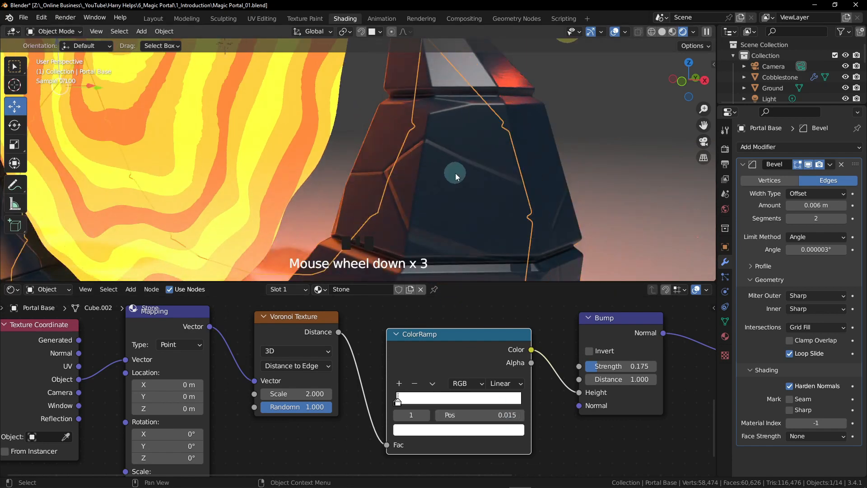
pyautogui.moveTo(399, 210); pyautogui.dragTo(234, 194, button='middle')
pyautogui.scroll(-2, 225, 194)
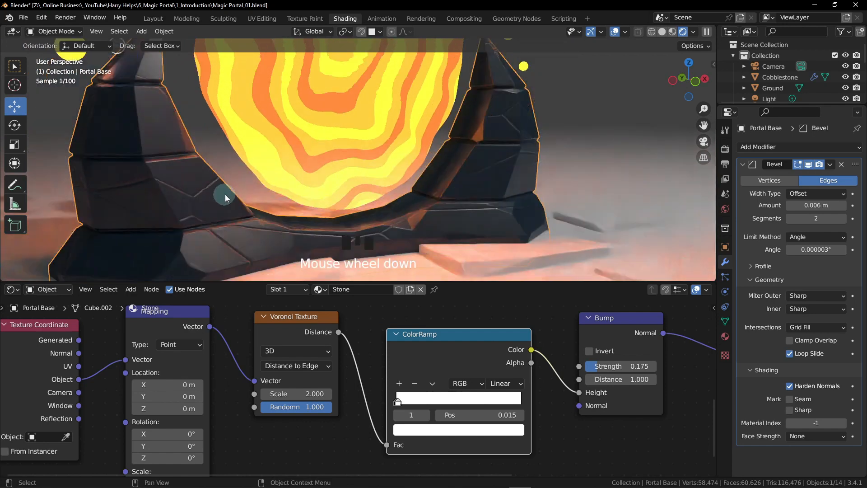
pyautogui.moveTo(464, 135); pyautogui.dragTo(454, 151, button='middle')
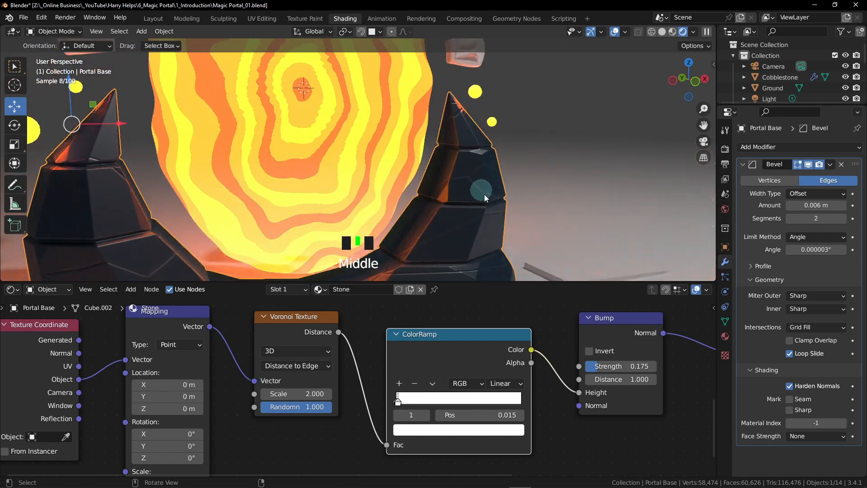
pyautogui.keyDown('alt'); pyautogui.moveTo(484, 194); pyautogui.dragTo(429, 195, button='middle'); pyautogui.keyUp('alt')
pyautogui.moveTo(458, 228); pyautogui.dragTo(449, 184, button='middle')
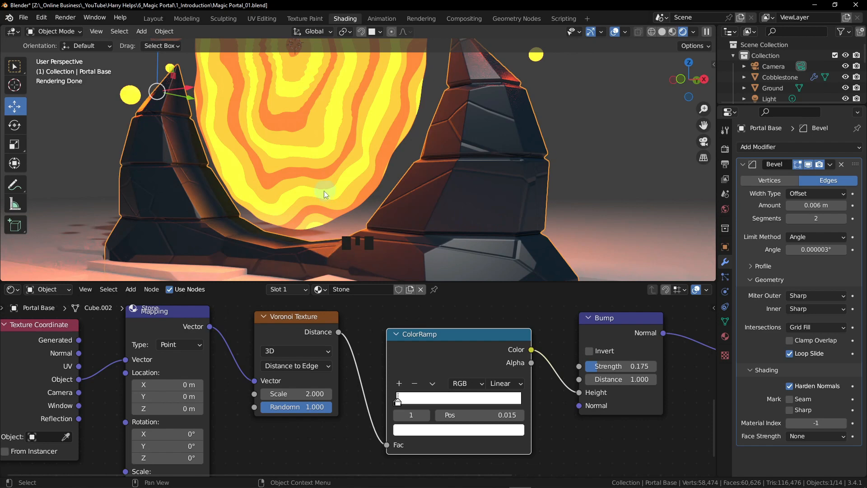
pyautogui.scroll(-2, 315, 190)
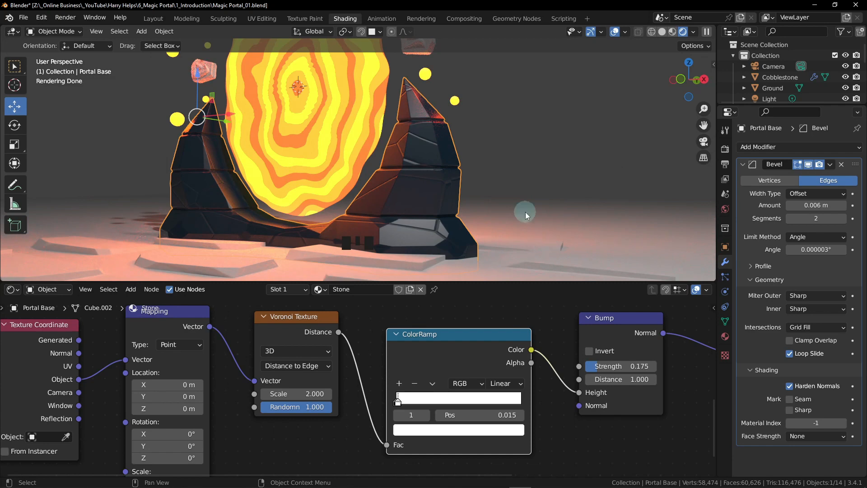
pyautogui.keyDown('alt'); pyautogui.moveTo(525, 212); pyautogui.dragTo(547, 238, button='middle'); pyautogui.keyUp('alt')
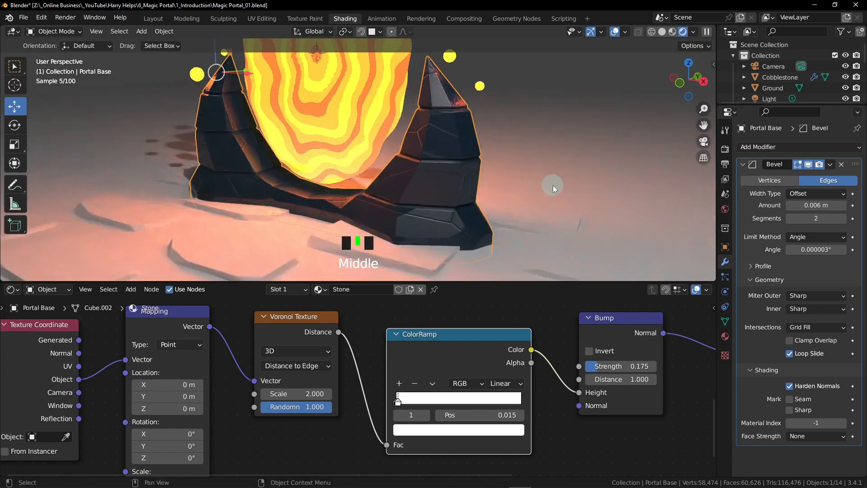
# Assign the existing Stone material to the Ground object and check the ground in front of the portal
pyautogui.click(565, 159)
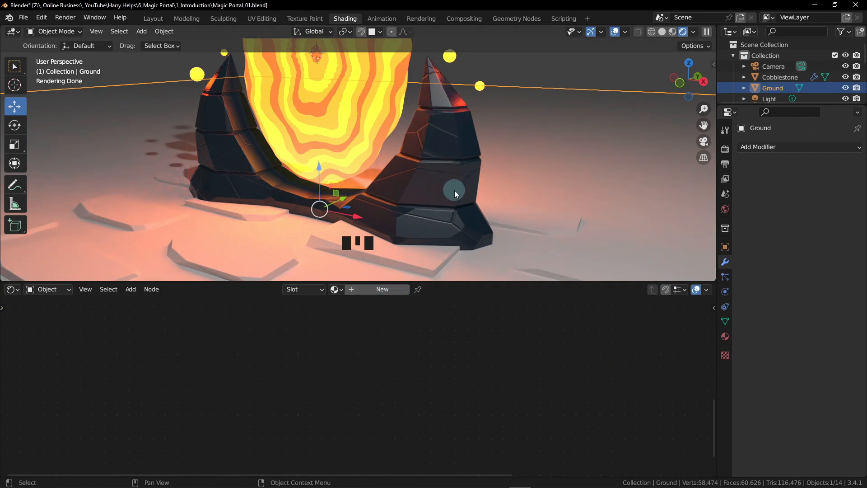
pyautogui.click(337, 289)
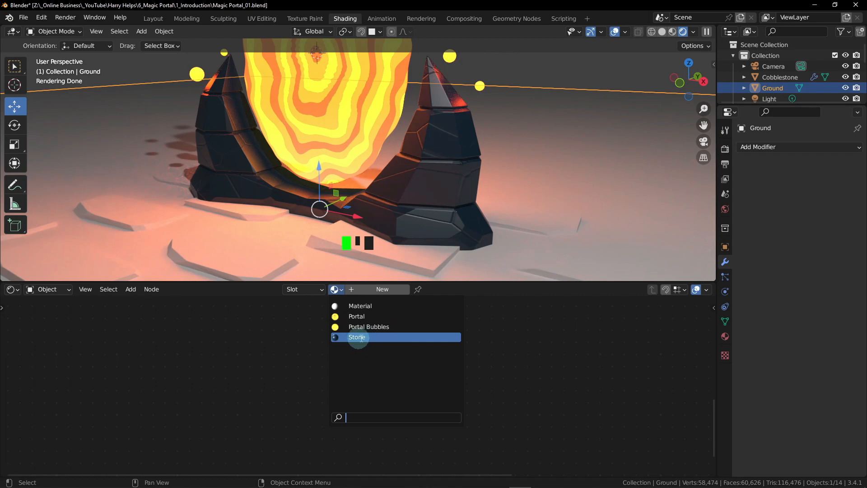
pyautogui.click(362, 337)
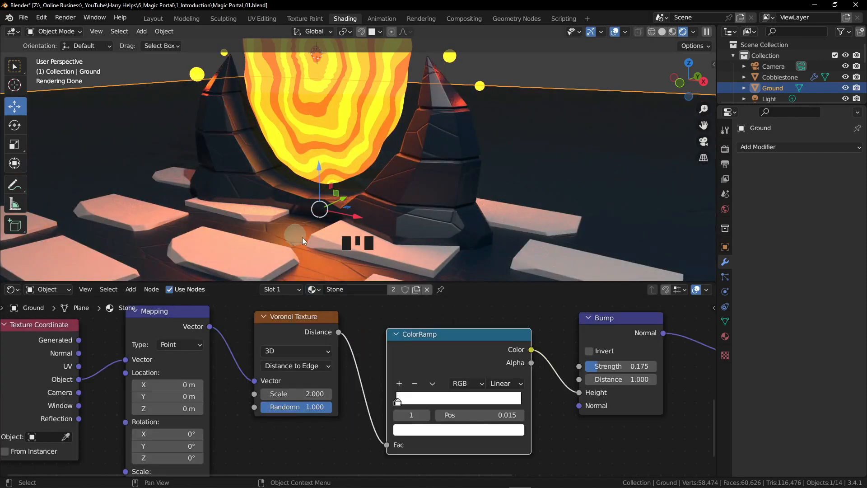
pyautogui.keyDown('alt'); pyautogui.moveTo(302, 236); pyautogui.dragTo(356, 188, button='middle'); pyautogui.keyUp('alt')
pyautogui.scroll(-3, 355, 189)
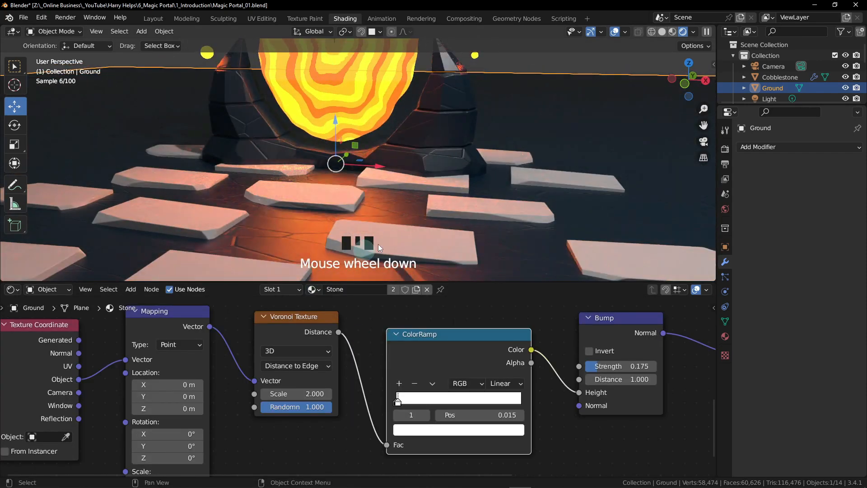
pyautogui.keyDown('alt'); pyautogui.moveTo(583, 126); pyautogui.dragTo(451, 196, button='middle'); pyautogui.keyUp('alt')
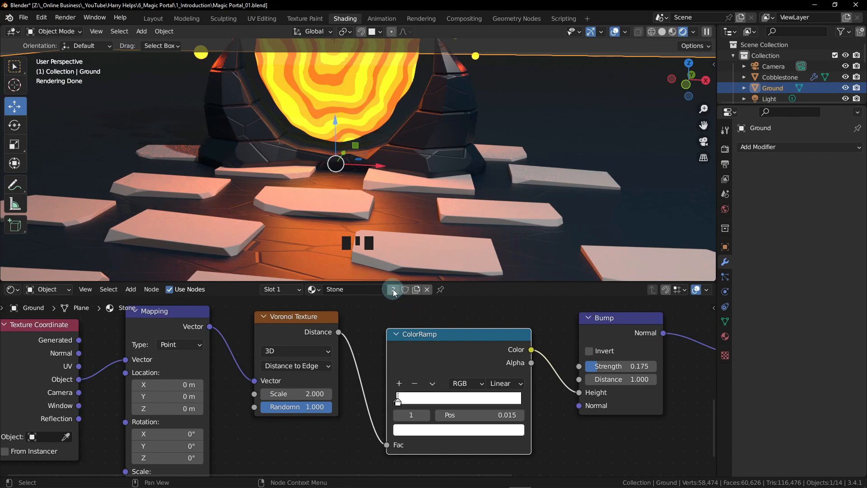
# Try a separate copy of the Stone material on the ground with its ColorRamp white stop at 0.332, and undo both changes
pyautogui.click(393, 289)
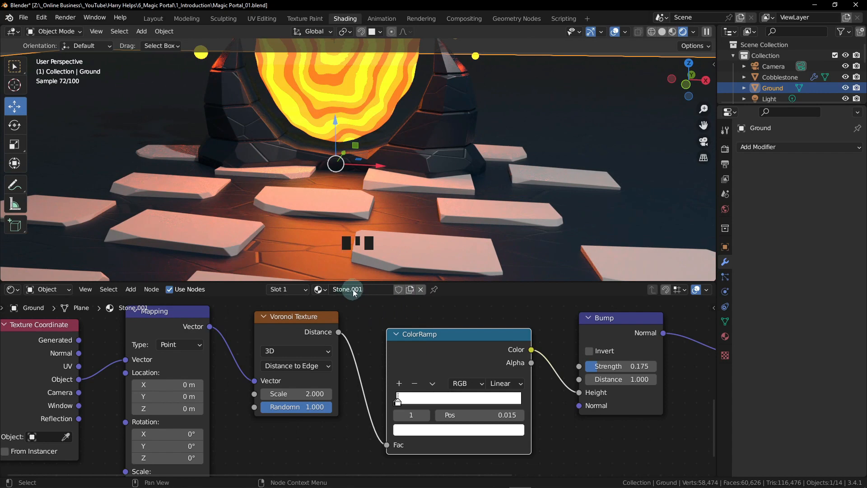
pyautogui.moveTo(397, 401); pyautogui.dragTo(437, 401)
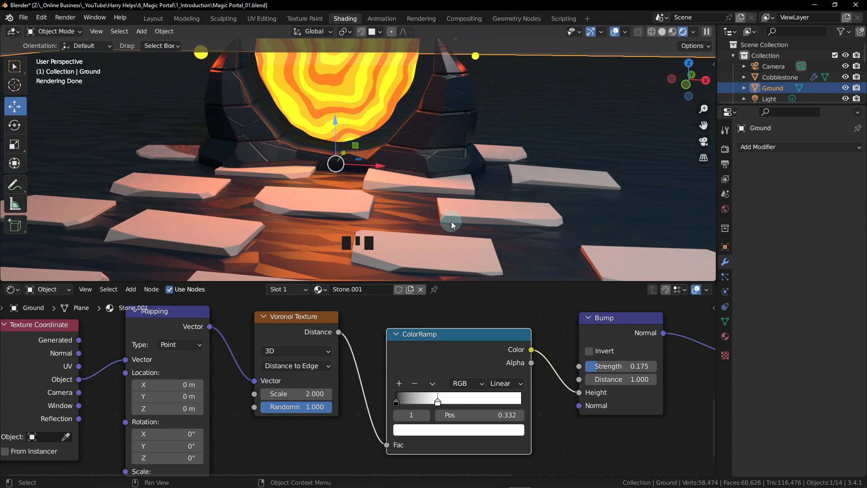
pyautogui.press('ctrl')
pyautogui.hotkey('ctrl', 'z')
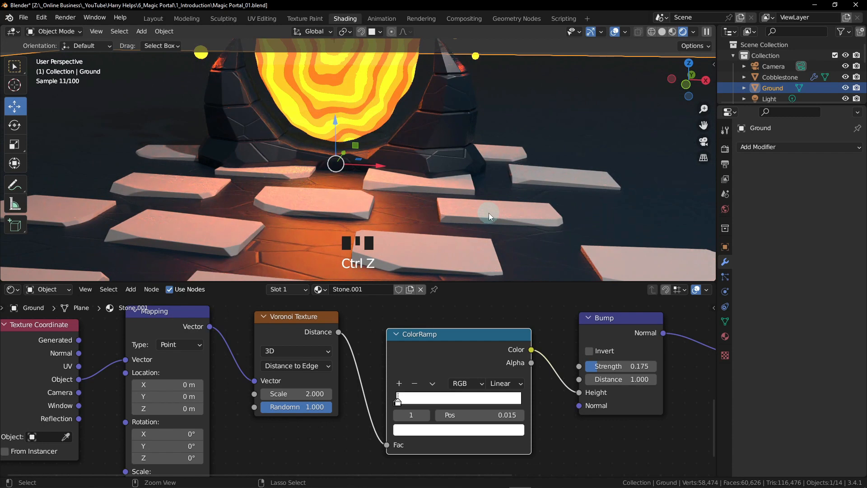
pyautogui.hotkey('ctrl', 'z')
pyautogui.hotkey('ctrl', 'z')
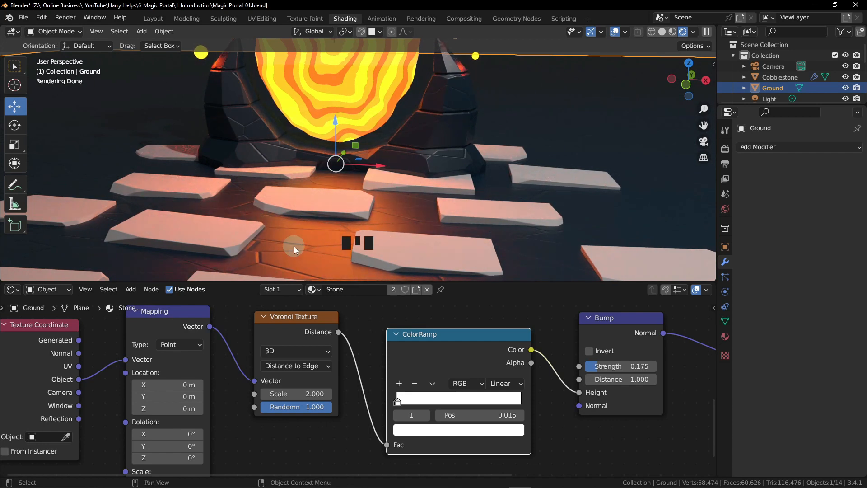
# Assign the existing Stone material to the Cobblestone object in front of the portal
pyautogui.click(213, 234)
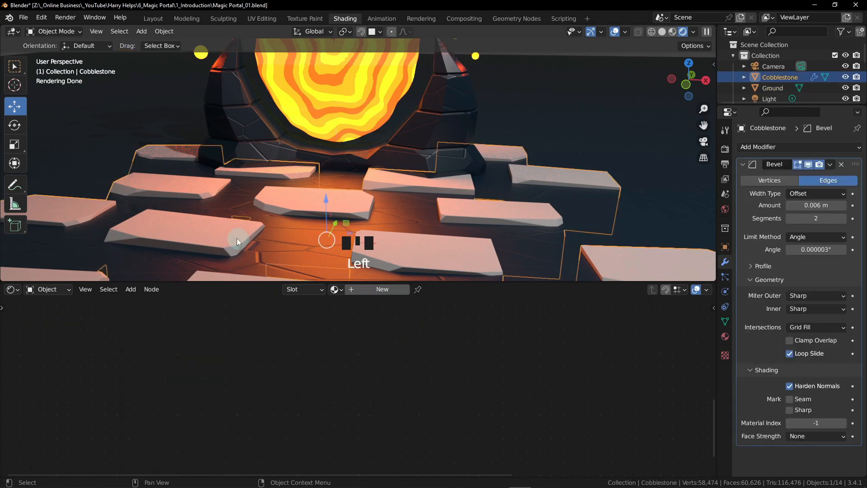
pyautogui.click(342, 292)
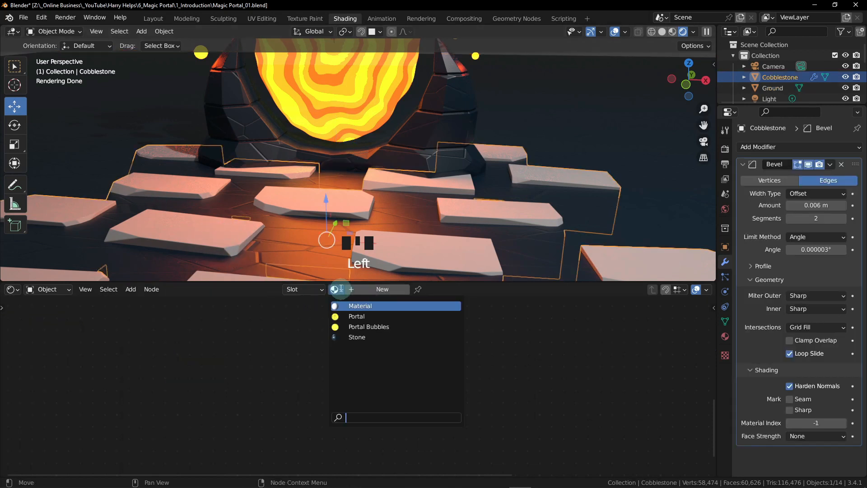
pyautogui.click(360, 336)
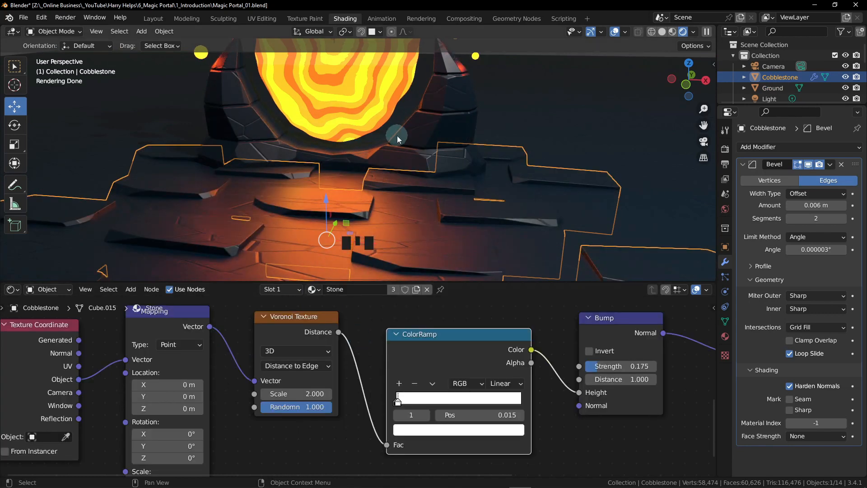
pyautogui.moveTo(397, 135); pyautogui.dragTo(393, 176, button='middle')
pyautogui.keyDown('alt'); pyautogui.middleClick(397, 159); pyautogui.keyUp('alt')
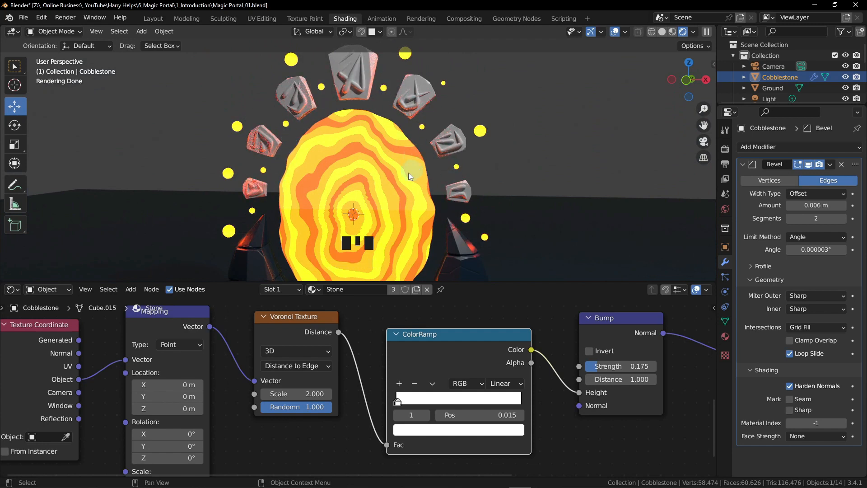
# Link the Portal Base's Stone material to all seven rune stones arched around the portal
pyautogui.click(261, 189)
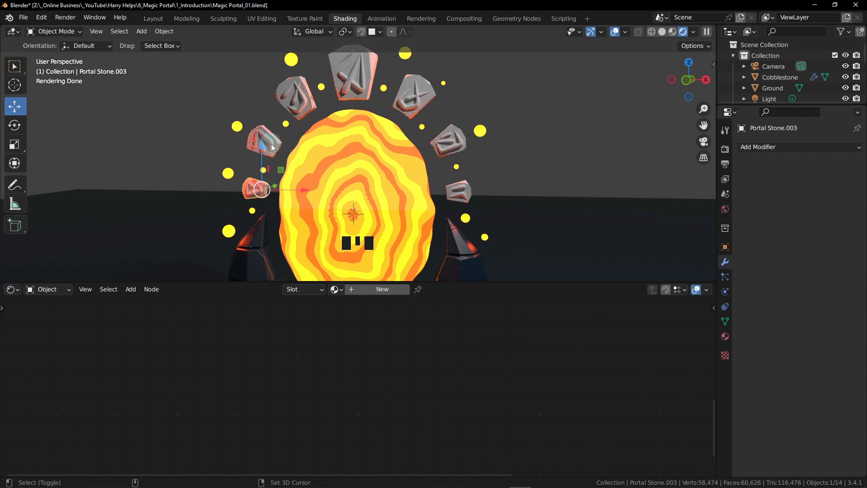
pyautogui.keyDown('shift'); pyautogui.click(272, 145); pyautogui.keyUp('shift')
pyautogui.keyDown('shift'); pyautogui.click(315, 109); pyautogui.keyUp('shift')
pyautogui.keyDown('shift'); pyautogui.click(355, 74); pyautogui.keyUp('shift')
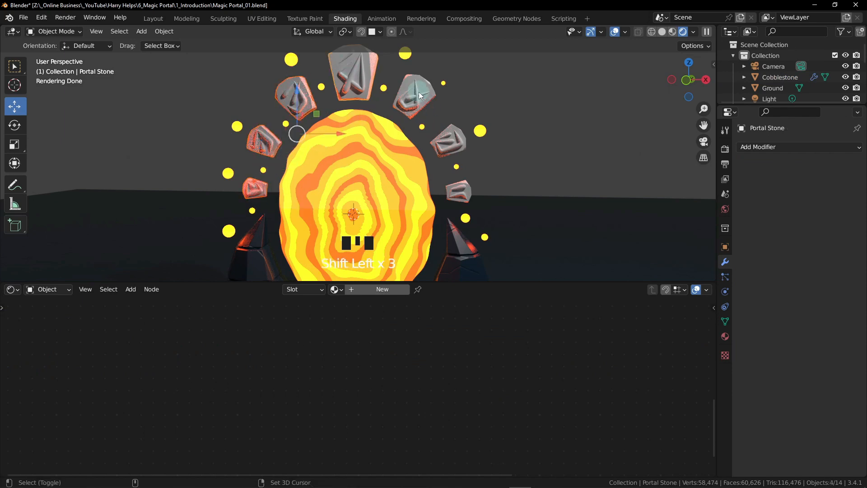
pyautogui.keyDown('shift'); pyautogui.click(413, 93); pyautogui.keyUp('shift')
pyautogui.keyDown('shift'); pyautogui.click(450, 142); pyautogui.keyUp('shift')
pyautogui.keyDown('shift'); pyautogui.click(455, 196); pyautogui.keyUp('shift')
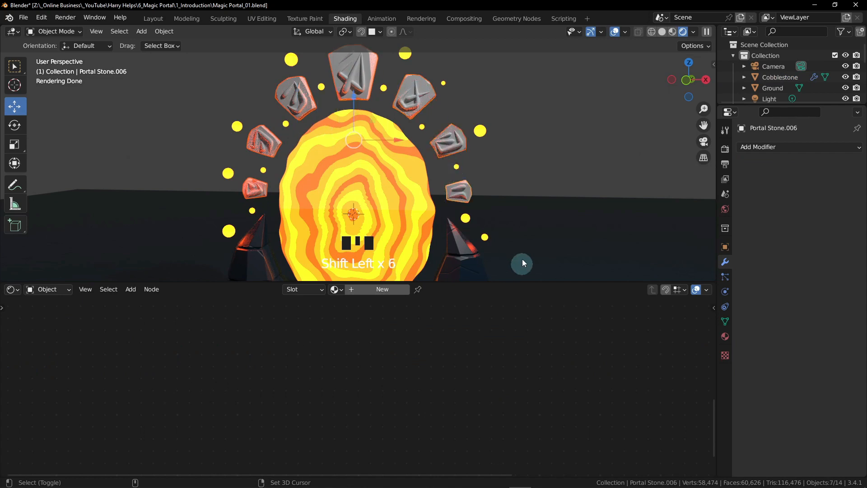
pyautogui.moveTo(519, 200); pyautogui.dragTo(462, 237, button='middle')
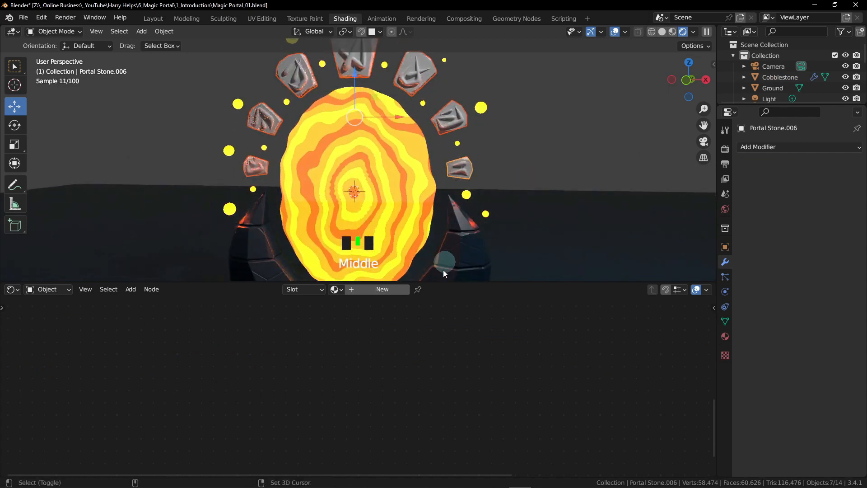
pyautogui.keyDown('shift'); pyautogui.click(467, 256); pyautogui.keyUp('shift')
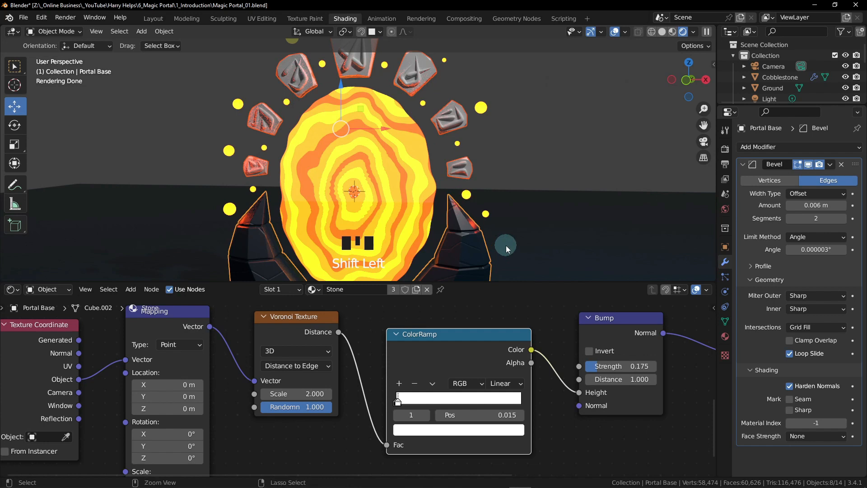
pyautogui.hotkey('ctrl', 'l')
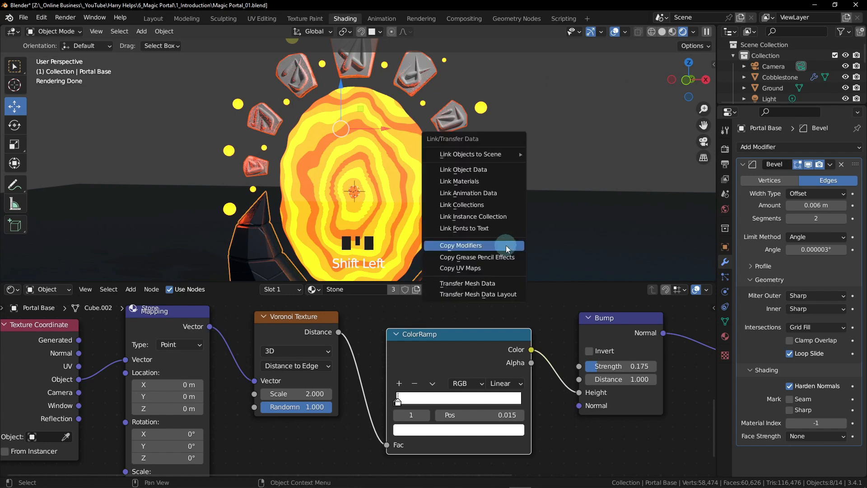
pyautogui.click(487, 182)
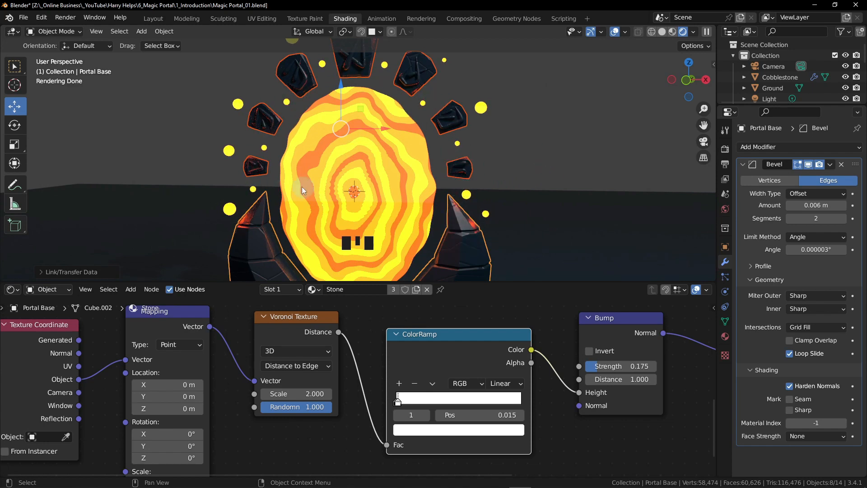
# Check the material assigned to the lowest portal stone on the portal's left side
pyautogui.click(260, 170)
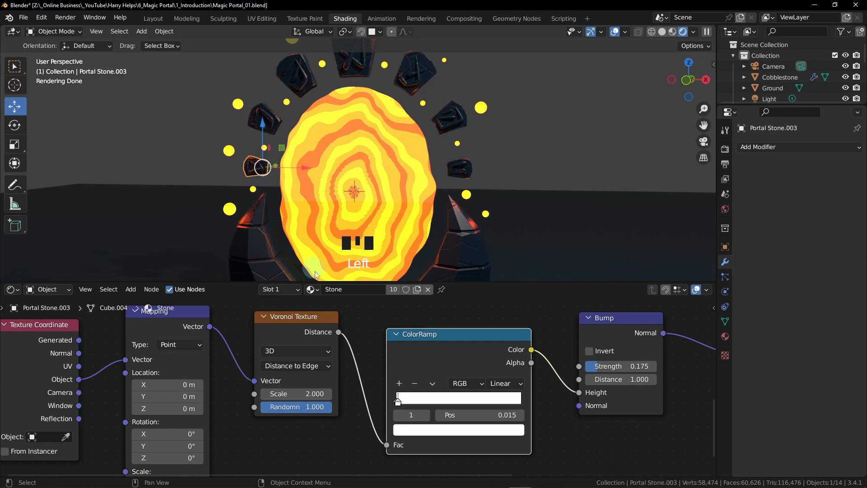
pyautogui.click(312, 289)
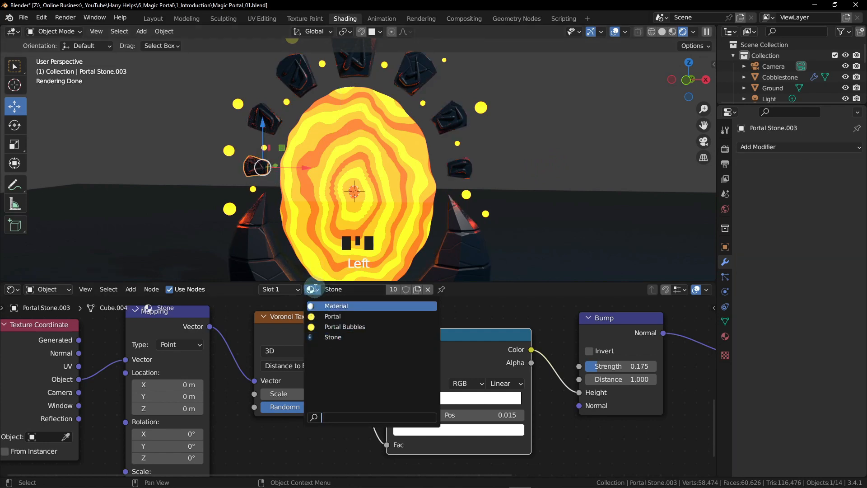
pyautogui.click(316, 289)
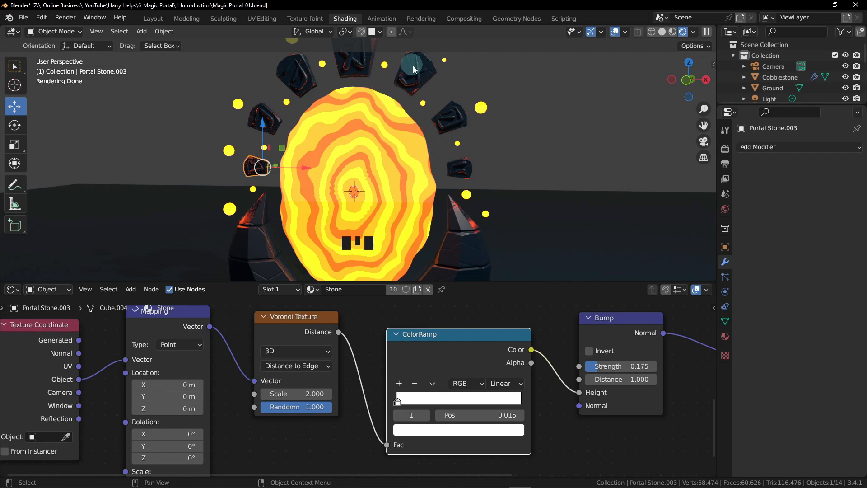
# Add a second material slot to the top centre portal stone
pyautogui.moveTo(399, 140); pyautogui.dragTo(411, 106, button='middle')
pyautogui.keyDown('shift'); pyautogui.moveTo(411, 107); pyautogui.dragTo(404, 136, button='middle'); pyautogui.keyUp('shift')
pyautogui.click(397, 106)
pyautogui.scroll(6, 396, 107)
pyautogui.keyDown('shift'); pyautogui.moveTo(405, 136); pyautogui.dragTo(401, 176, button='middle'); pyautogui.keyUp('shift')
pyautogui.scroll(3, 402, 176)
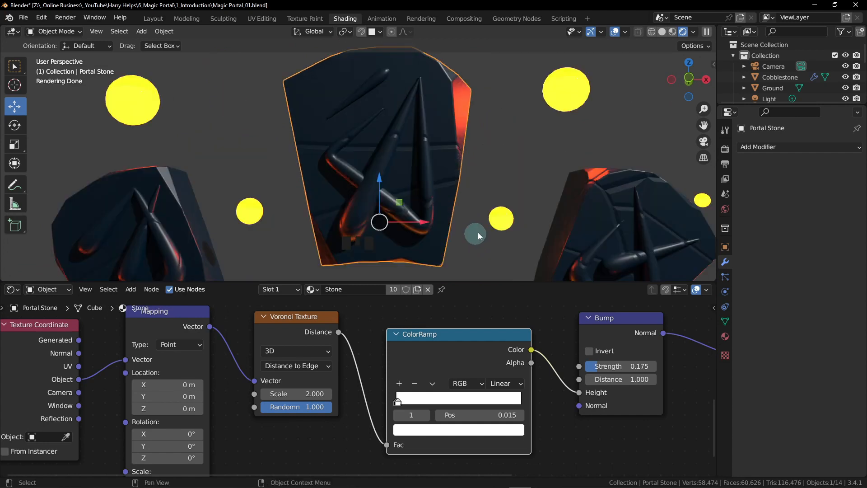
pyautogui.click(298, 290)
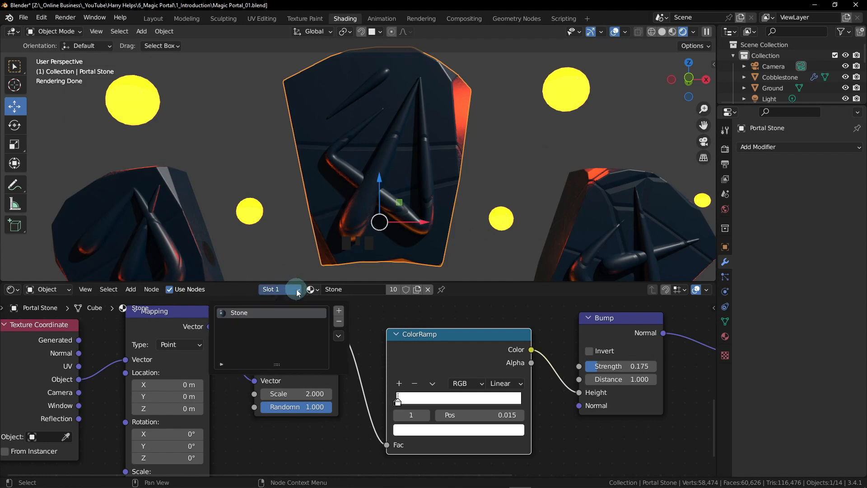
pyautogui.click(339, 311)
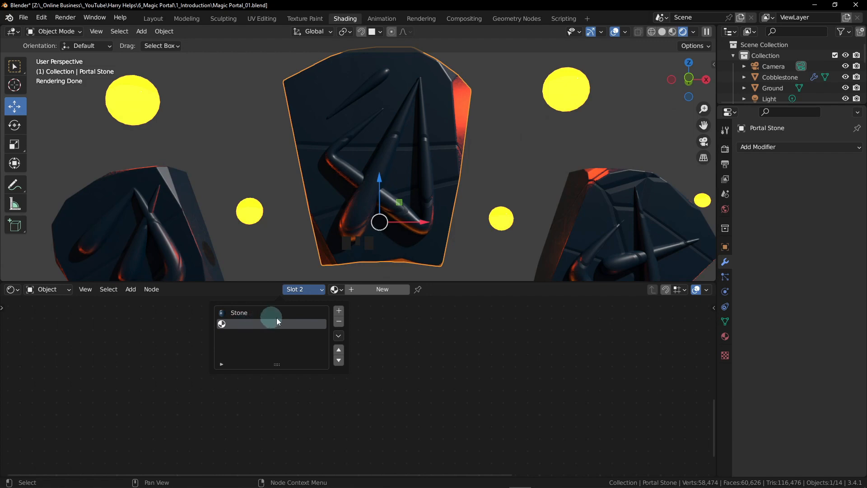
# Create a new material in the empty second slot and name it Rune Glow
pyautogui.click(380, 289)
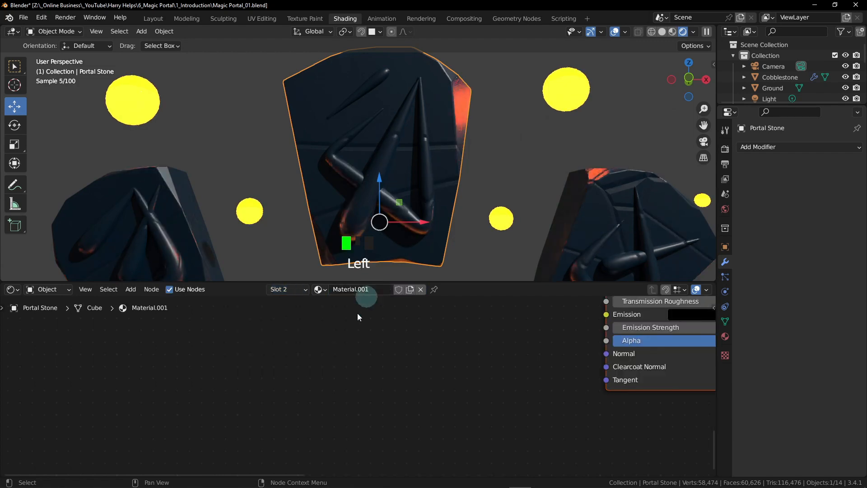
pyautogui.doubleClick(370, 290)
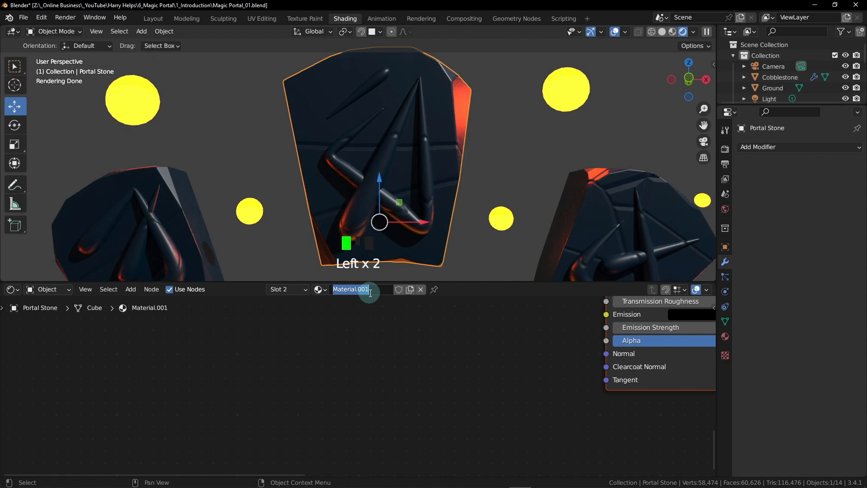
pyautogui.write('Rune Glow')
pyautogui.press('Return')
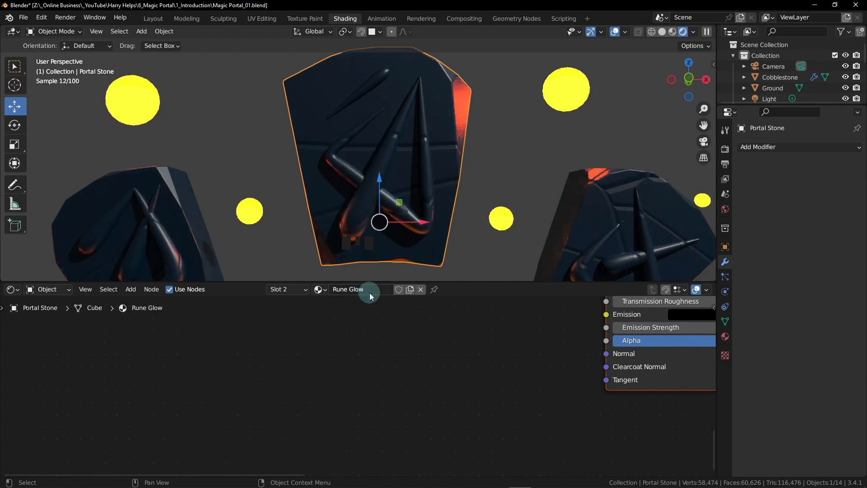
# Set the HSV Value of the Rune Glow shader's emission color to 1
pyautogui.moveTo(526, 335); pyautogui.dragTo(297, 393, button='middle')
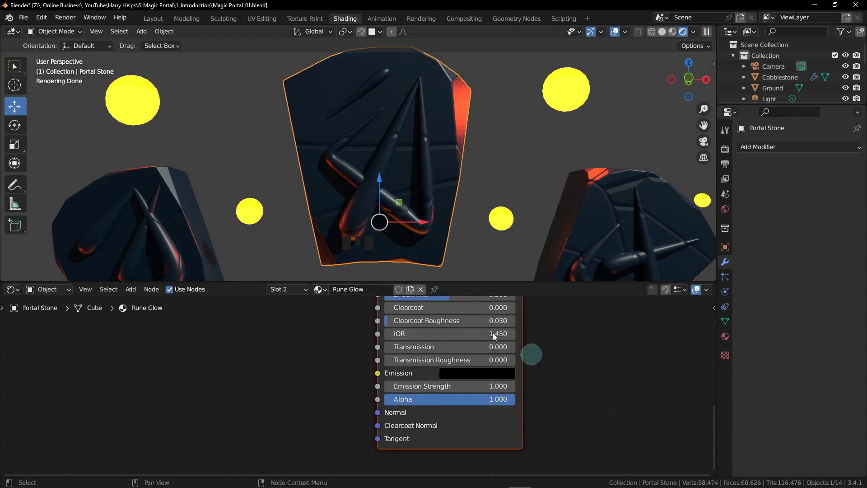
pyautogui.moveTo(621, 357); pyautogui.dragTo(564, 402, button='middle')
pyautogui.scroll(-4, 564, 403)
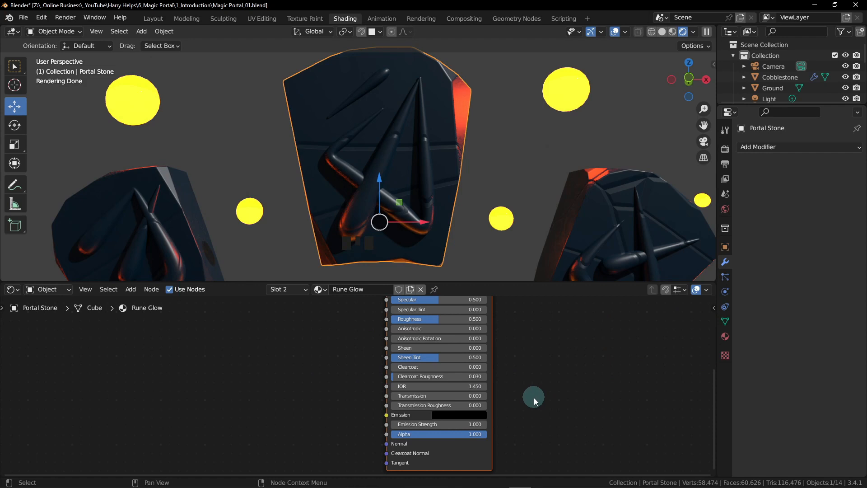
pyautogui.scroll(2, 428, 433)
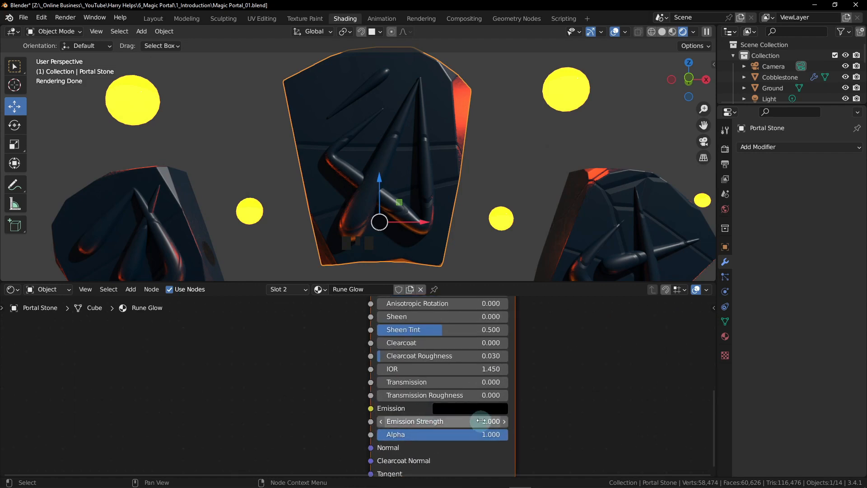
pyautogui.scroll(2, 513, 389)
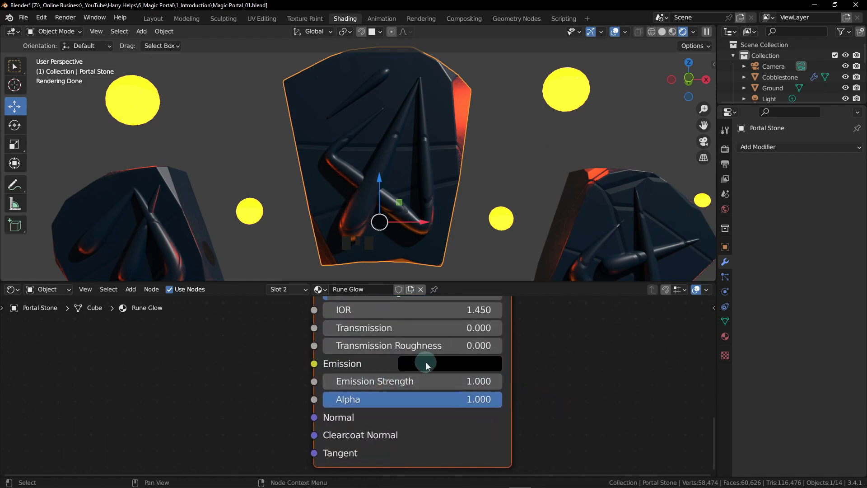
pyautogui.click(450, 364)
pyautogui.click(446, 360)
pyautogui.click(438, 372)
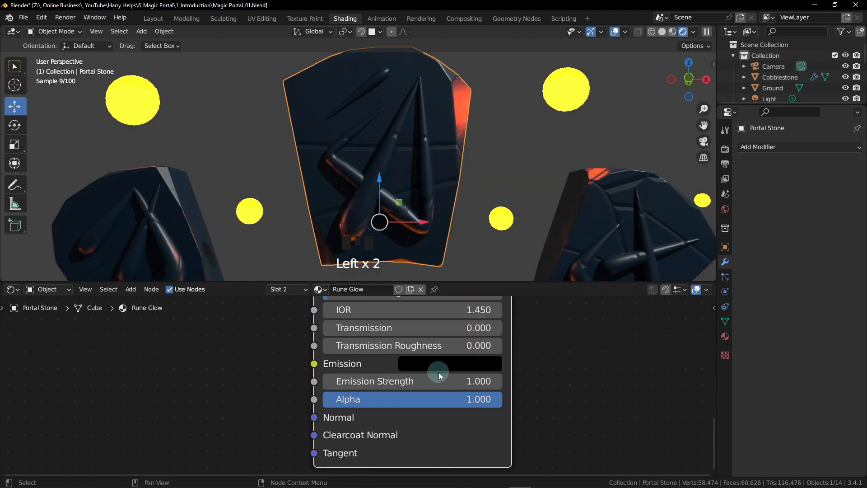
pyautogui.click(434, 366)
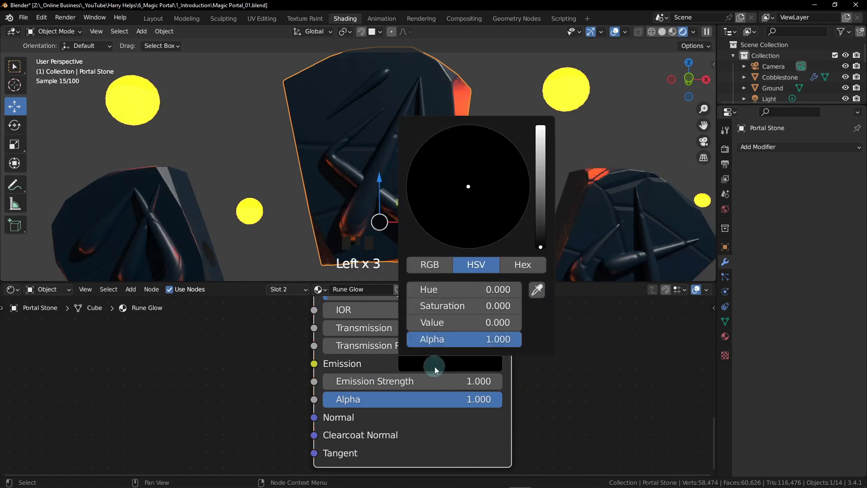
pyautogui.click(445, 324)
pyautogui.write('0.0')
pyautogui.moveTo(451, 323); pyautogui.dragTo(399, 321)
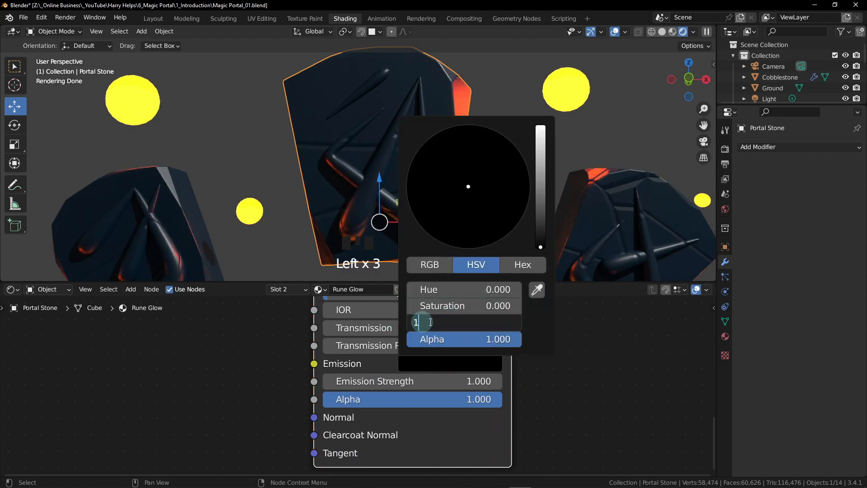
pyautogui.write('1')
pyautogui.press('Return')
# Make the emission color cyan with Saturation 1 and Hue 0.5
pyautogui.click(445, 308)
pyautogui.moveTo(445, 307); pyautogui.dragTo(582, 307)
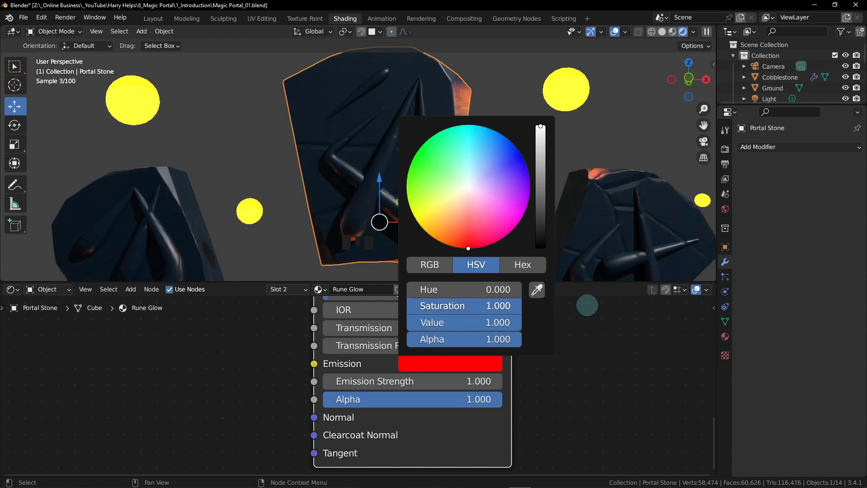
pyautogui.click(458, 294)
pyautogui.write('.5')
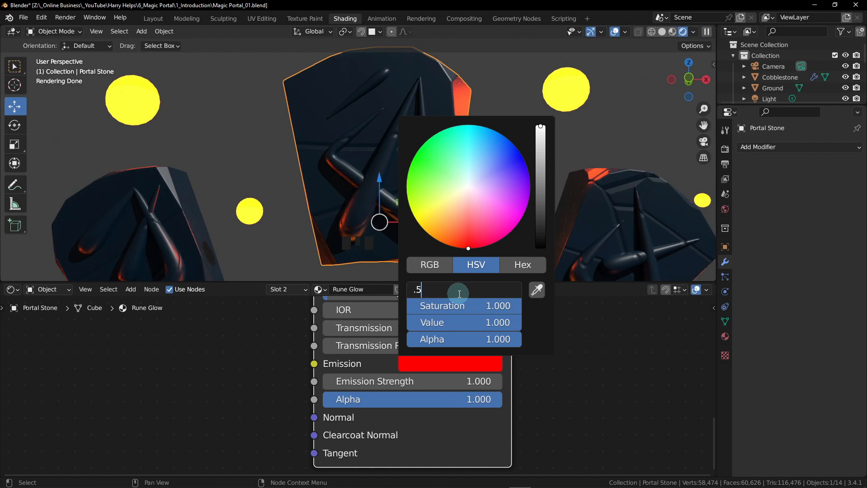
pyautogui.press('Return')
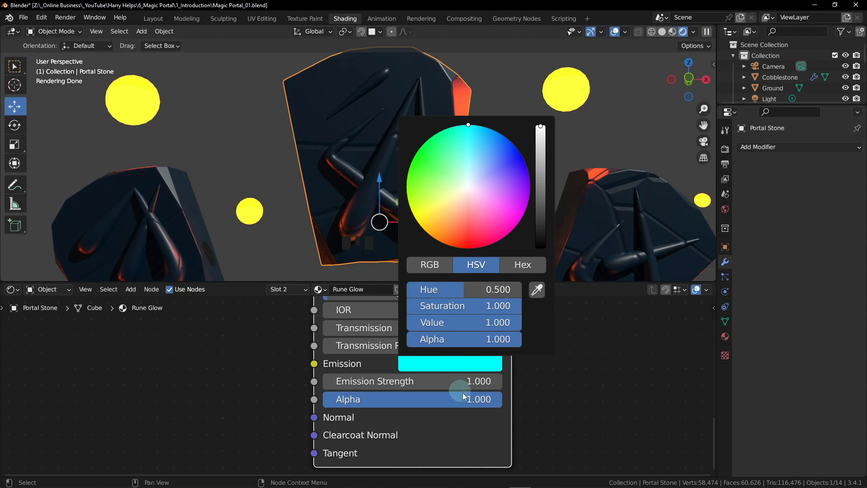
# Set the Rune Glow material's Emission Strength to 10
pyautogui.doubleClick(473, 379)
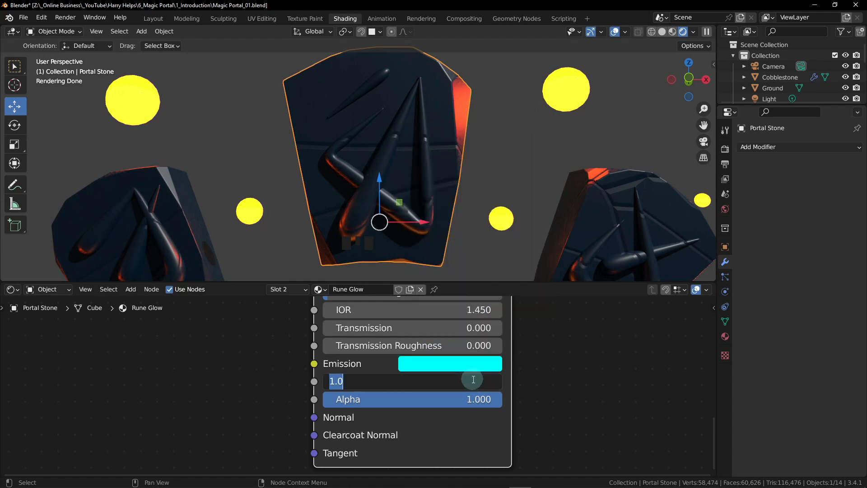
pyautogui.write('10')
pyautogui.press('Return')
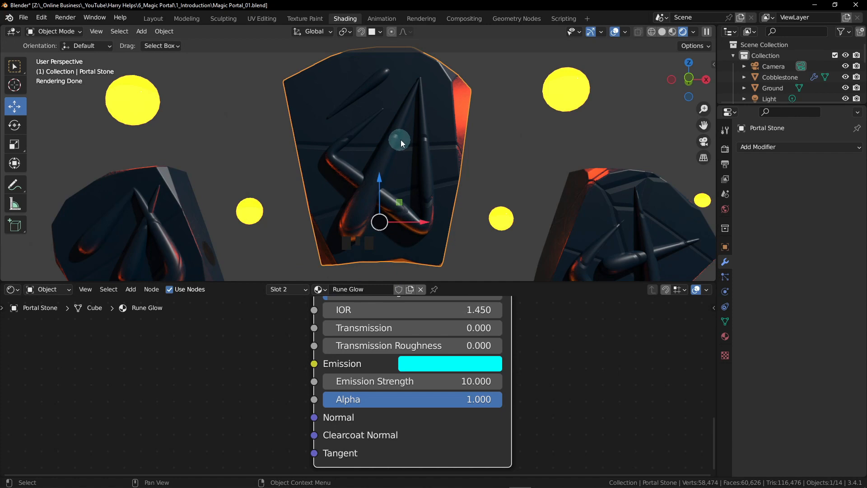
# Enter Edit Mode on the top centre portal stone with face selection active
pyautogui.press('Tab')
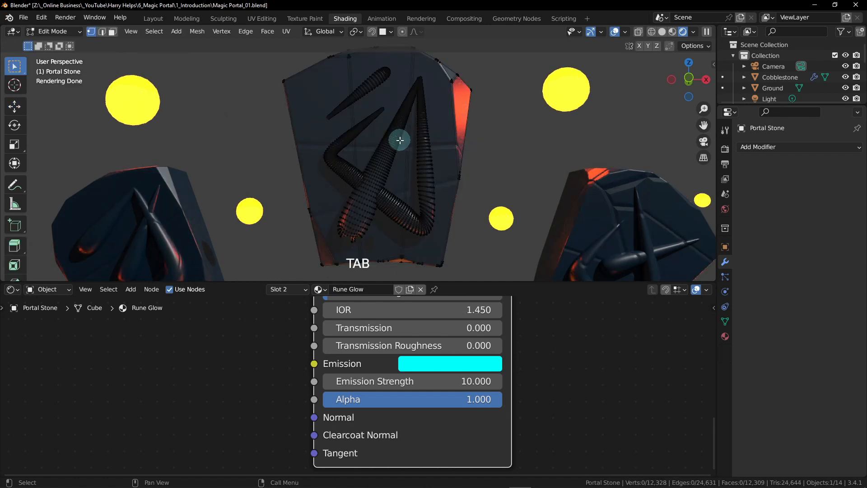
pyautogui.press('3')
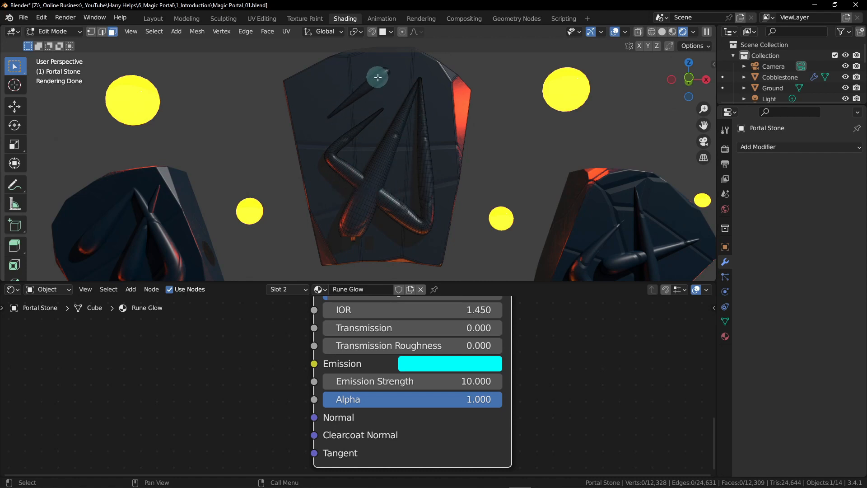
pyautogui.press('l')
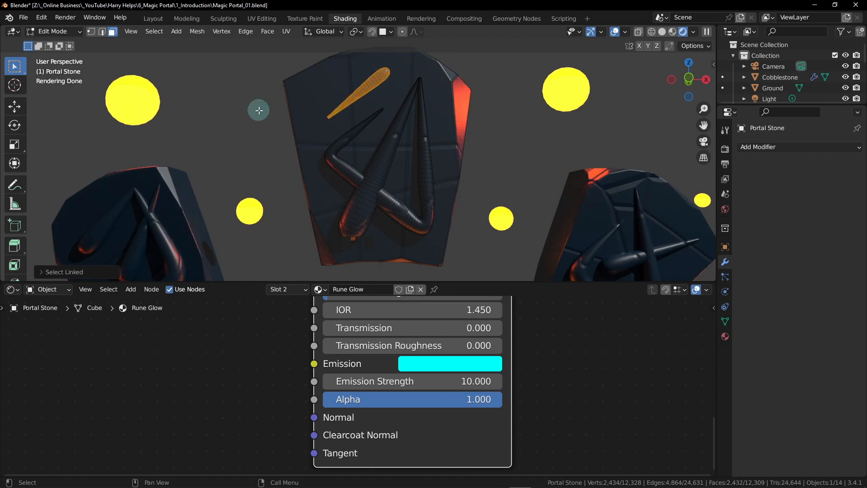
pyautogui.click(240, 120)
pyautogui.click(238, 105)
pyautogui.click(234, 106)
pyautogui.click(235, 107)
pyautogui.click(234, 107)
pyautogui.click(234, 107)
pyautogui.click(232, 112)
pyautogui.click(229, 119)
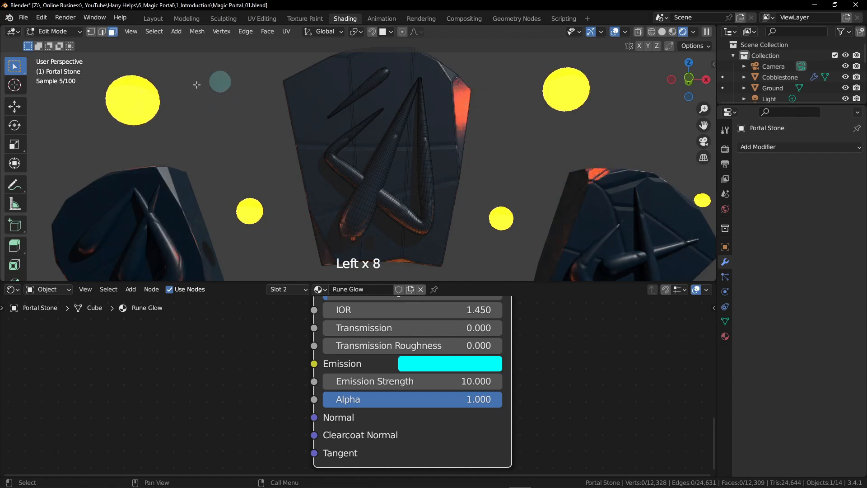
# Select the linked faces of every rune stroke on the top centre portal stone and show its material settings
pyautogui.press('l')
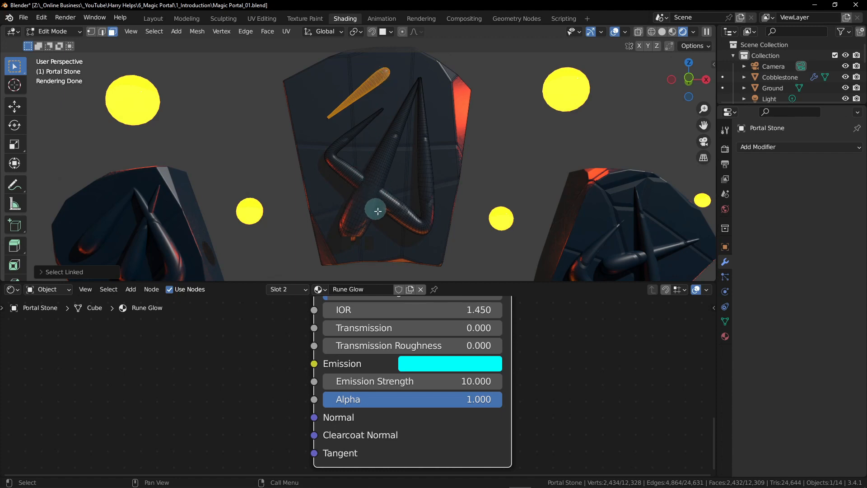
pyautogui.press('l')
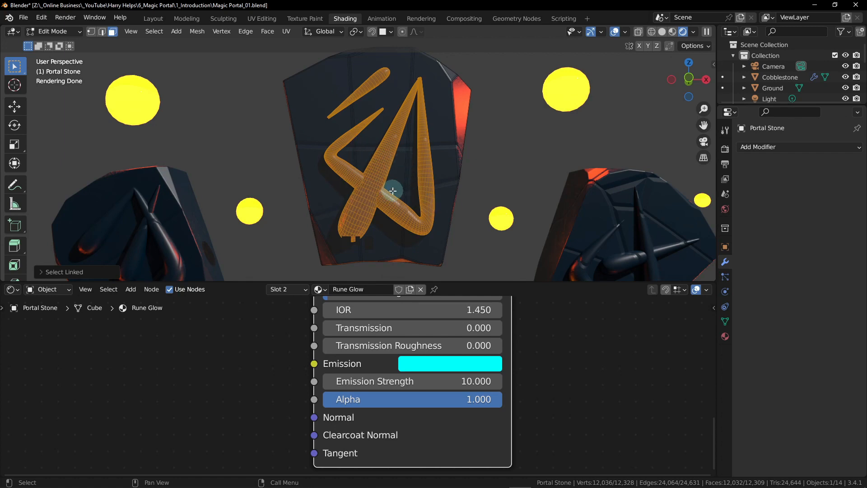
pyautogui.click(725, 337)
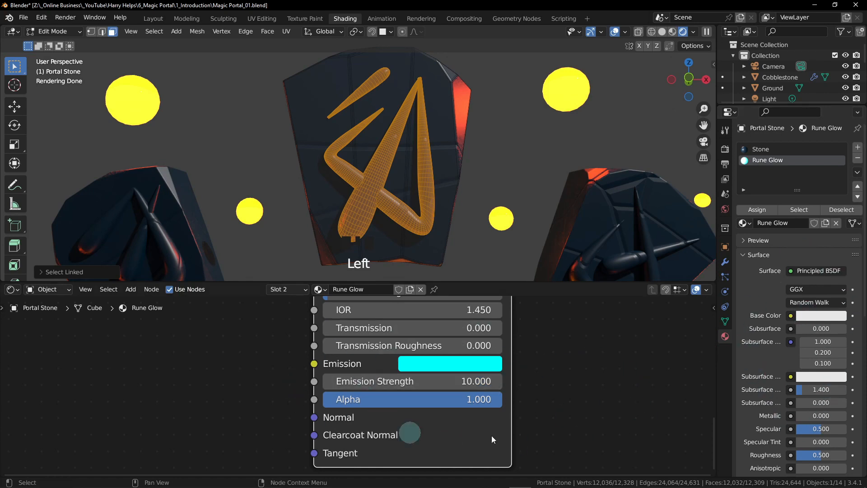
pyautogui.scroll(-4, 783, 393)
pyautogui.scroll(-6, 783, 393)
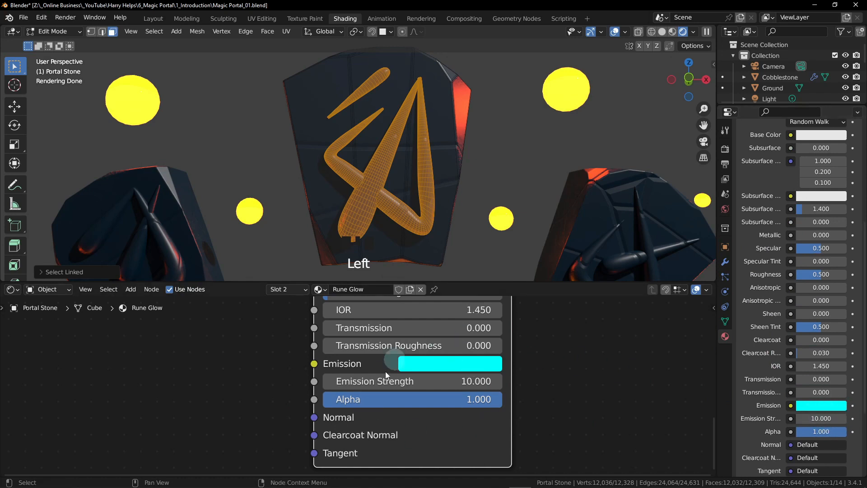
pyautogui.scroll(10, 817, 352)
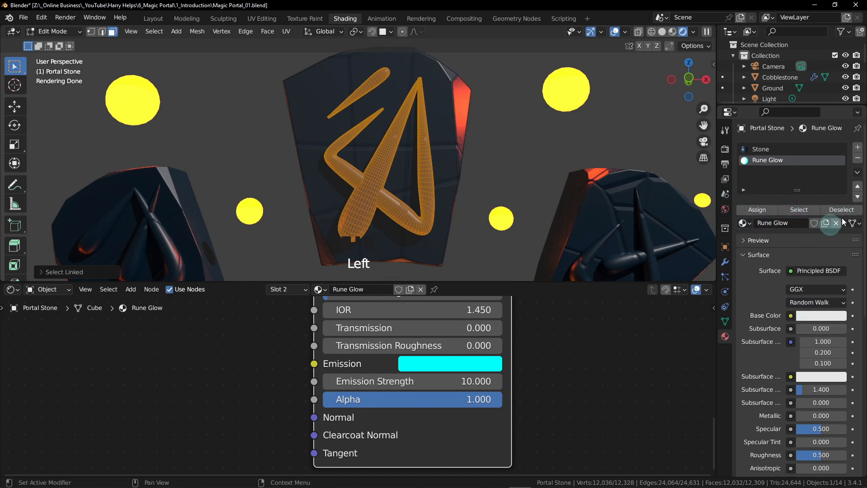
# Assign the Rune Glow material to the selected rune faces and return to Object Mode
pyautogui.click(775, 210)
pyautogui.click(758, 167)
pyautogui.click(753, 150)
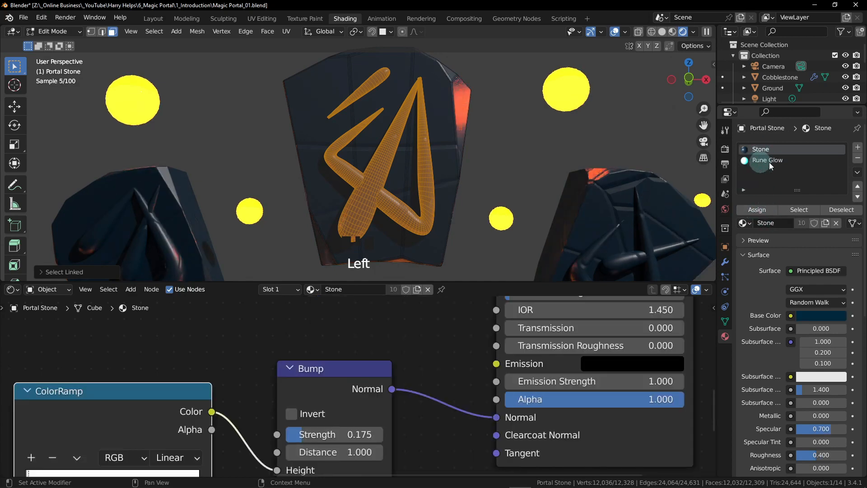
pyautogui.click(766, 162)
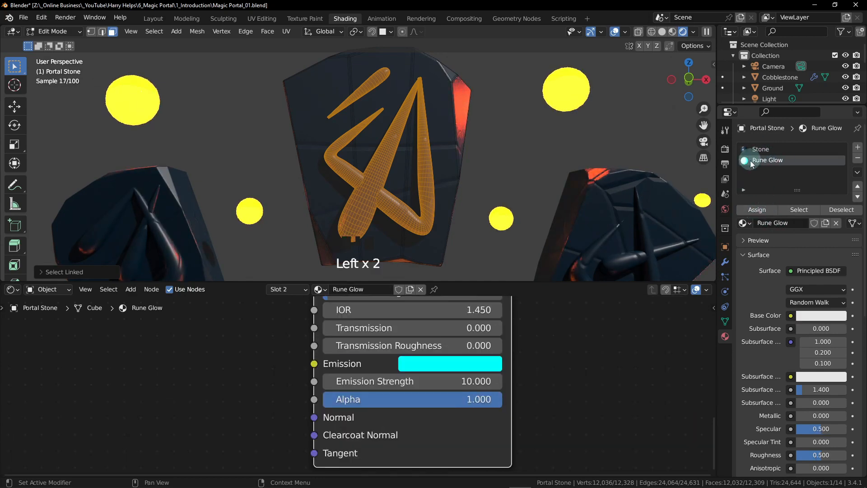
pyautogui.click(760, 210)
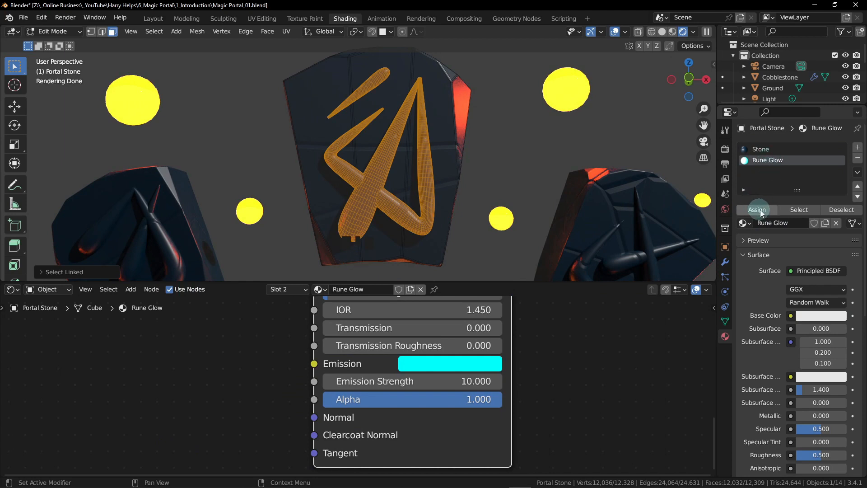
pyautogui.click(762, 210)
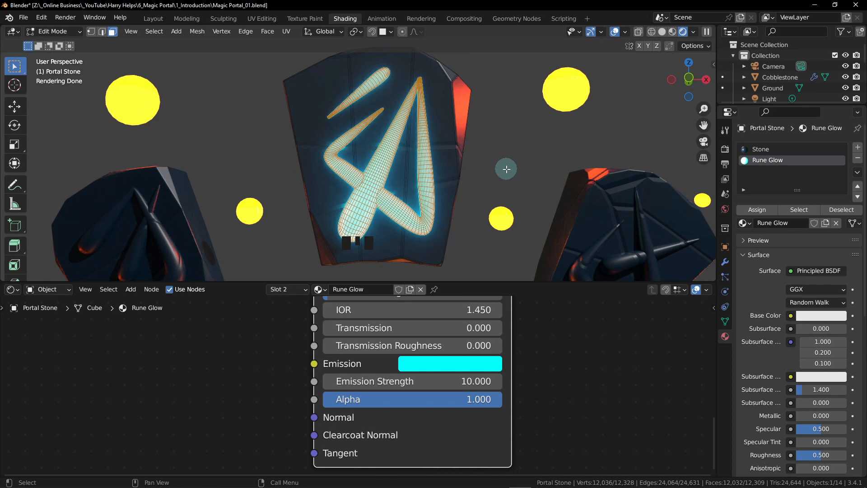
pyautogui.press('Tab')
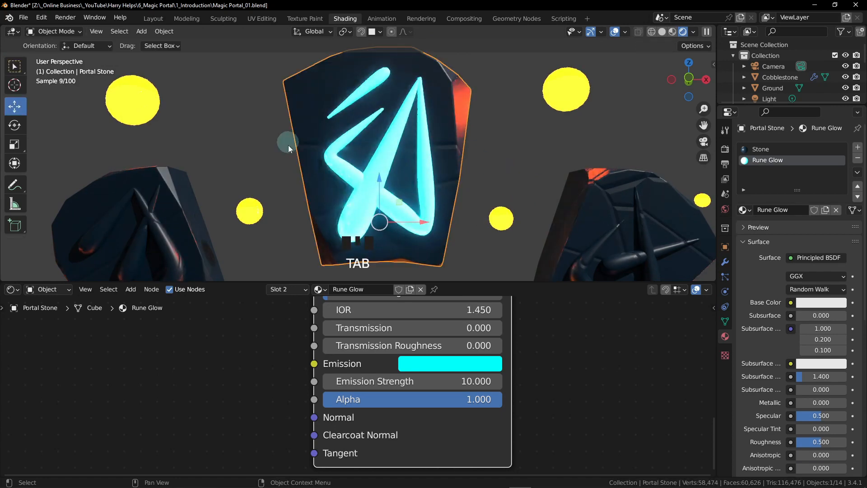
pyautogui.scroll(-2, 372, 175)
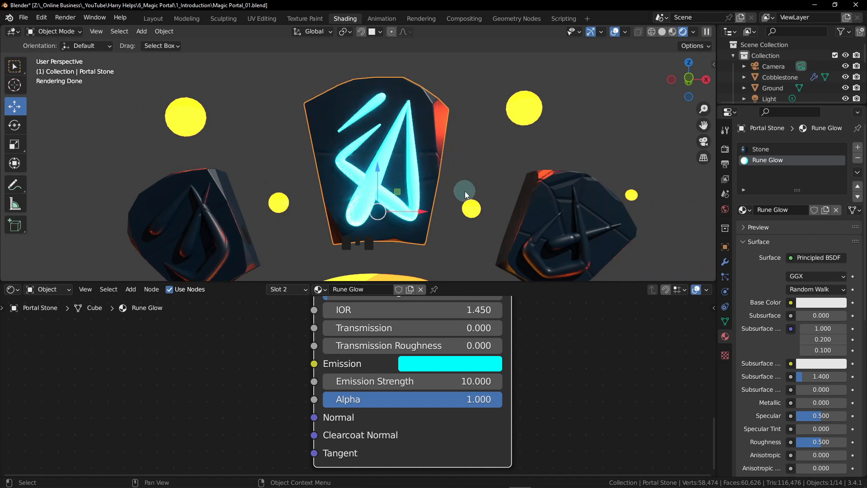
pyautogui.scroll(-4, 464, 191)
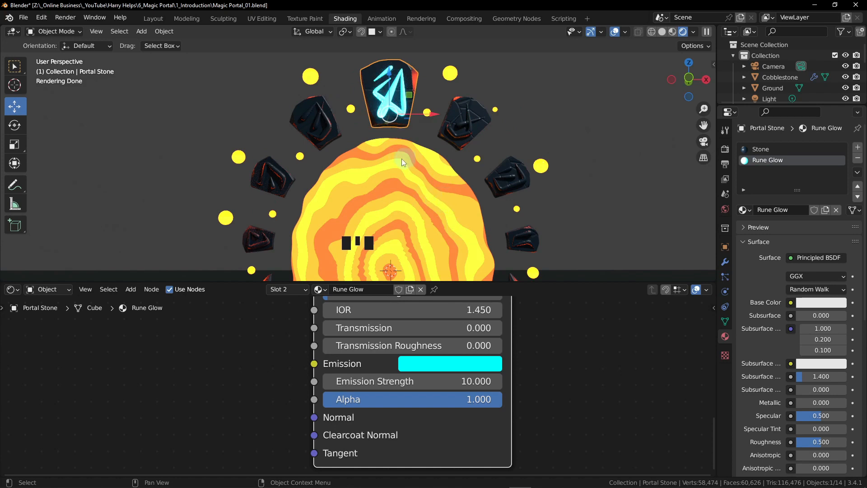
# Compare the material slots of the top centre portal stone with those of the neighbouring stone on its left
pyautogui.click(284, 289)
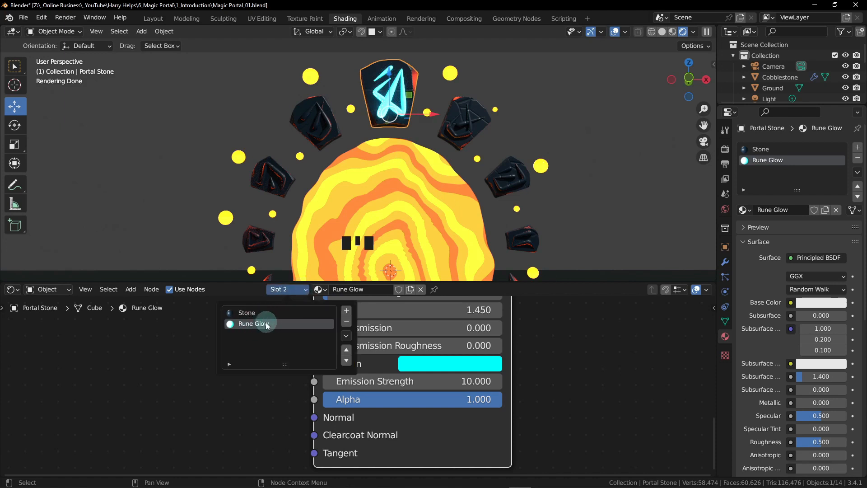
pyautogui.doubleClick(310, 110)
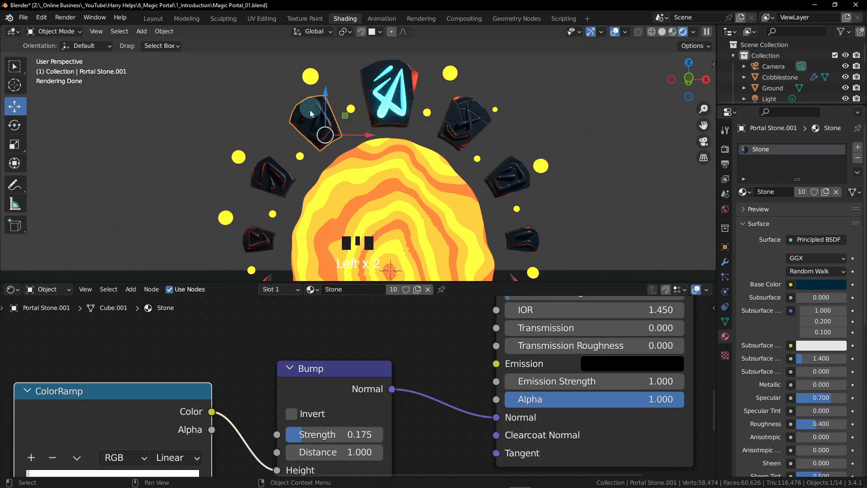
pyautogui.click(294, 290)
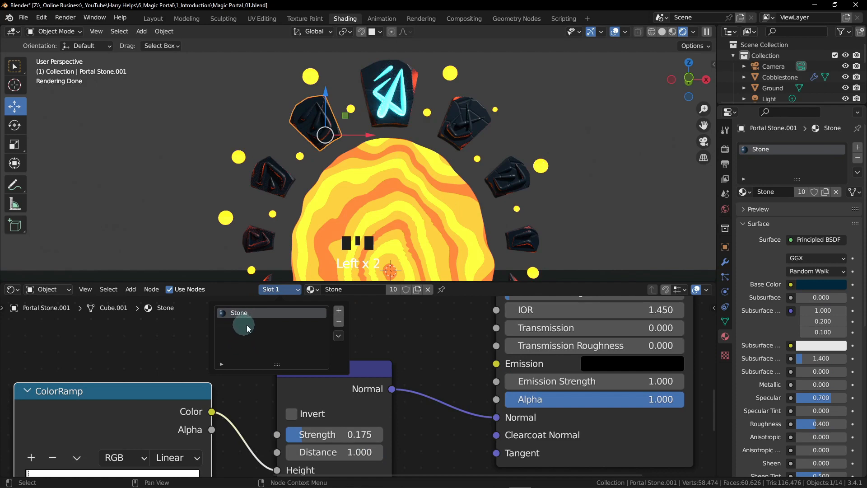
pyautogui.click(320, 130)
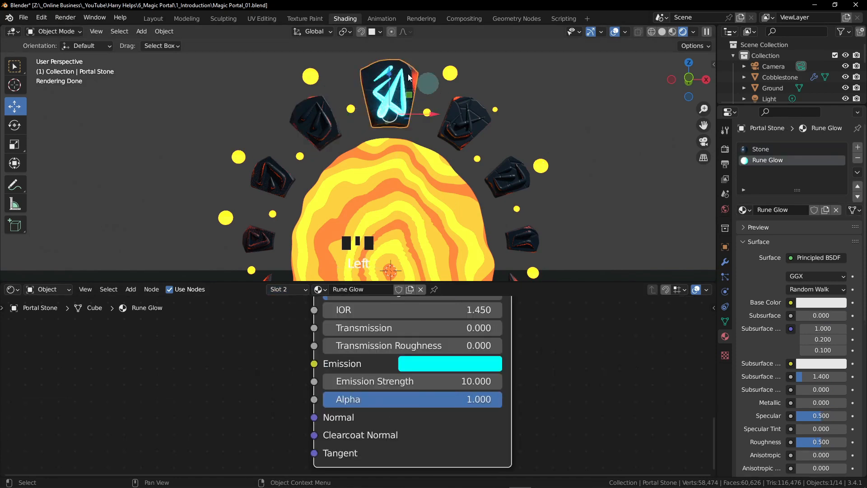
# Select the six portal stones flanking the top centre one, three on each side of the portal
pyautogui.click(270, 243)
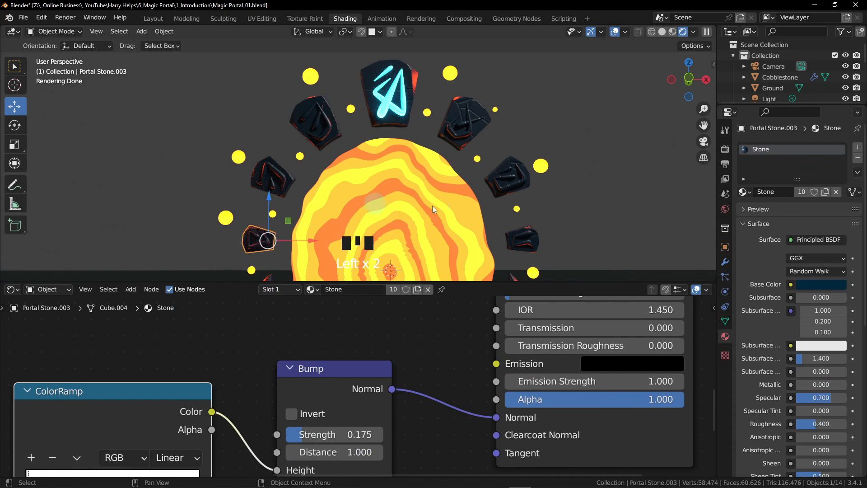
pyautogui.moveTo(368, 217); pyautogui.dragTo(342, 205, button='middle')
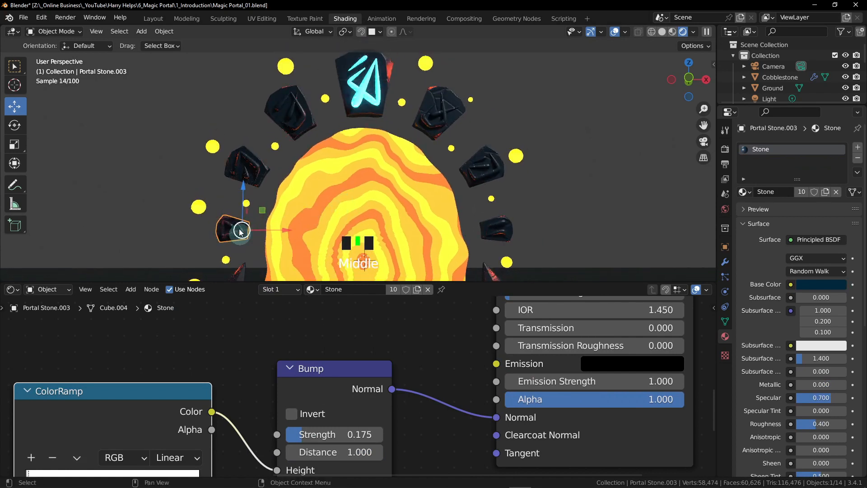
pyautogui.keyDown('shift'); pyautogui.click(264, 172); pyautogui.keyUp('shift')
pyautogui.keyDown('shift'); pyautogui.click(296, 108); pyautogui.keyUp('shift')
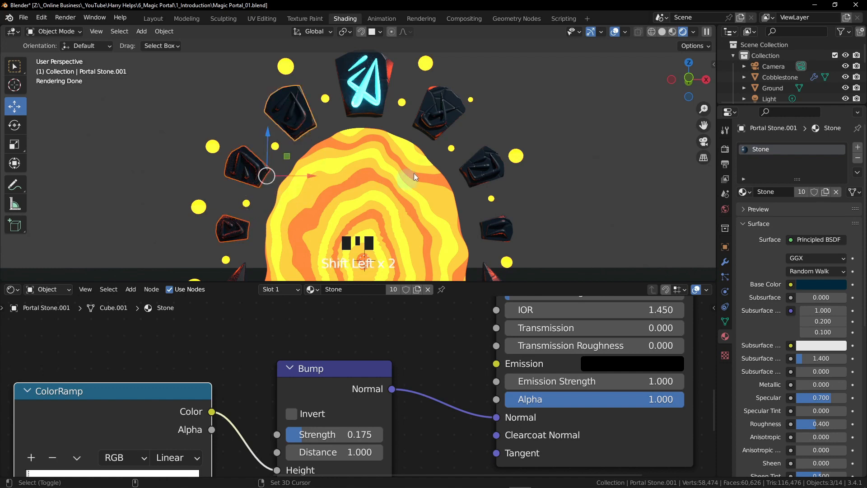
pyautogui.keyDown('shift'); pyautogui.click(433, 121); pyautogui.keyUp('shift')
pyautogui.keyDown('shift'); pyautogui.click(475, 176); pyautogui.keyUp('shift')
pyautogui.keyDown('shift'); pyautogui.click(489, 224); pyautogui.keyUp('shift')
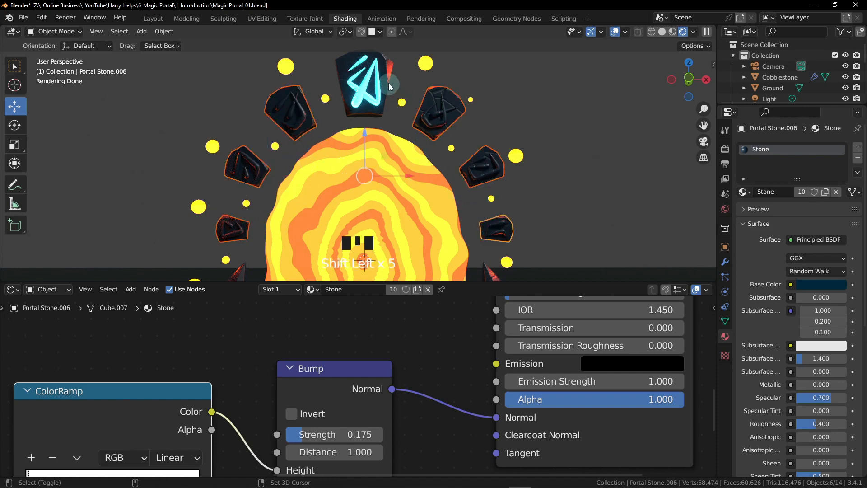
# Add the top centre portal stone to the selection as the active object and link its materials to the other stones
pyautogui.keyDown('shift'); pyautogui.click(377, 67); pyautogui.keyUp('shift')
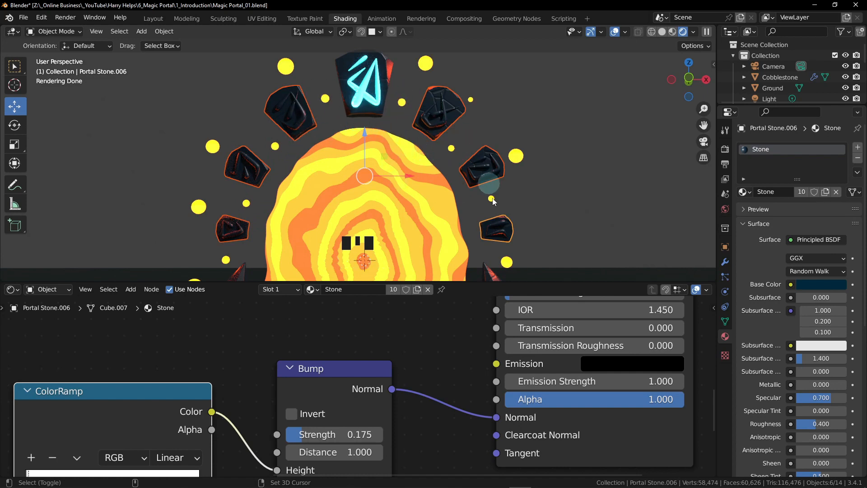
pyautogui.keyDown('shift'); pyautogui.click(364, 77); pyautogui.keyUp('shift')
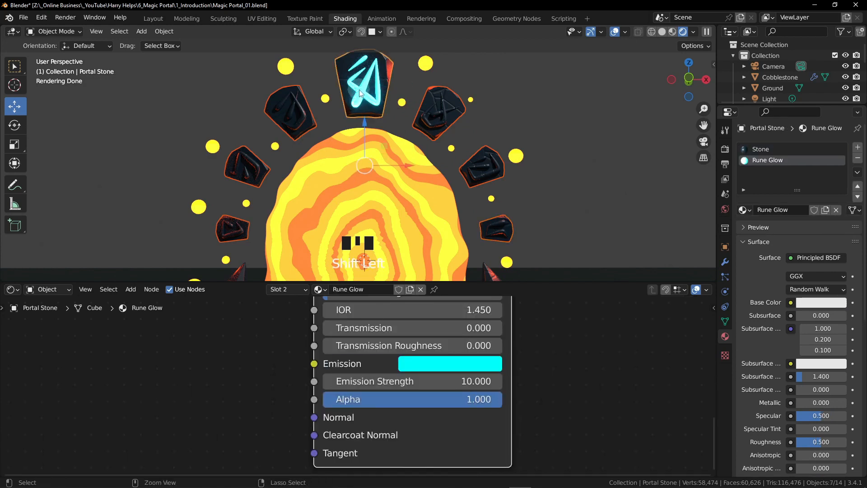
pyautogui.hotkey('ctrl', 'l')
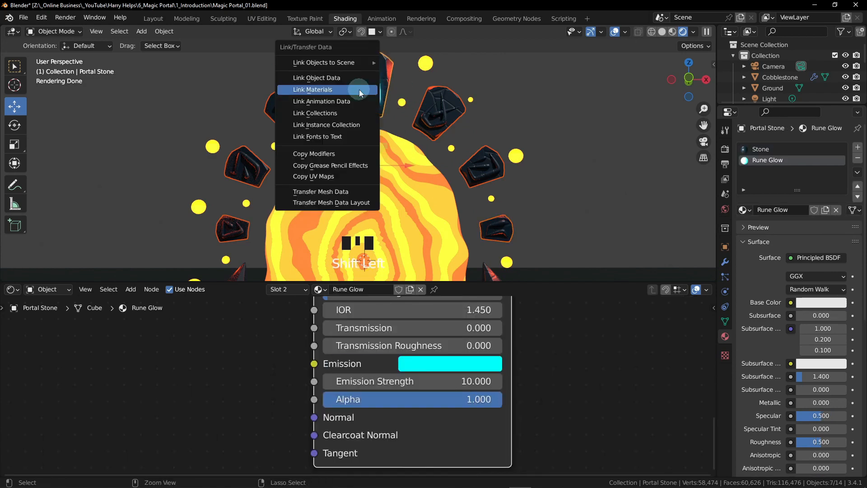
pyautogui.click(332, 90)
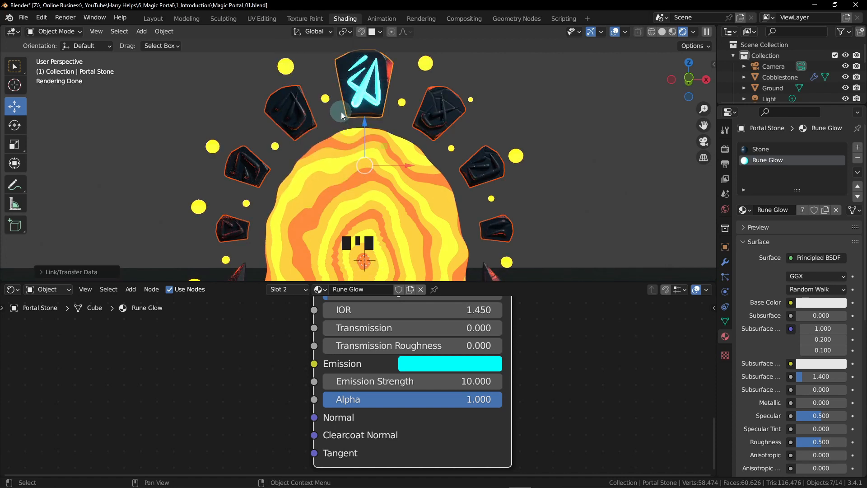
# Select the portal stone just left of the top centre one and check its material slots for Rune Glow
pyautogui.click(295, 118)
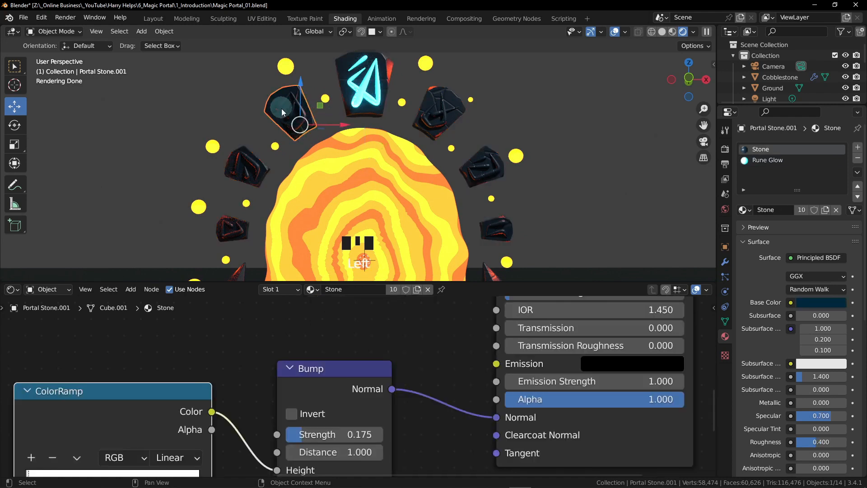
pyautogui.click(291, 291)
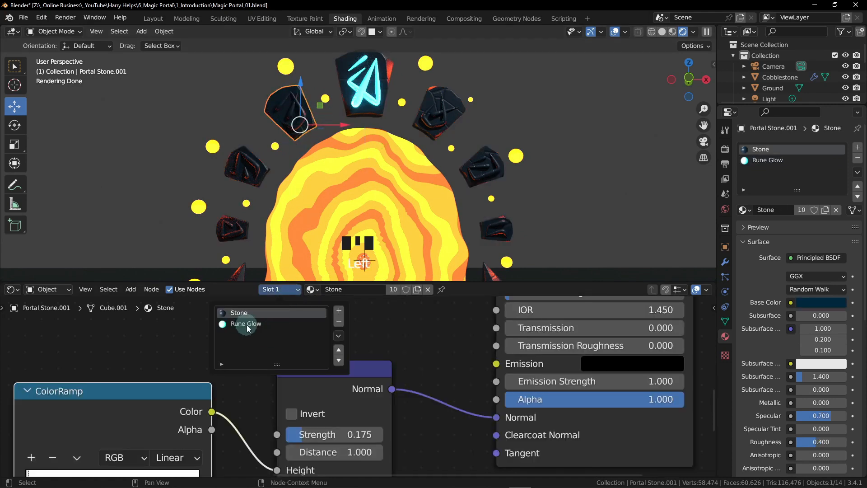
pyautogui.click(328, 88)
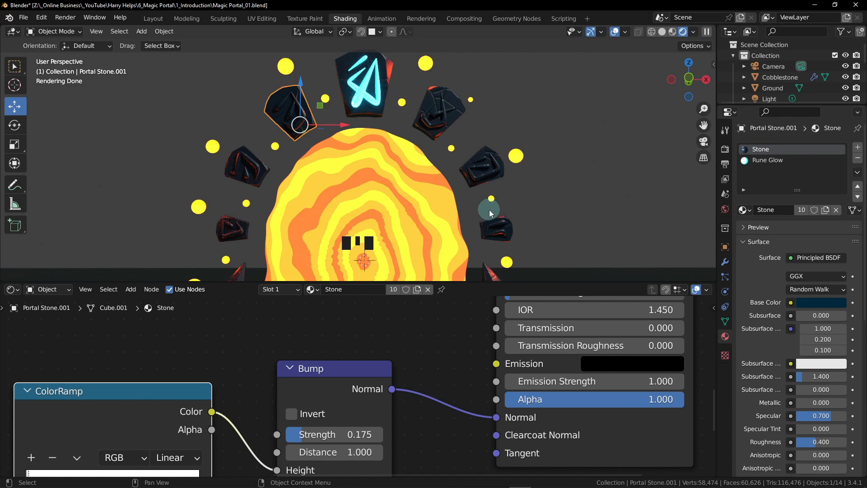
# Enter Edit Mode on the stone left of the top centre one and select the linked faces of all its rune strokes
pyautogui.scroll(4, 276, 112)
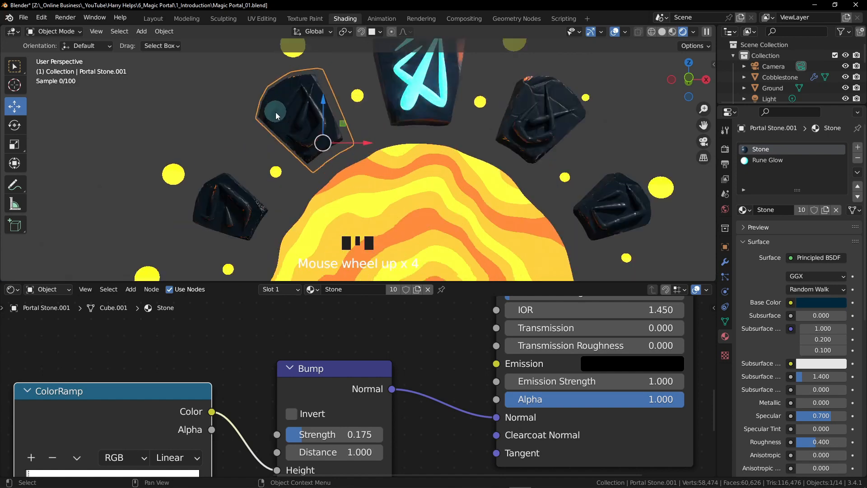
pyautogui.scroll(4, 289, 113)
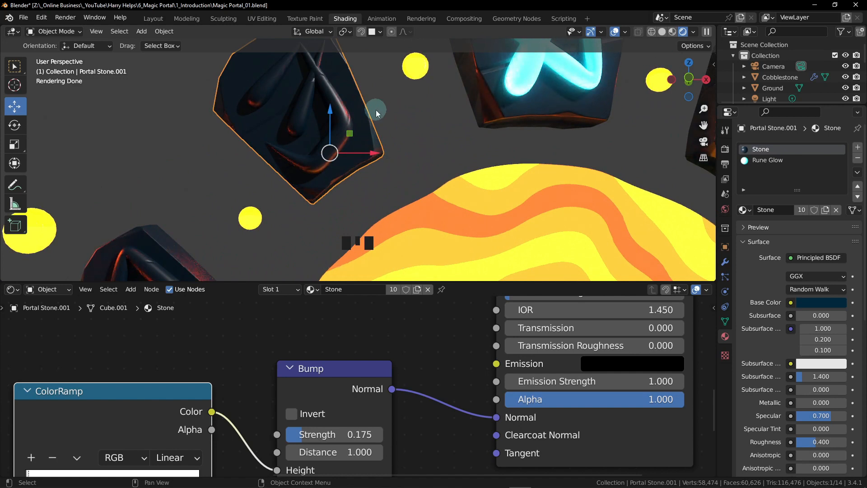
pyautogui.moveTo(395, 195); pyautogui.dragTo(329, 113, button='middle')
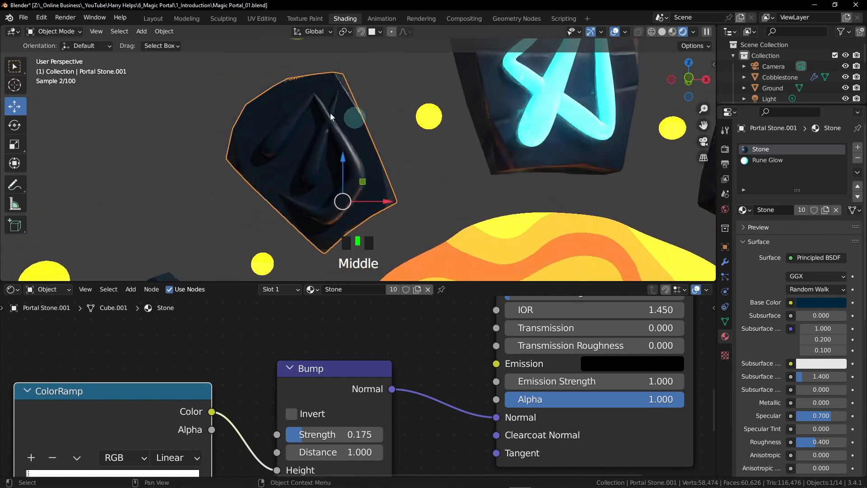
pyautogui.moveTo(390, 128); pyautogui.dragTo(413, 136, button='middle')
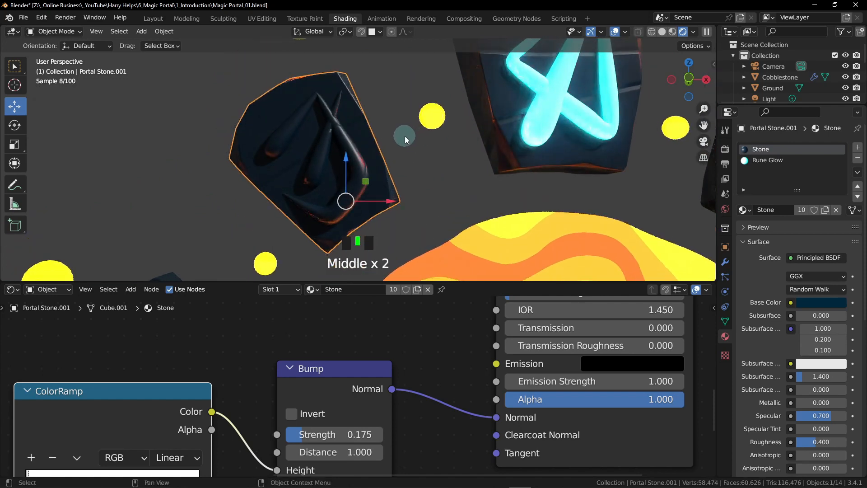
pyautogui.press('Tab')
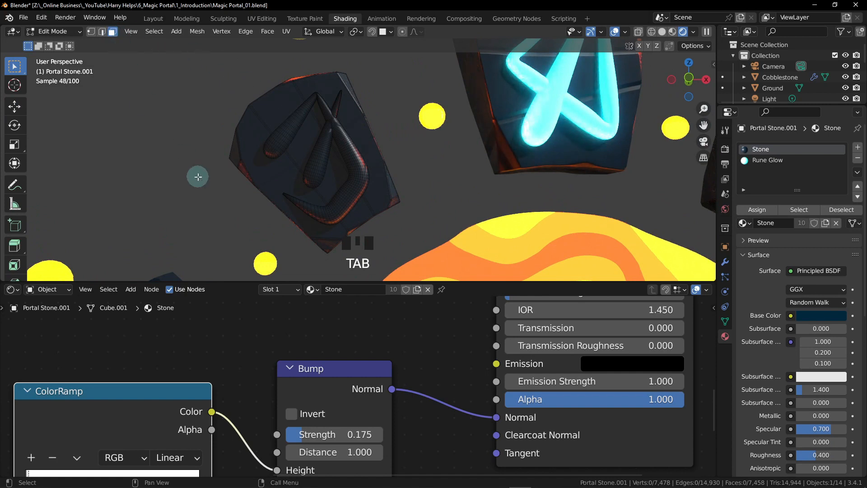
pyautogui.press('3')
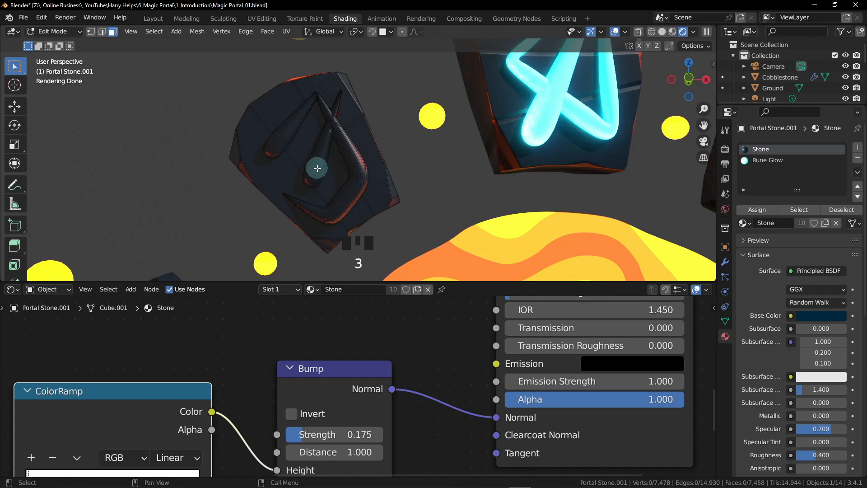
pyautogui.press('l')
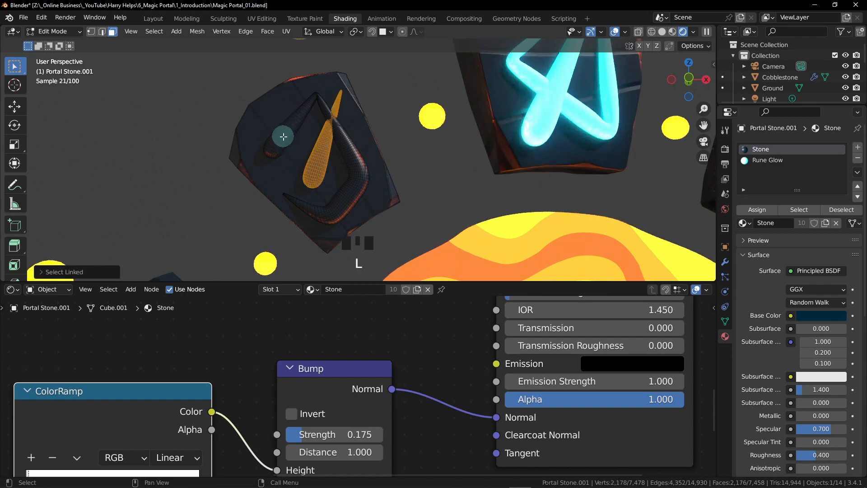
pyautogui.press('l')
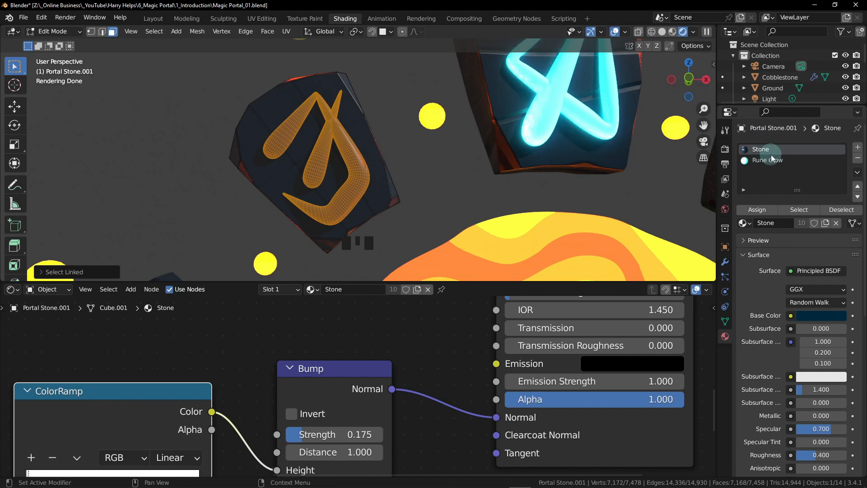
# Assign the Rune Glow material to the selected rune faces of the stone left of the top centre one and return to Object Mode
pyautogui.click(757, 161)
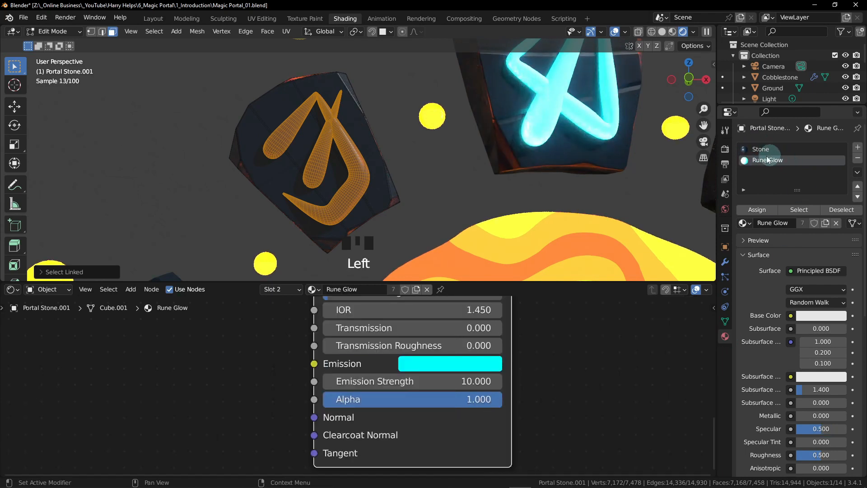
pyautogui.click(761, 213)
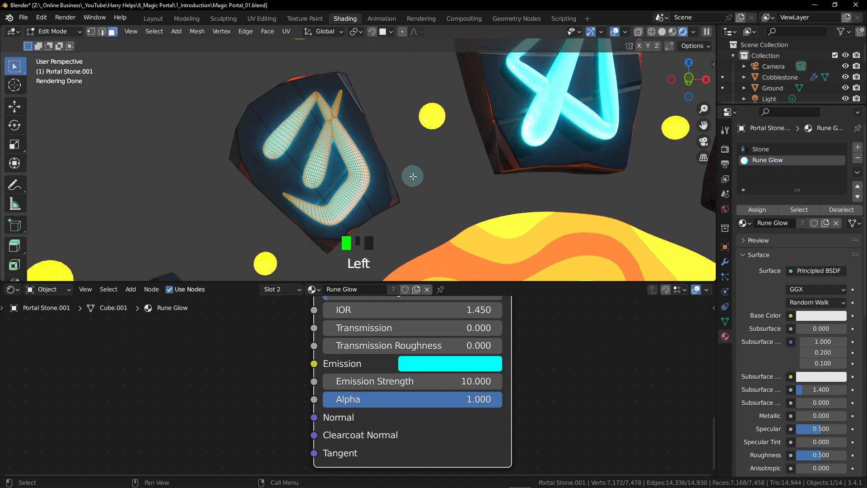
pyautogui.press('Tab')
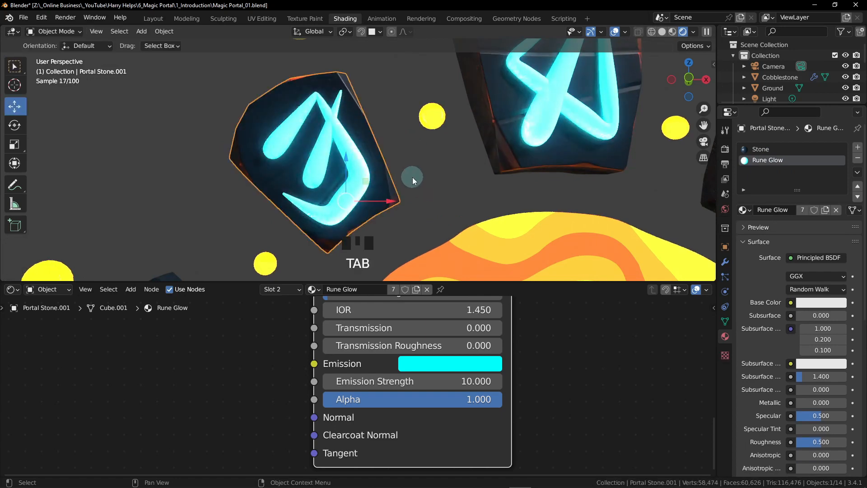
pyautogui.scroll(-5, 405, 185)
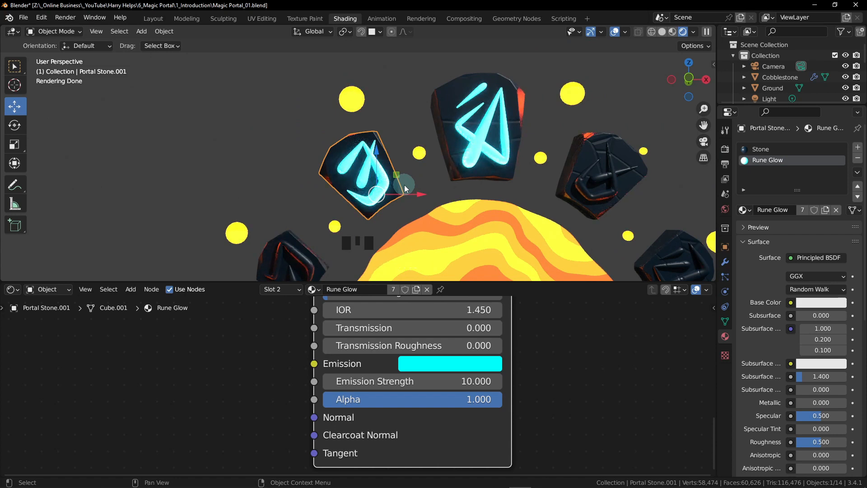
# Select the linked rune faces of the middle stone on the portal's left side and assign Rune Glow to them
pyautogui.click(295, 169)
pyautogui.press('Tab')
pyautogui.press('l')
pyautogui.press('l')
# Assign Rune Glow to the rune faces of the lowest left stone and of the stone just right of the top centre one
pyautogui.click(304, 195)
pyautogui.press('Tab')
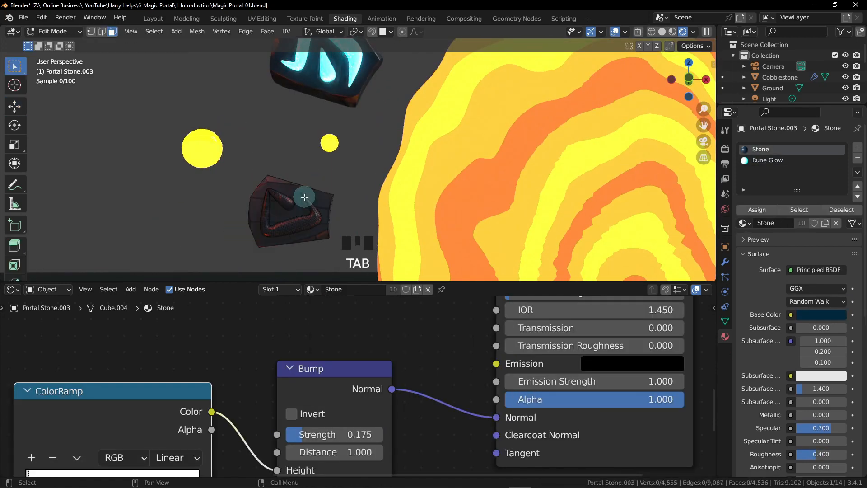
pyautogui.click(422, 161)
pyautogui.press('Tab')
# Assign Rune Glow to the rune faces of the middle stone on the portal's right side in Edit Mode
pyautogui.click(487, 193)
pyautogui.press('Tab')
pyautogui.click(767, 160)
pyautogui.click(757, 209)
# Assign Rune Glow to the rune faces of the lowest stone on the portal's right side and return to Object Mode
pyautogui.click(465, 132)
pyautogui.press('Tab')
pyautogui.click(767, 161)
pyautogui.click(756, 210)
pyautogui.press('Tab')
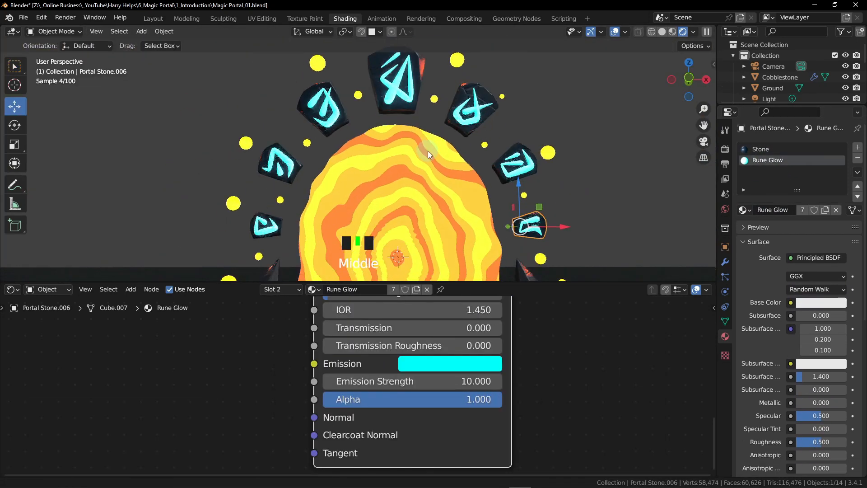
# Deselect all objects and view the runes on the stones around the whole portal
pyautogui.click(578, 182)
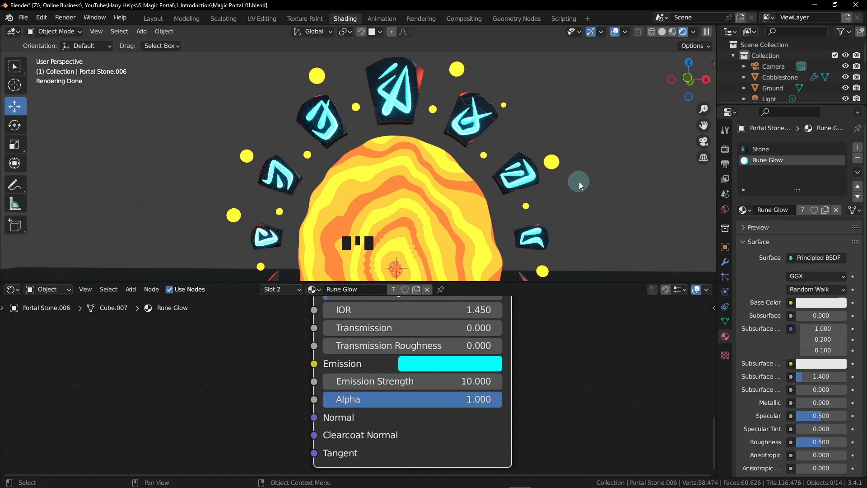
pyautogui.scroll(-3, 578, 182)
pyautogui.moveTo(578, 181); pyautogui.dragTo(506, 171, button='middle')
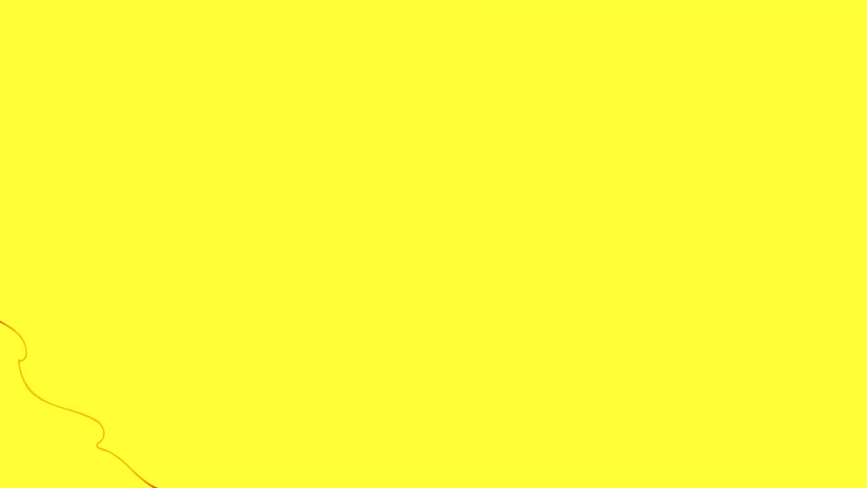